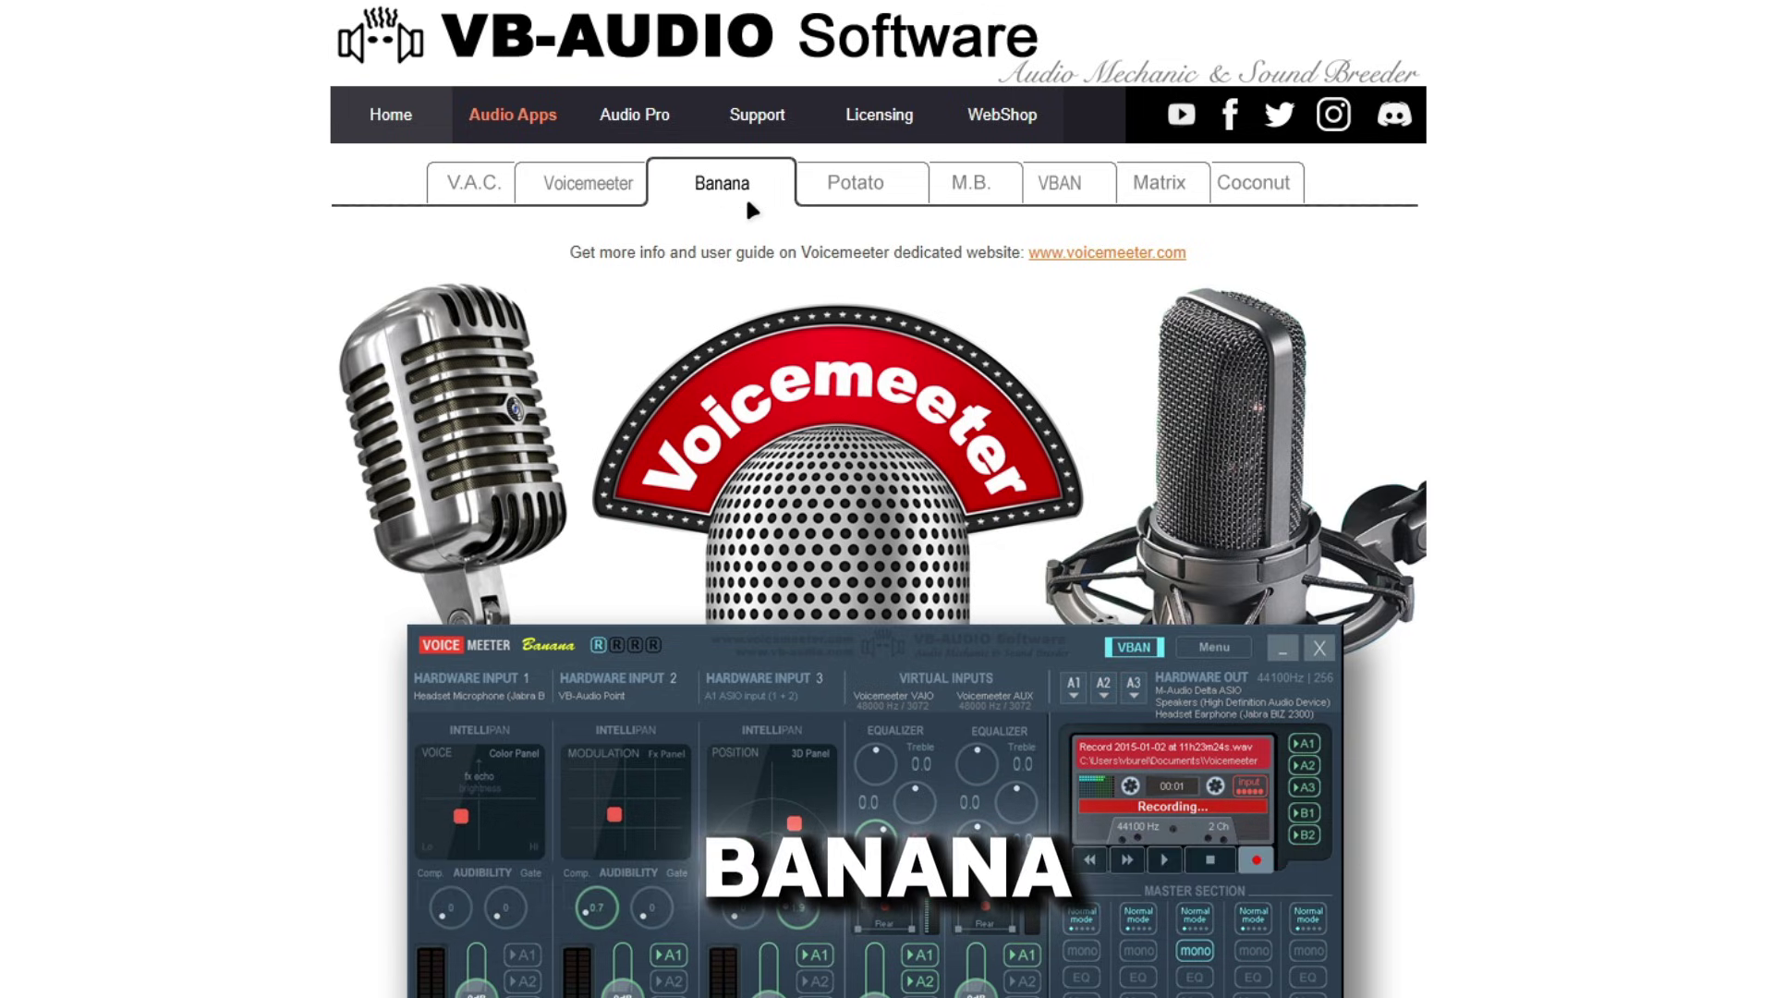
Step: Scroll the Voicemeeter Banana web page down to its description and Download section
scroll(706, 456, "down", 5)
scroll(507, 492, "down", 6)
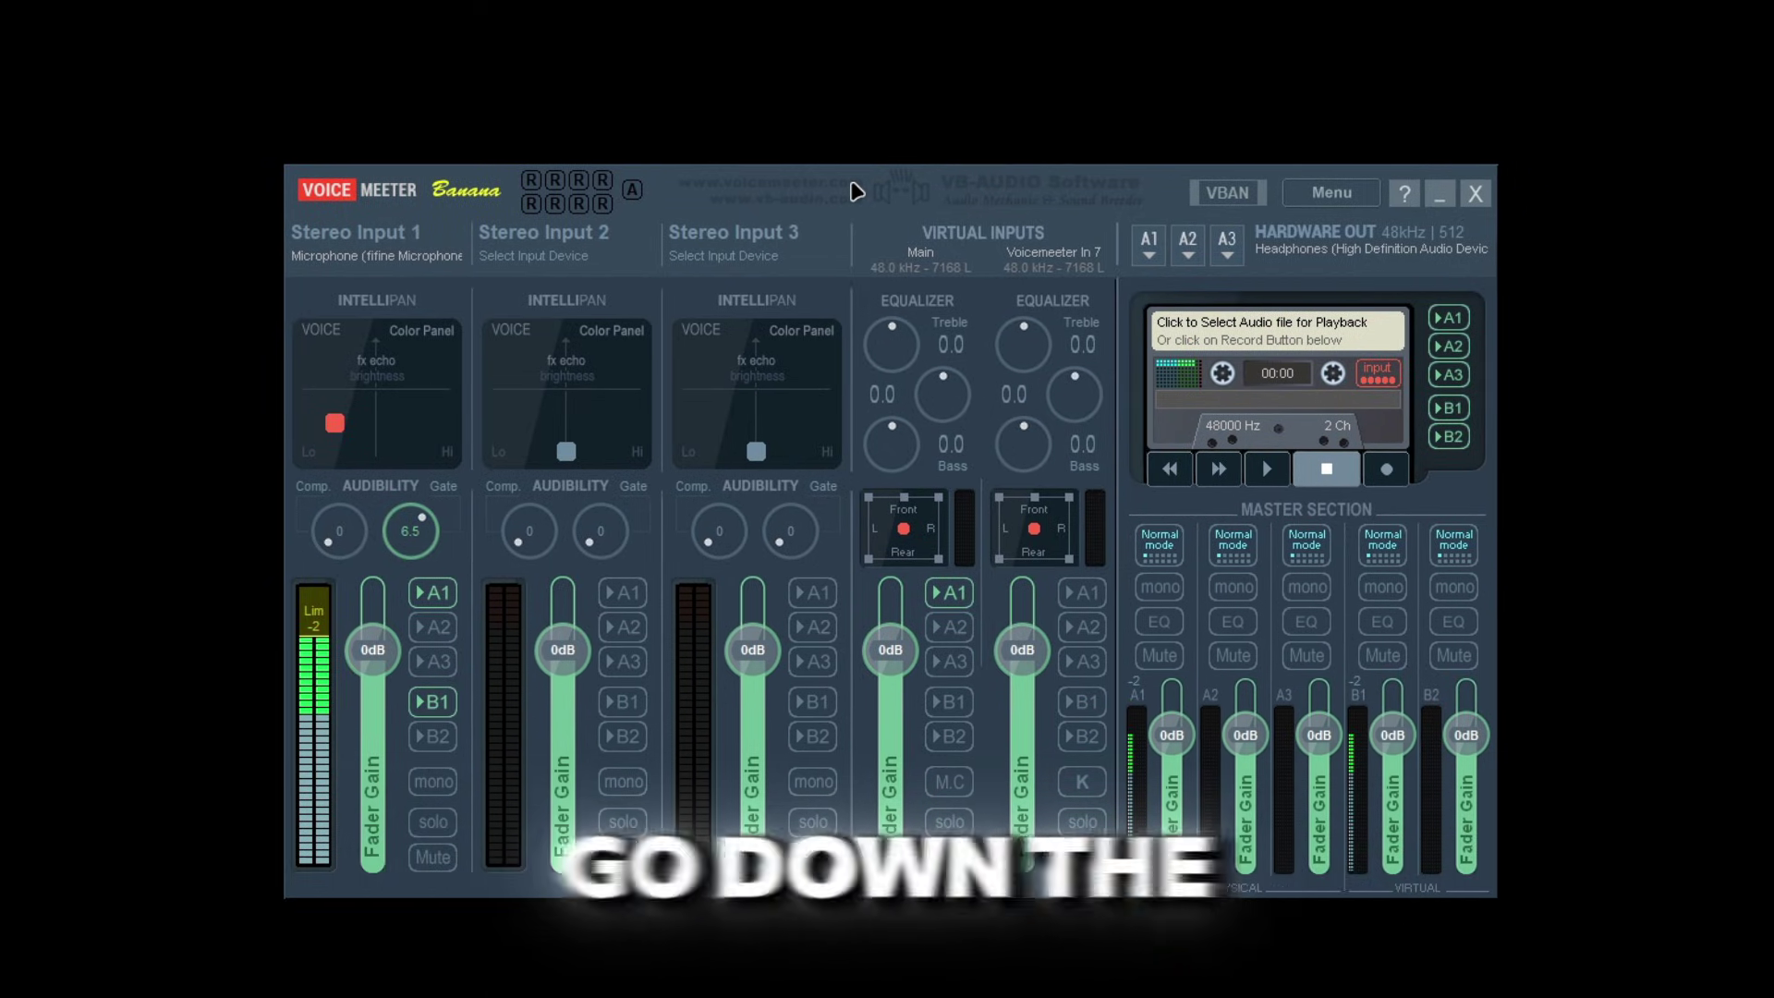
Step: Load the saved settings XML file from the Desktop via Menu > Load Settings
left_click(1331, 193)
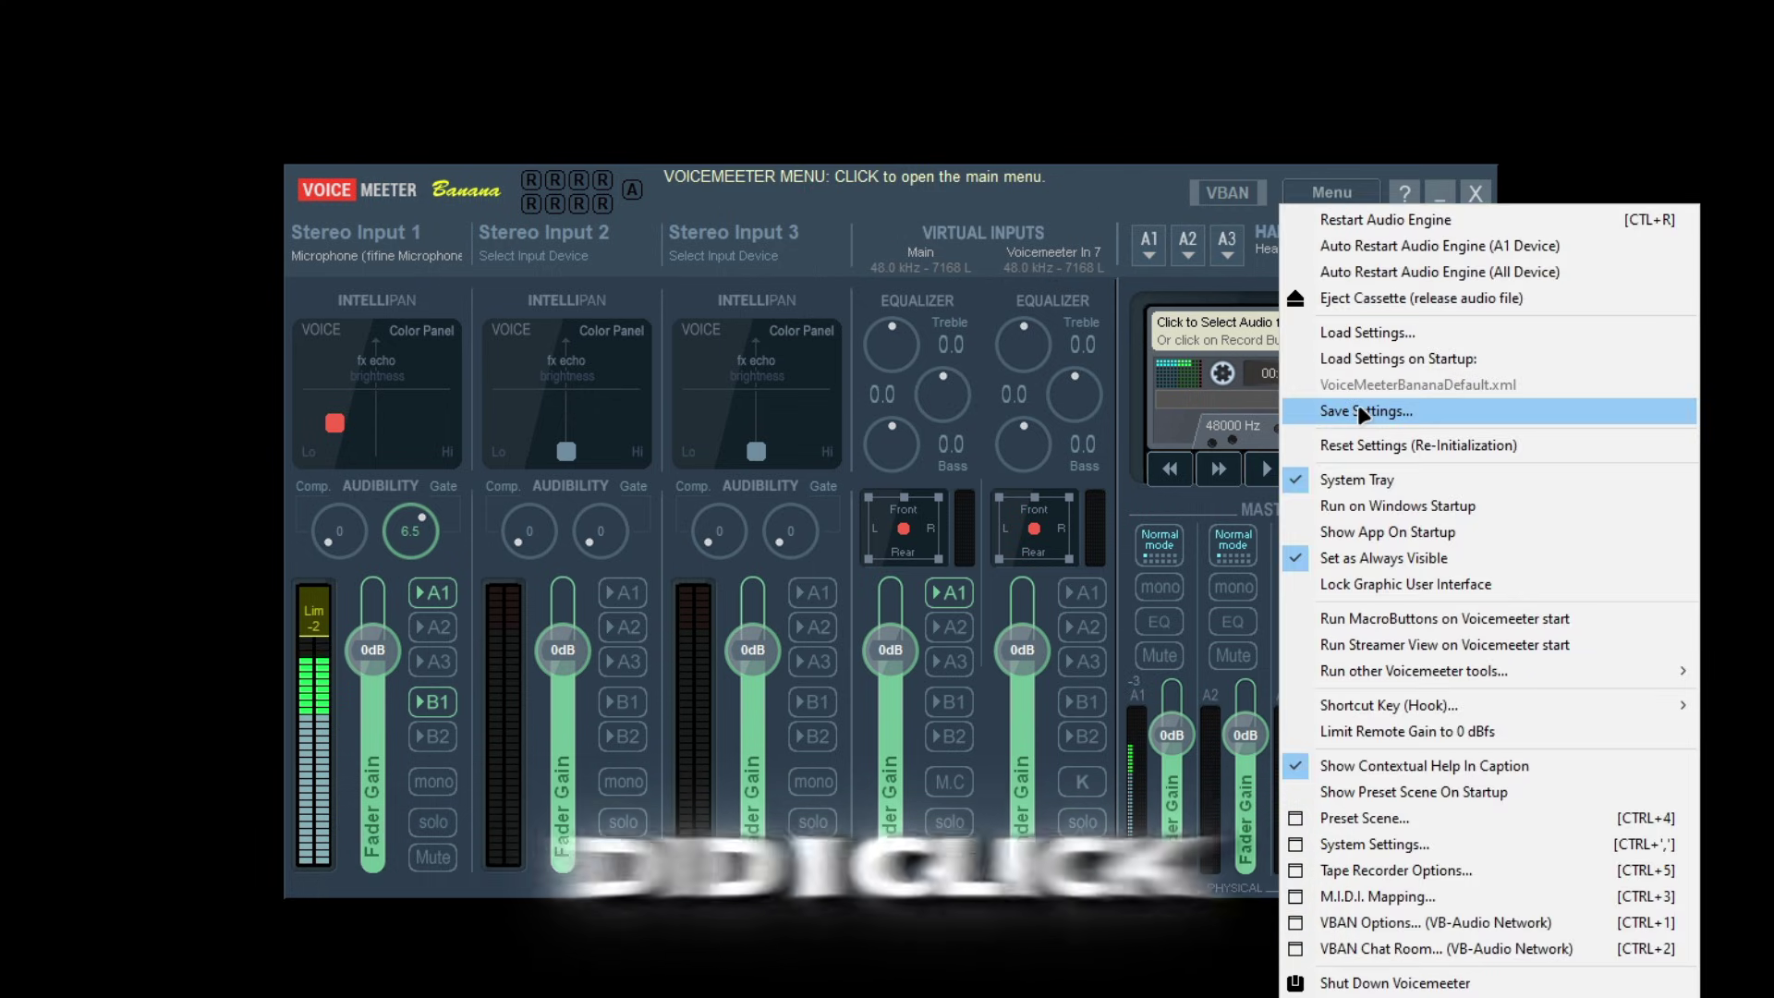
left_click(1388, 343)
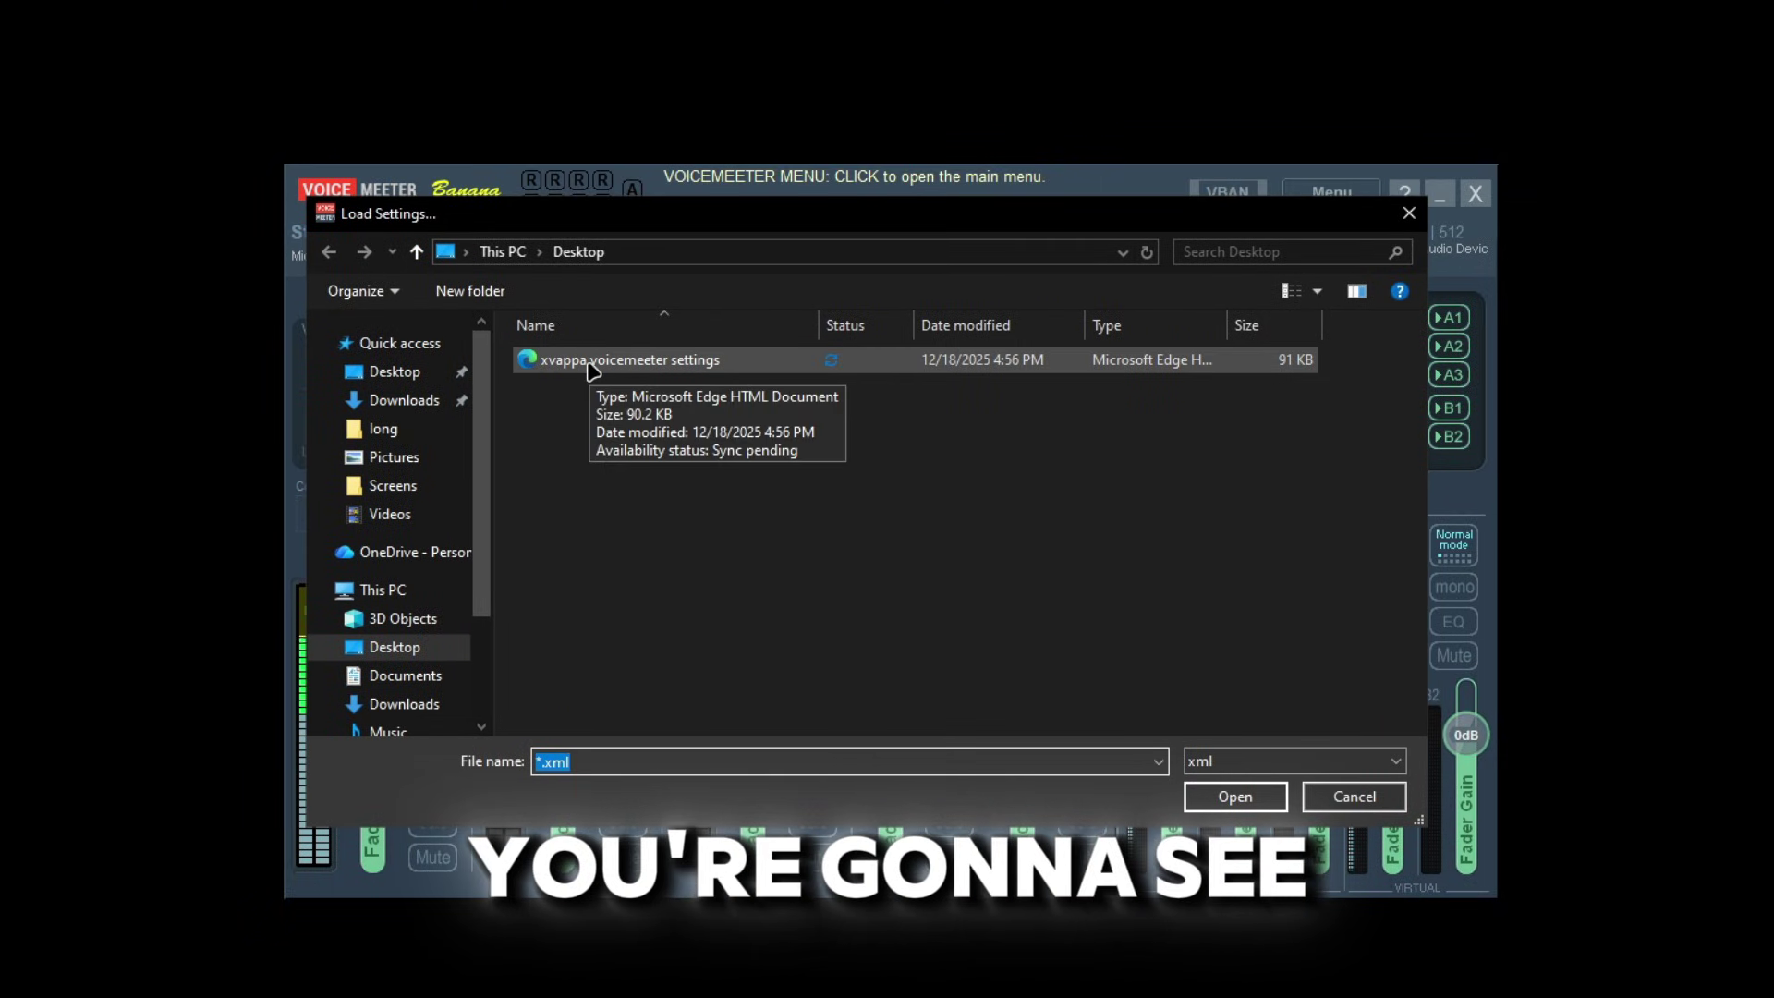
double_click(568, 360)
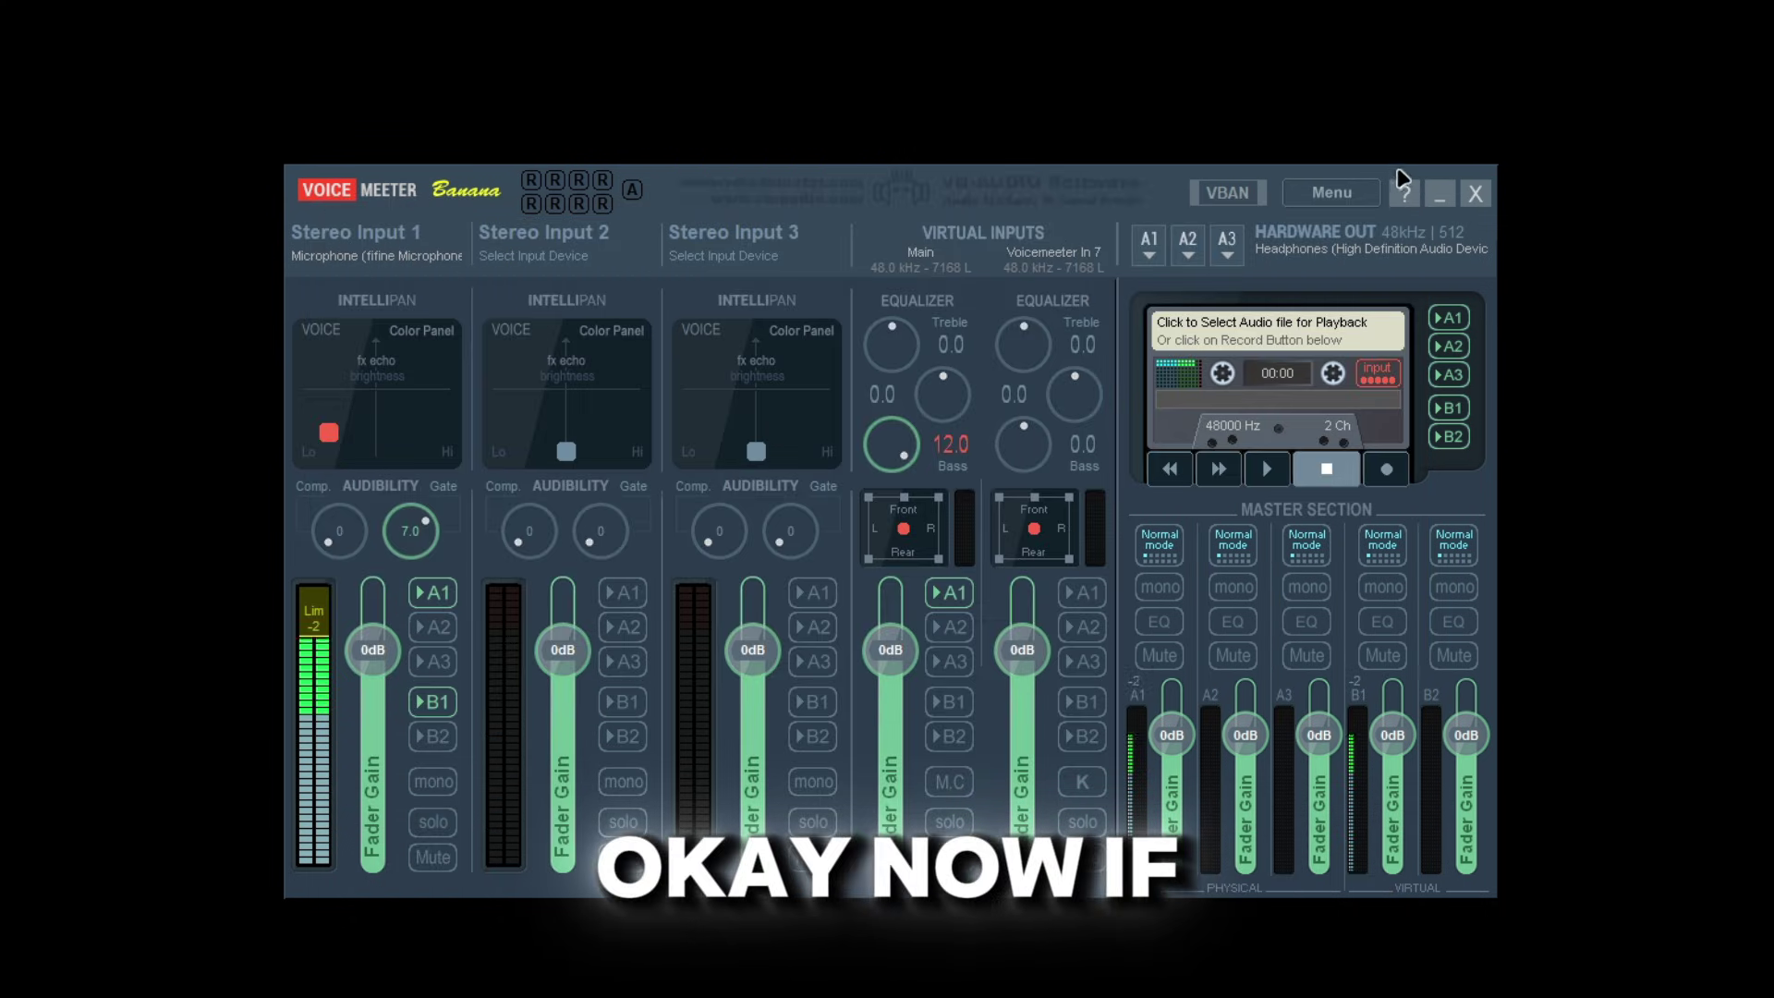
left_click(1347, 194)
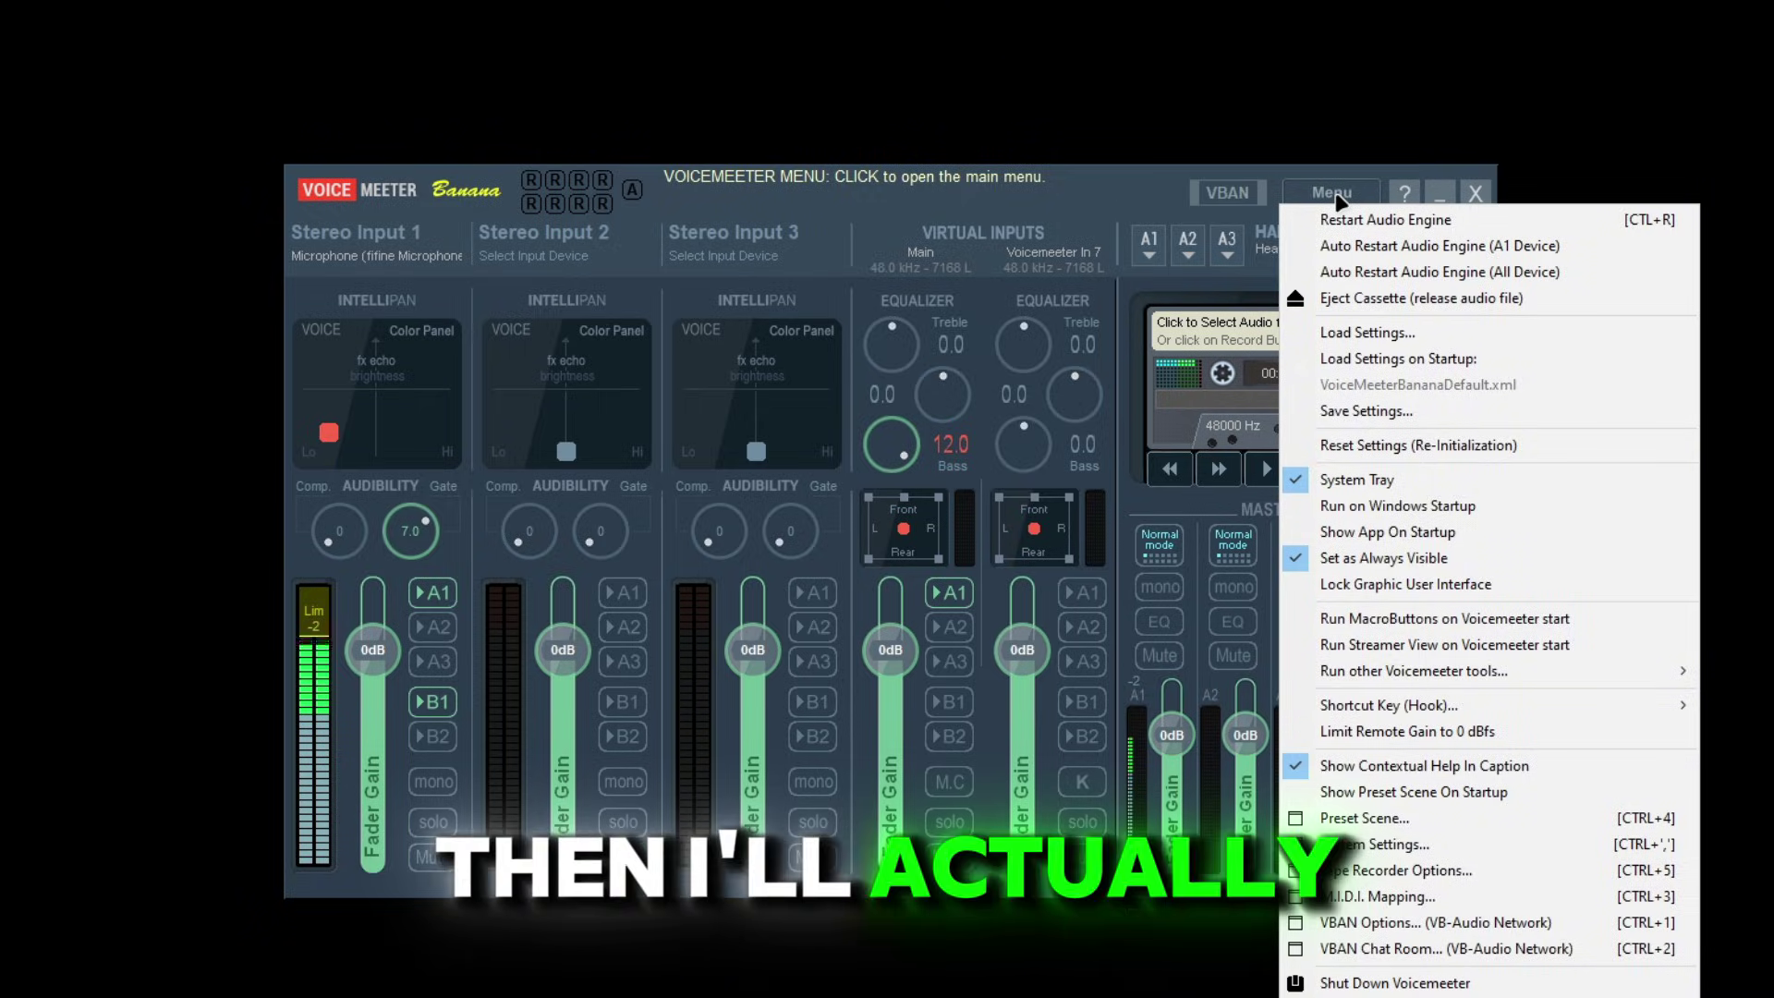
left_click(1096, 179)
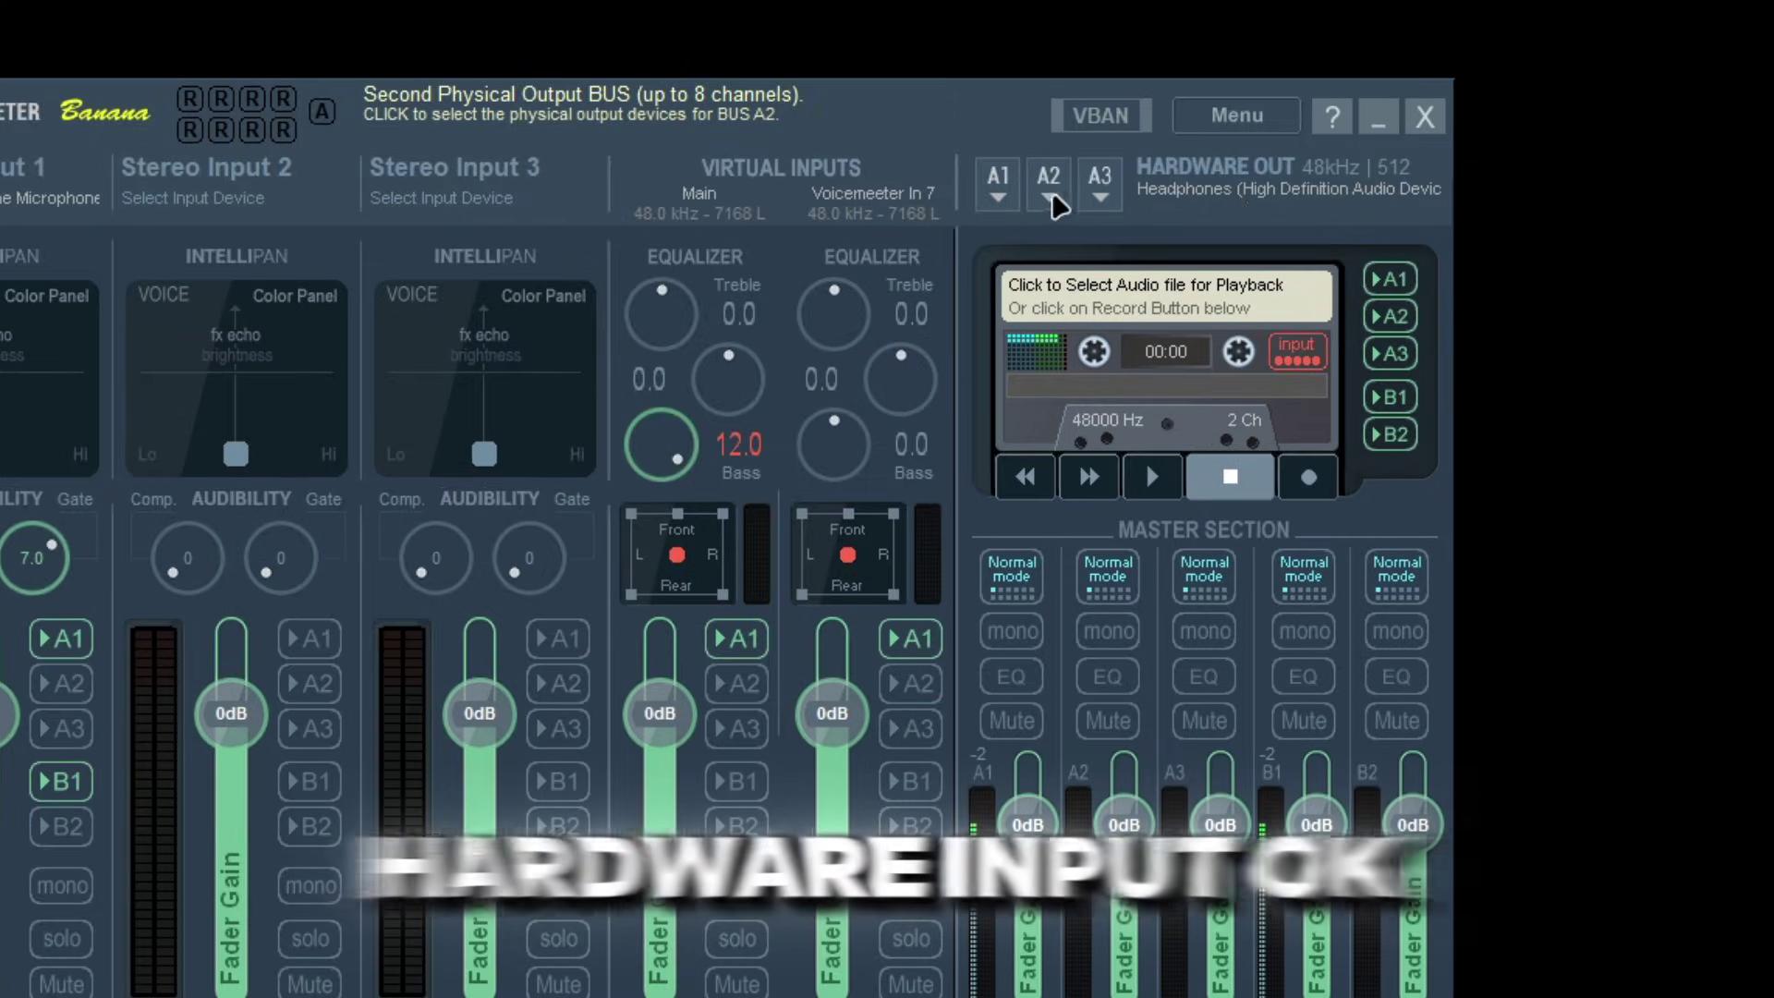
Step: Review the A1 output device list, confirming Headphones is the chosen device
left_click(1149, 242)
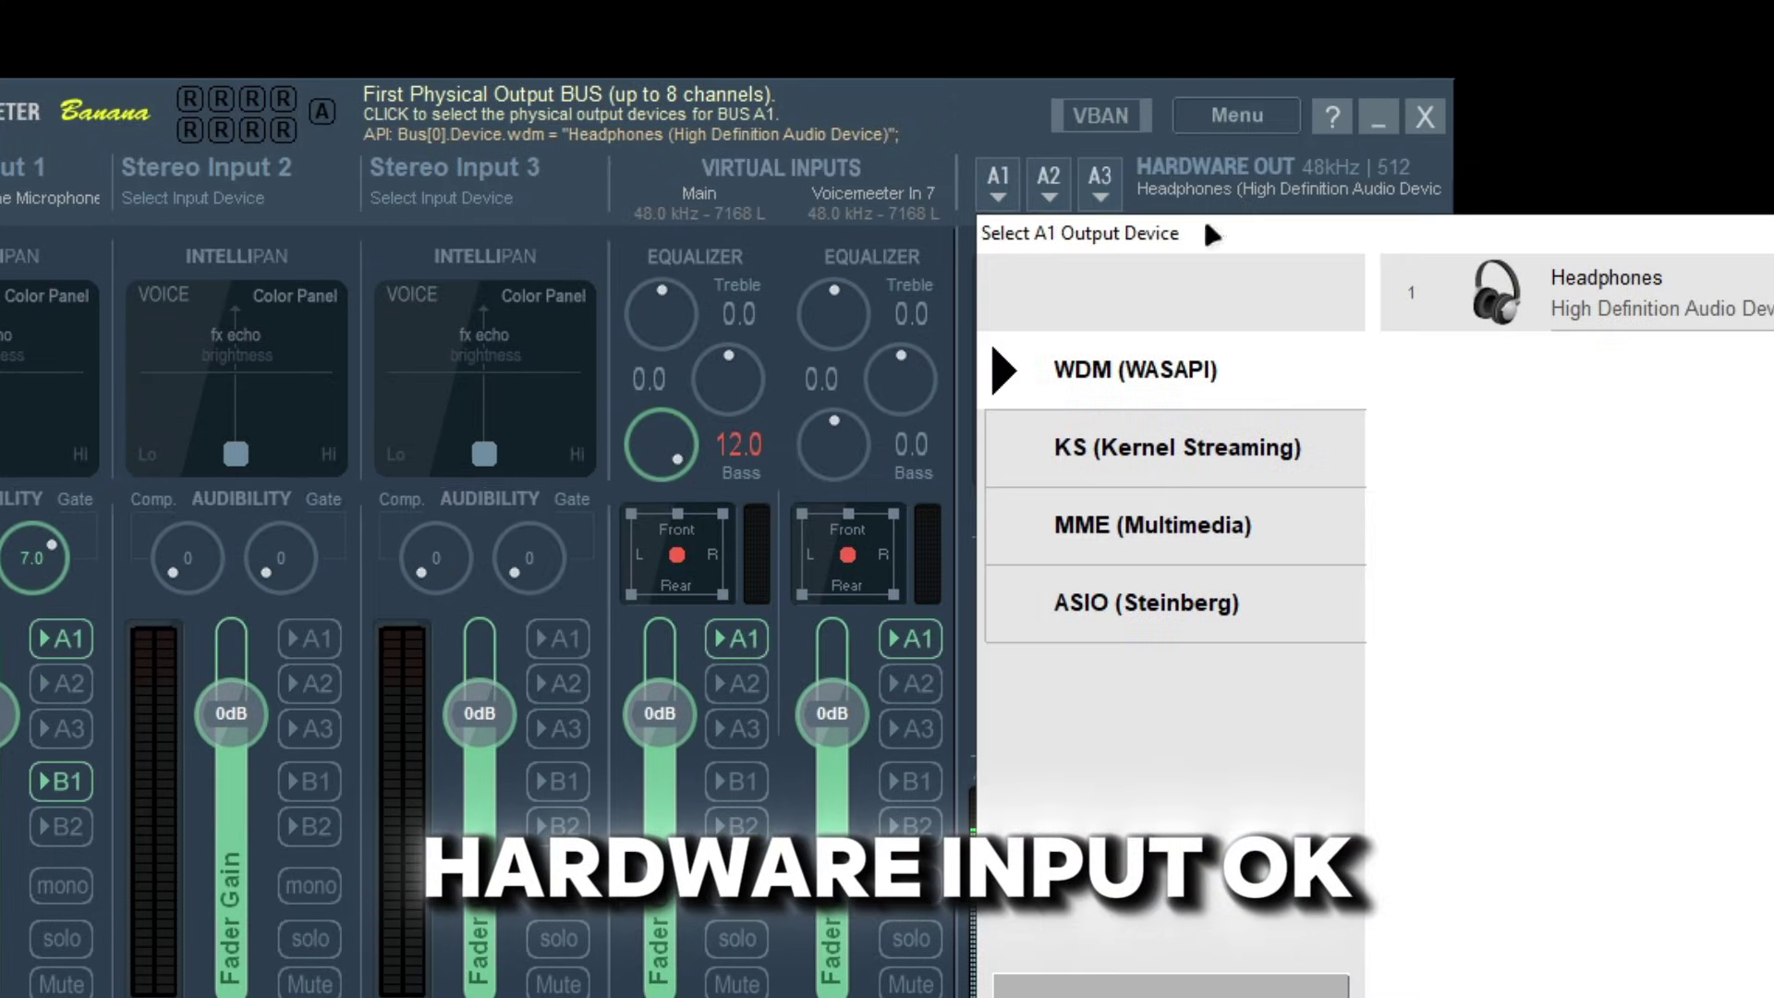
left_click_drag(1212, 234, 923, 213)
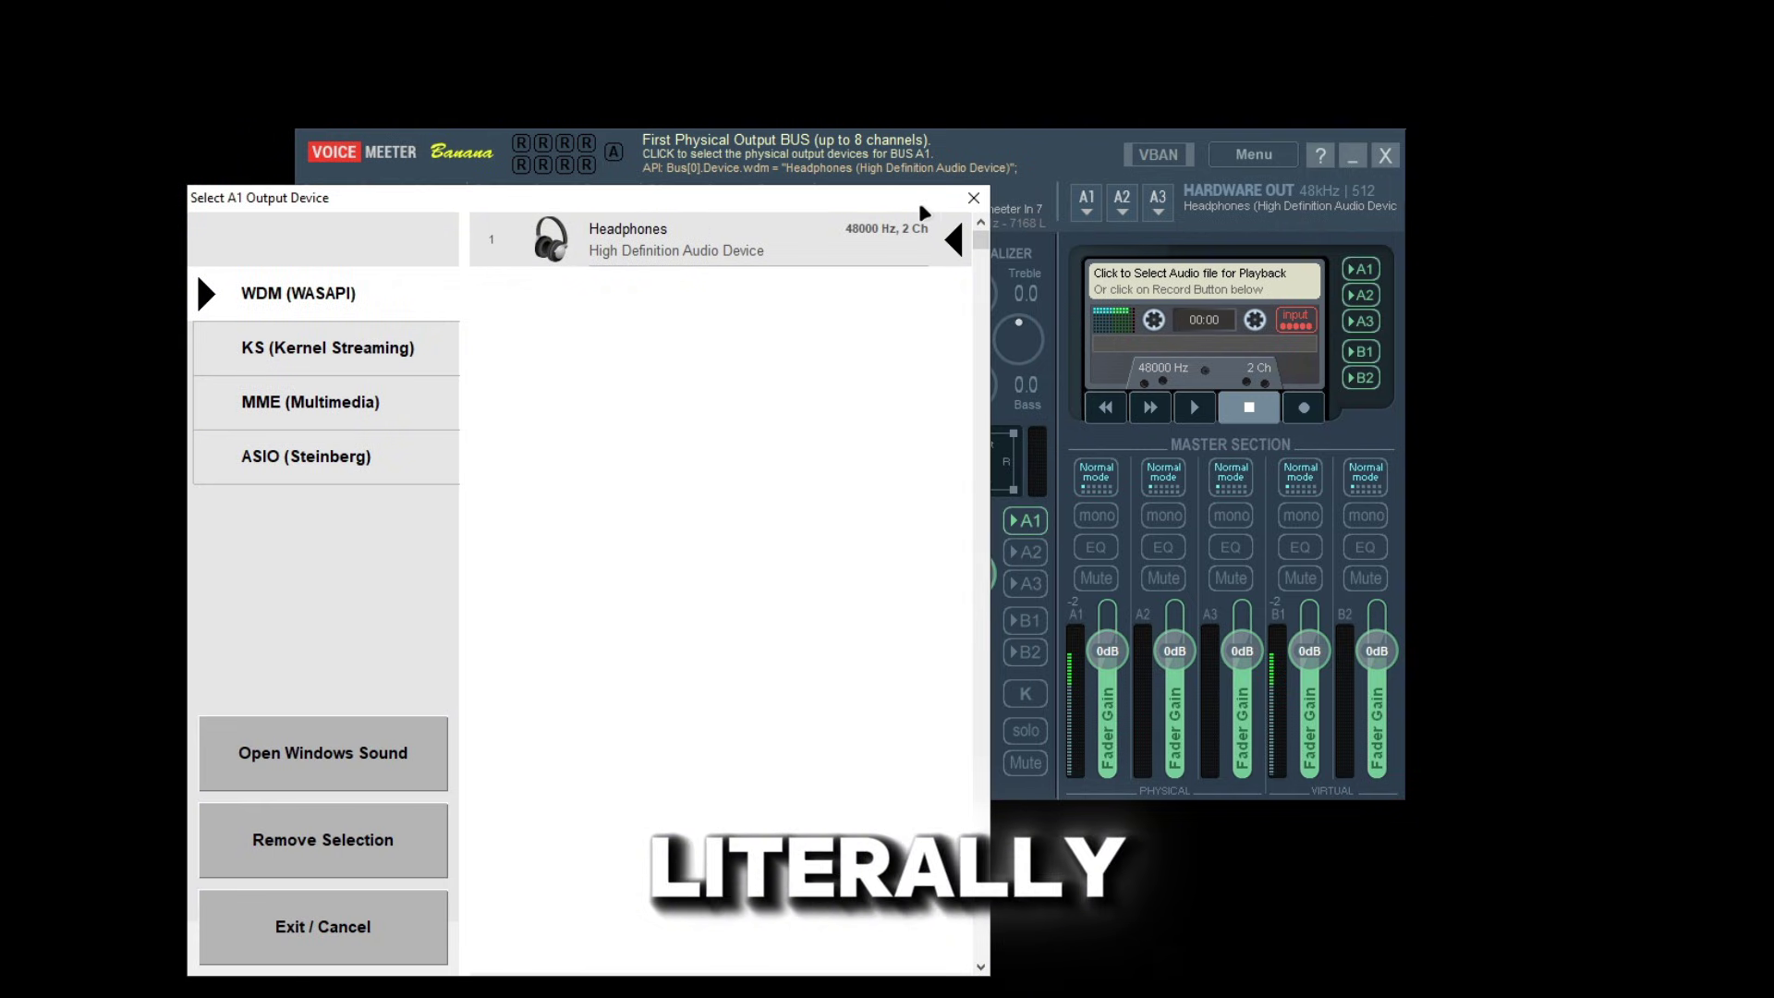
left_click(973, 198)
left_click(1084, 204)
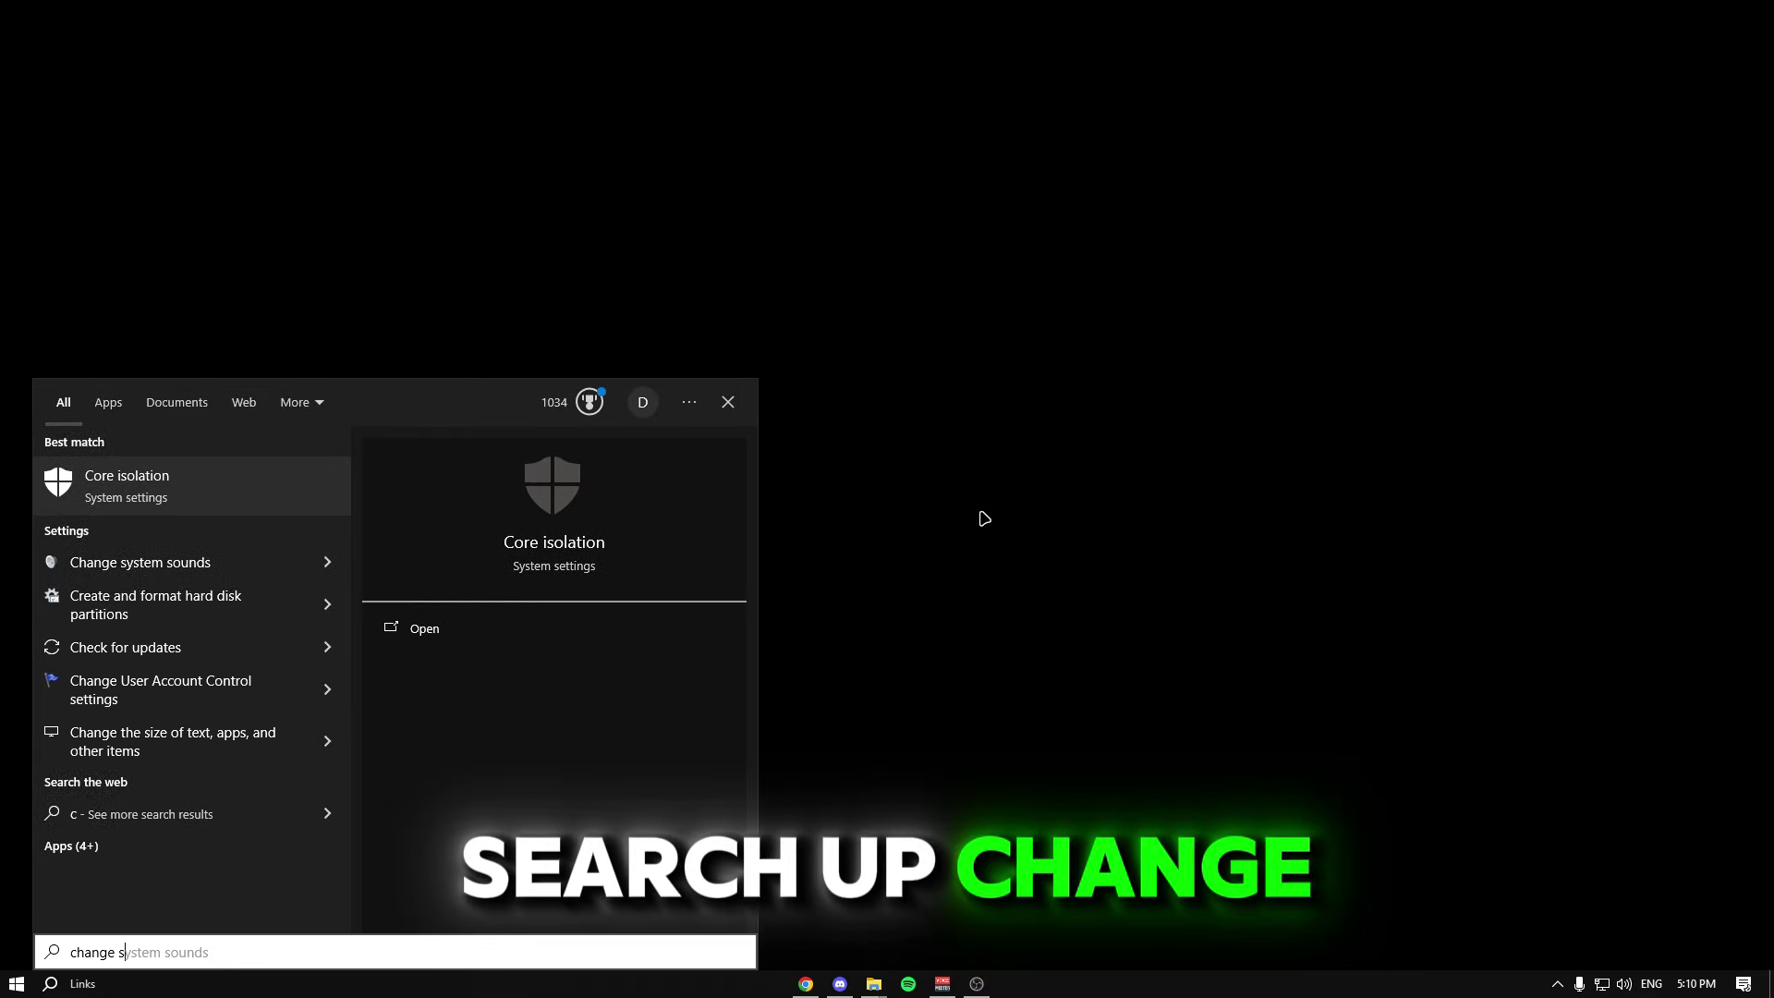
Step: Search 'change system sounds' and open the Windows Sound control panel
type("ystem")
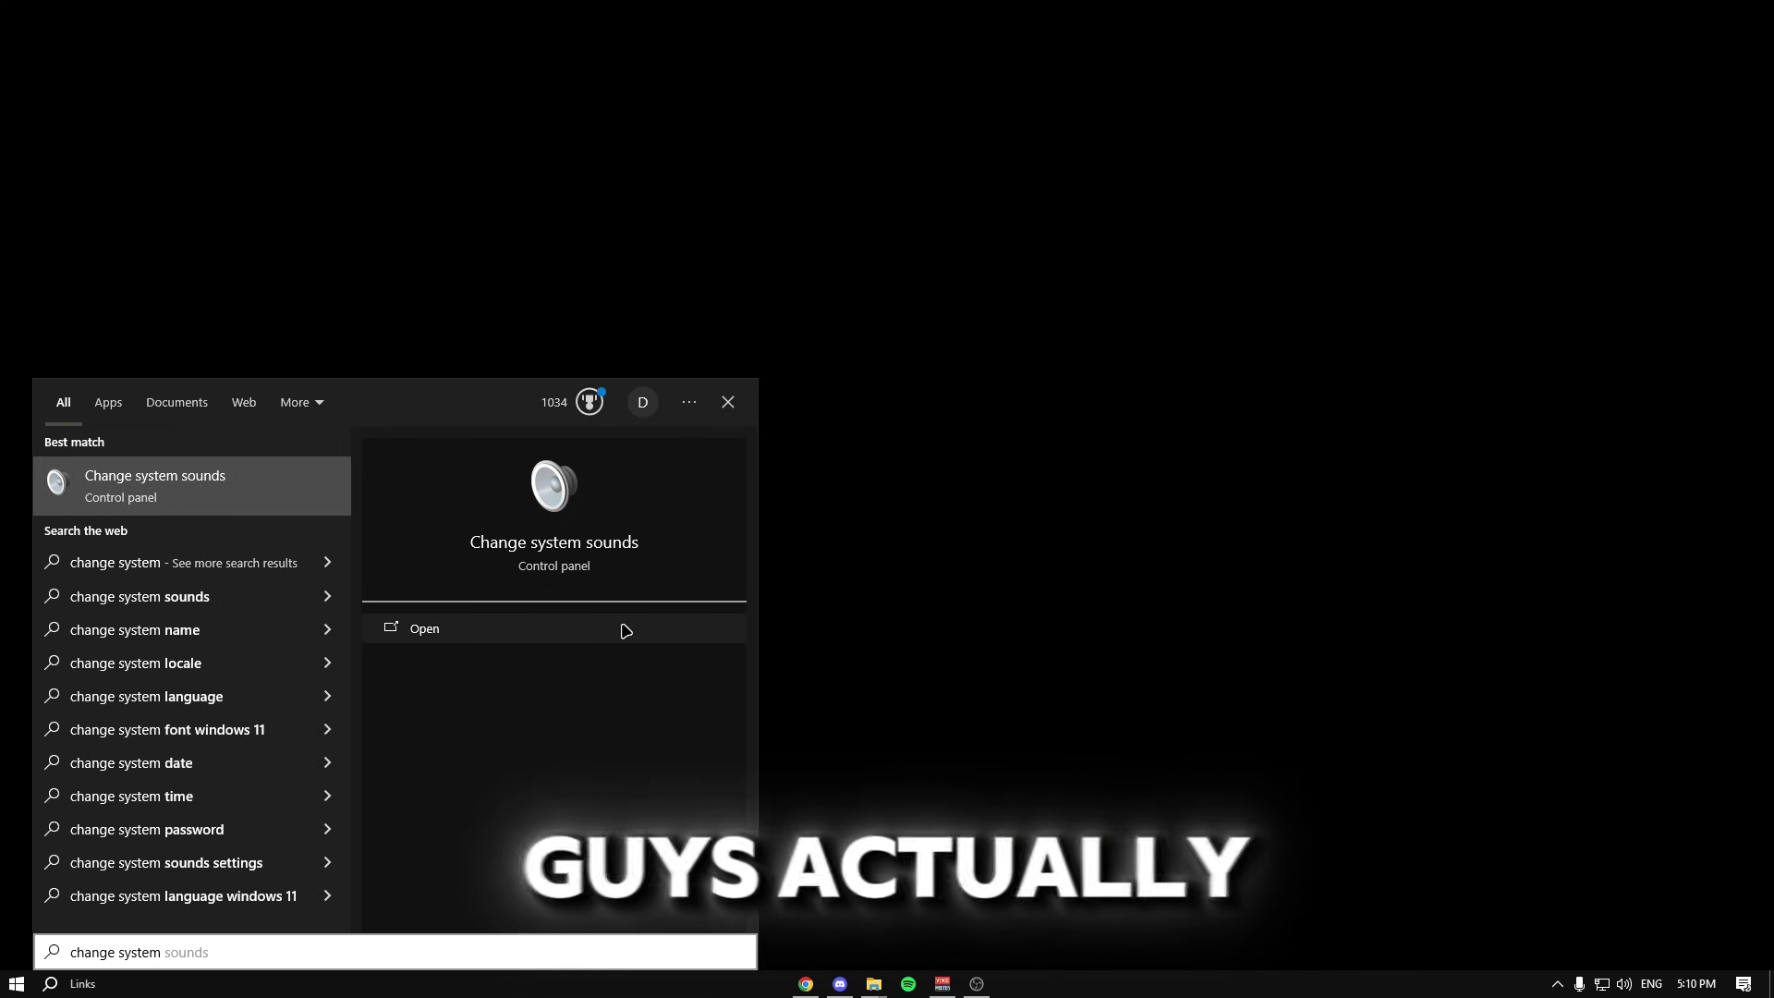
left_click(622, 626)
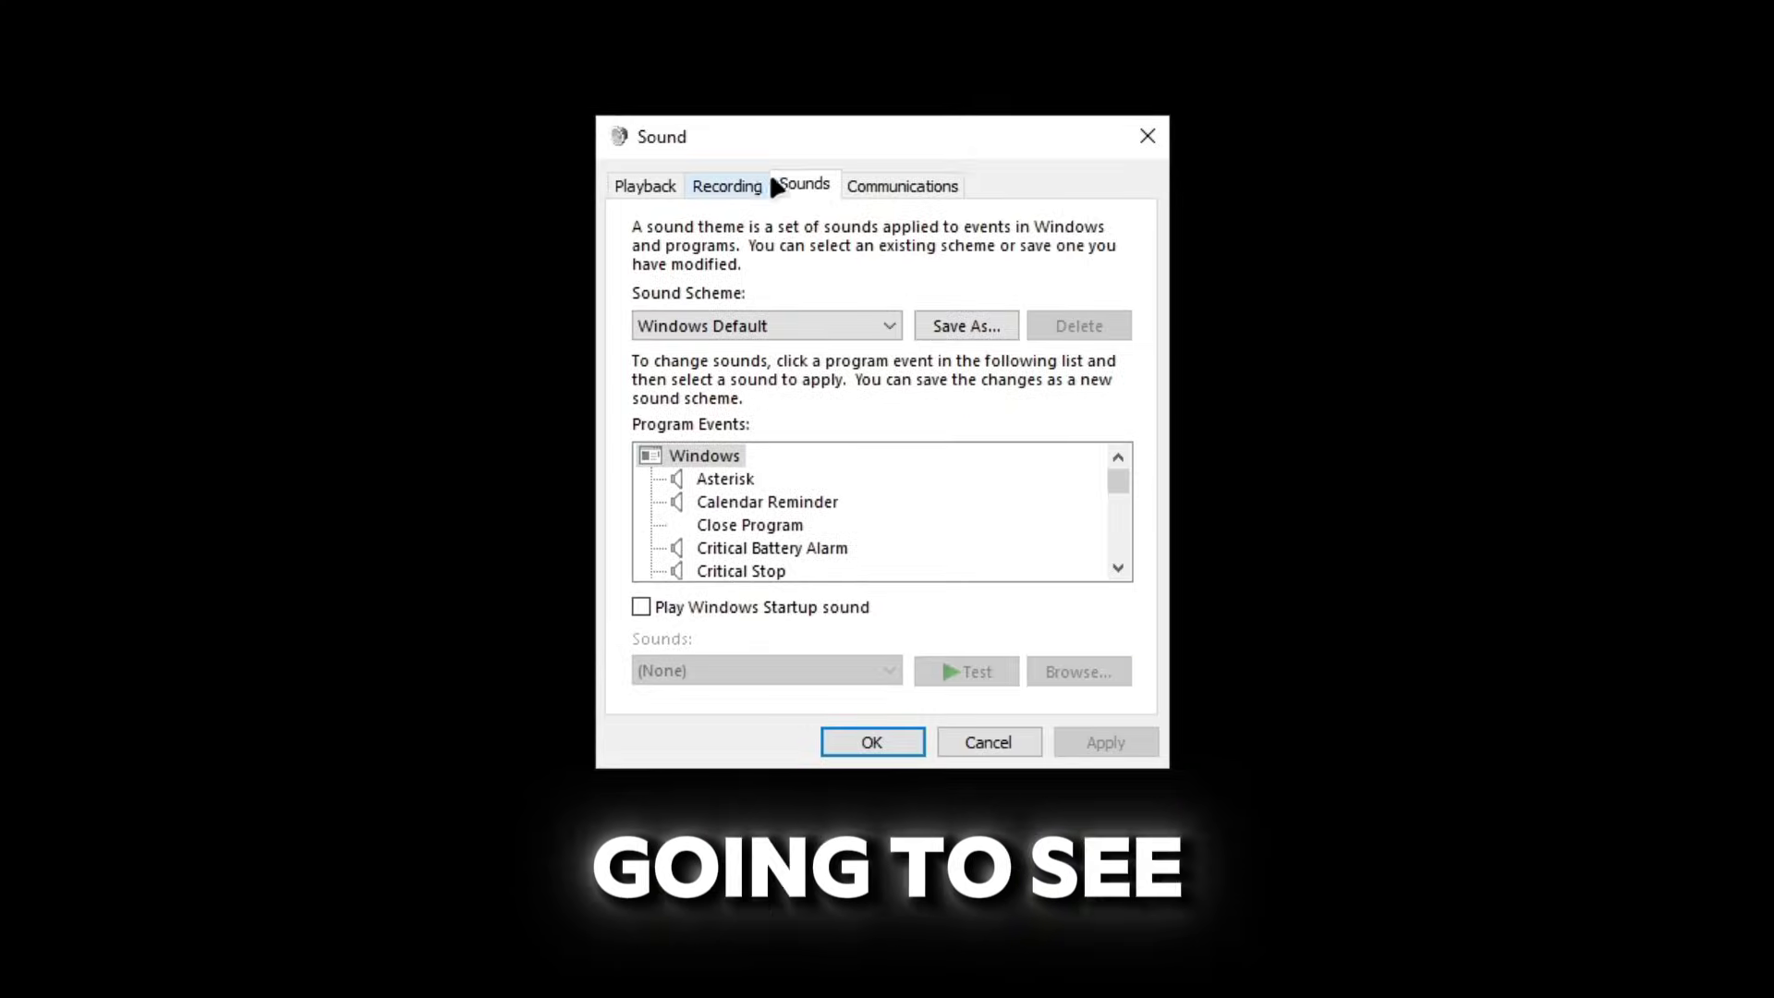
left_click(689, 179)
left_click(603, 180)
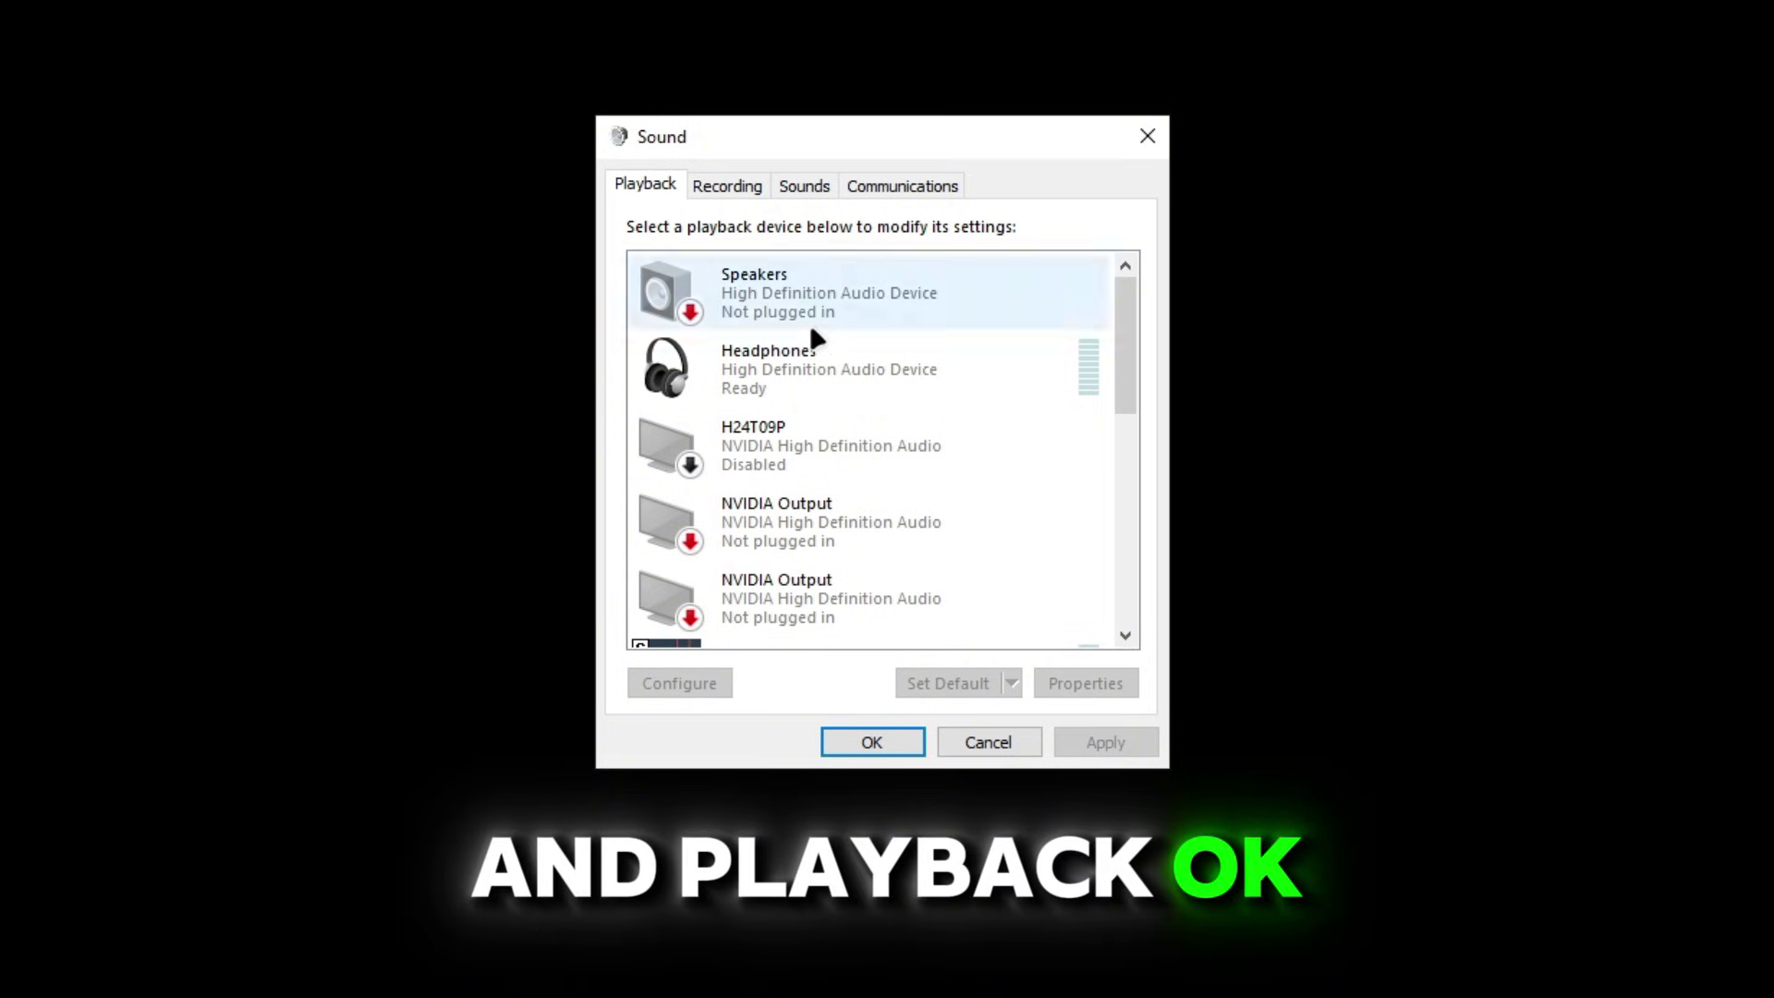
Step: Select Voicemeeter Main as the default playback device, then show the Recording devices
left_click_drag(1125, 370, 1144, 467)
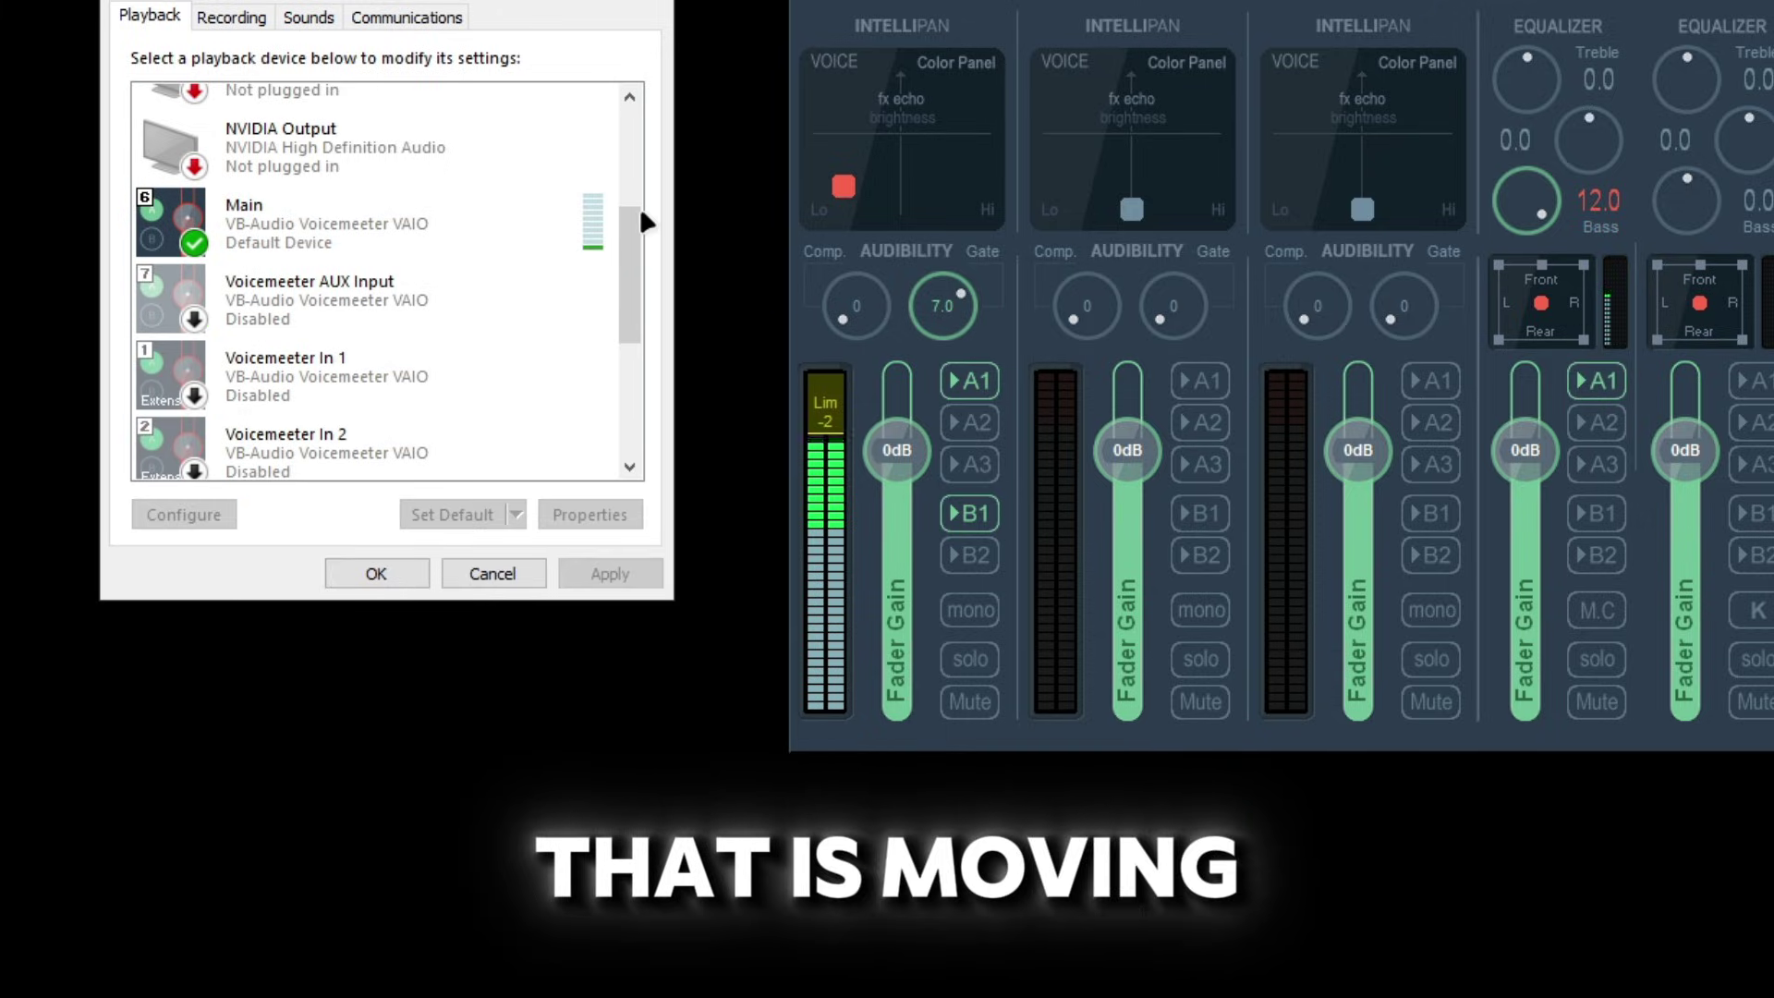
left_click_drag(639, 207, 582, 231)
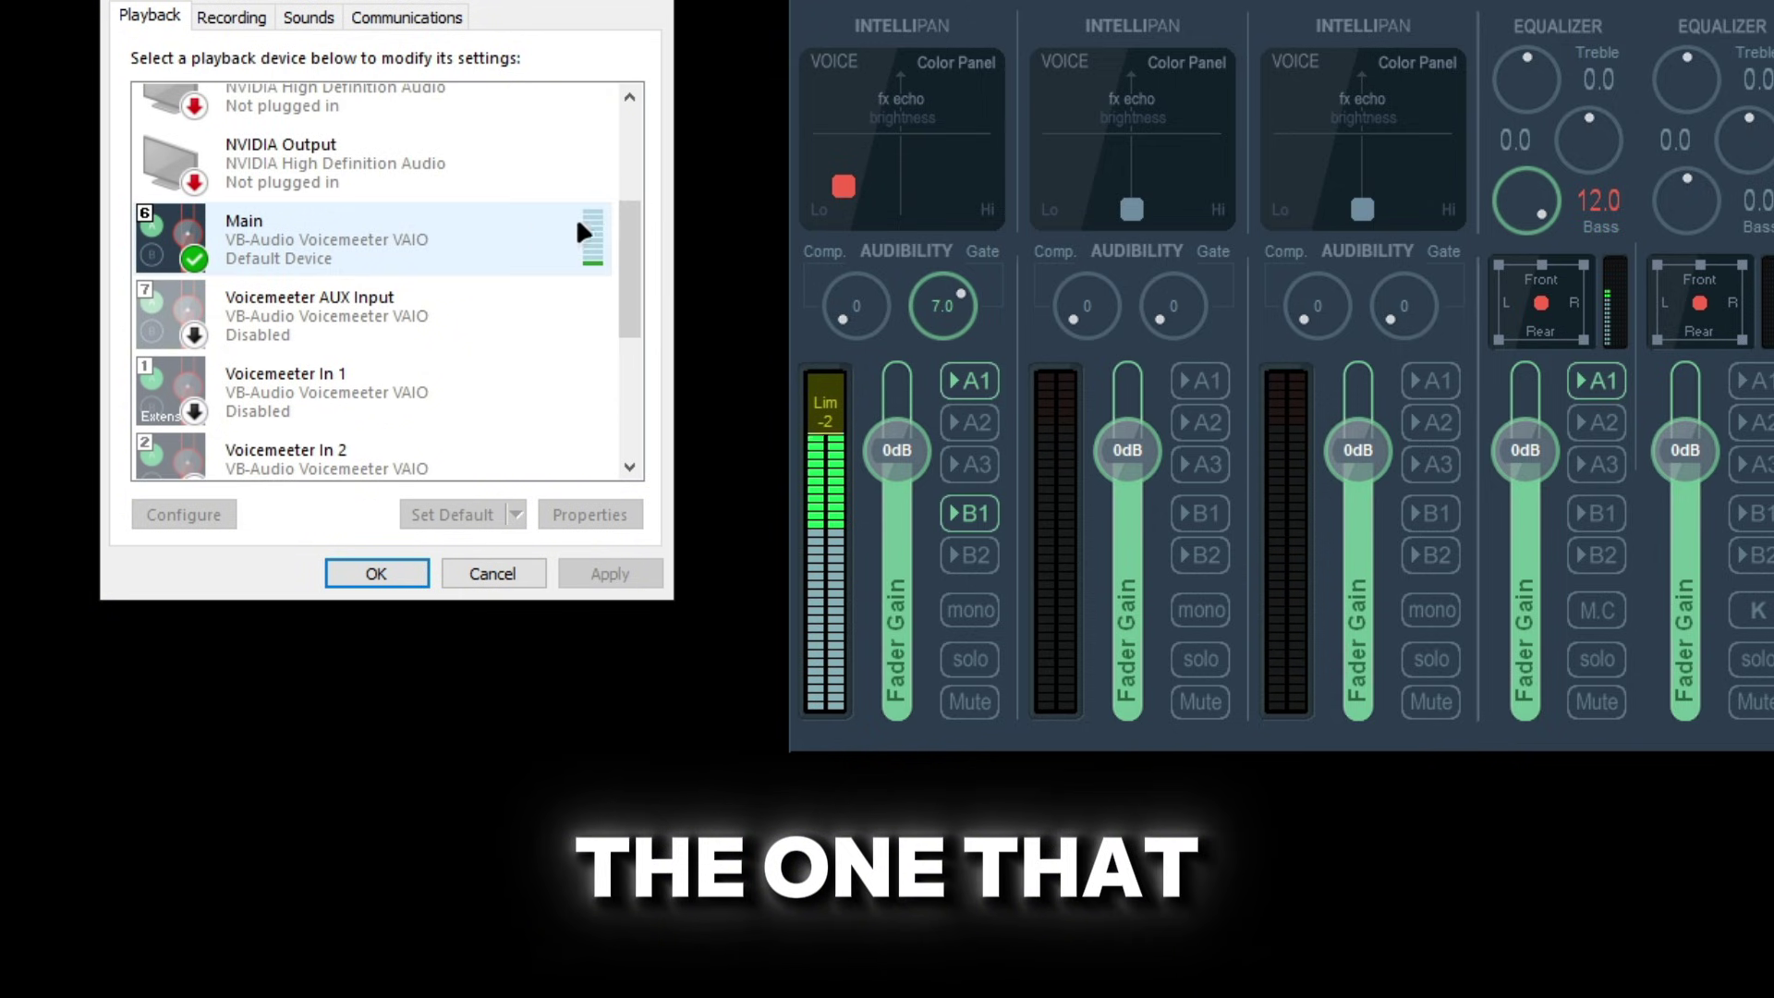
left_click(435, 256)
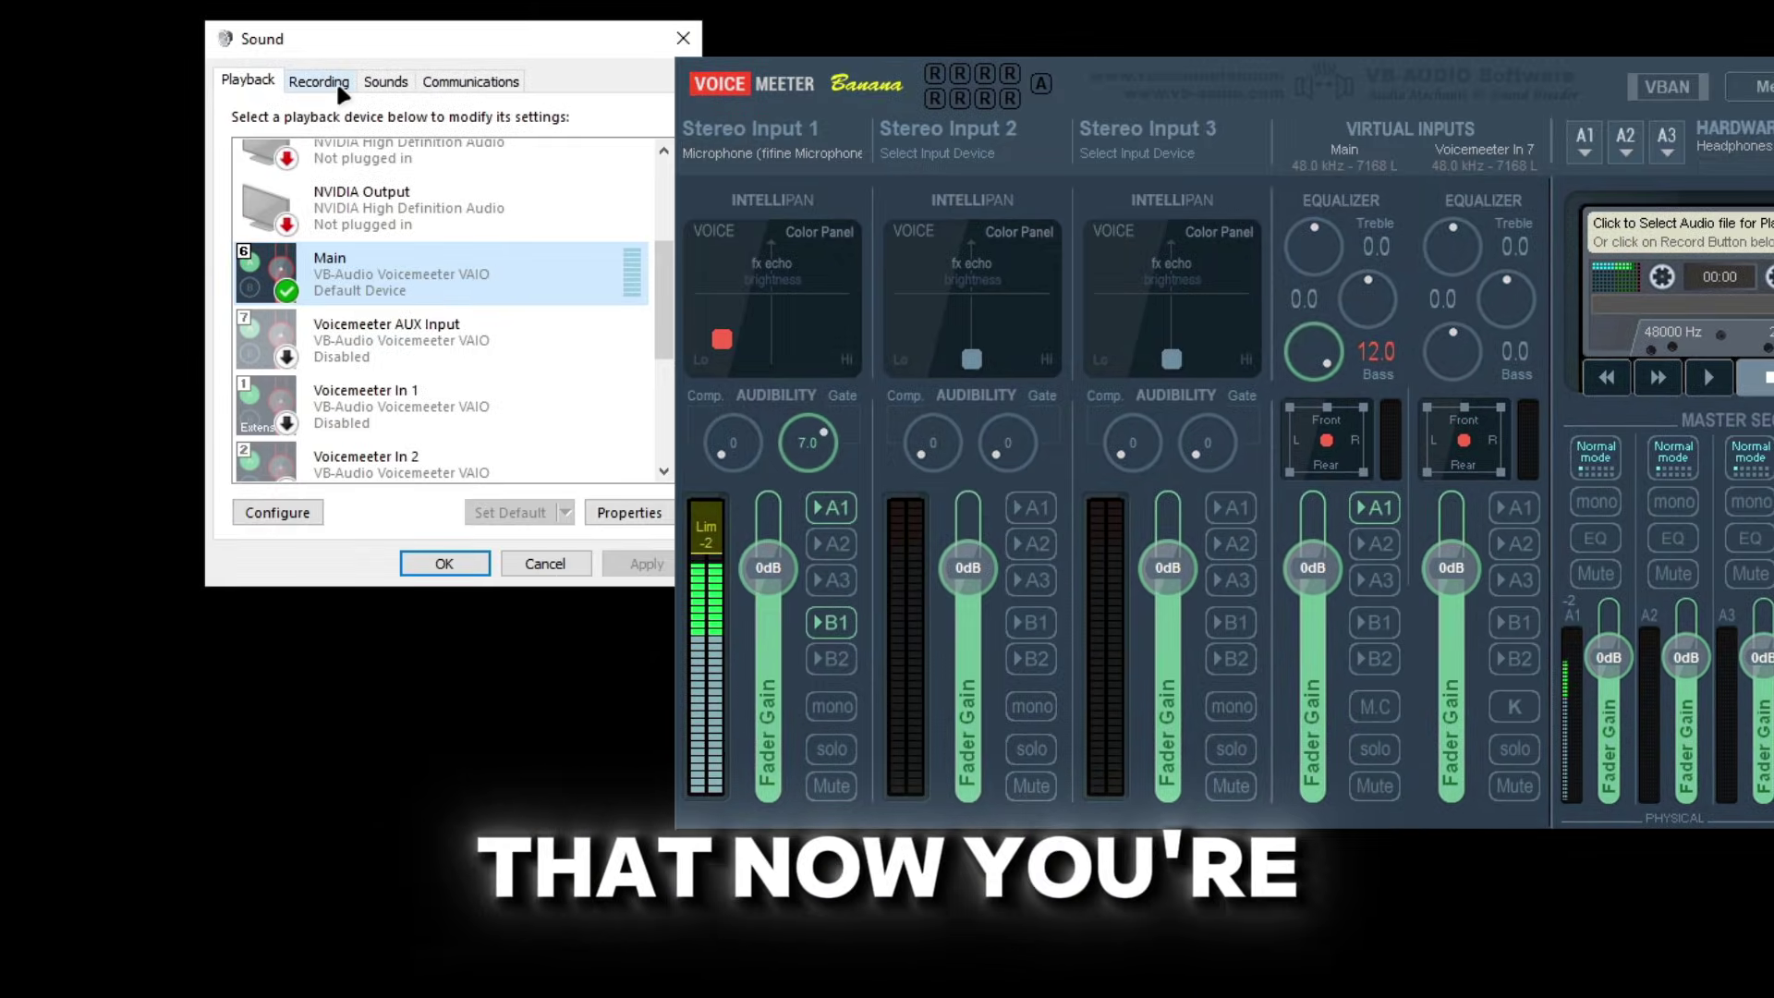
left_click(340, 89)
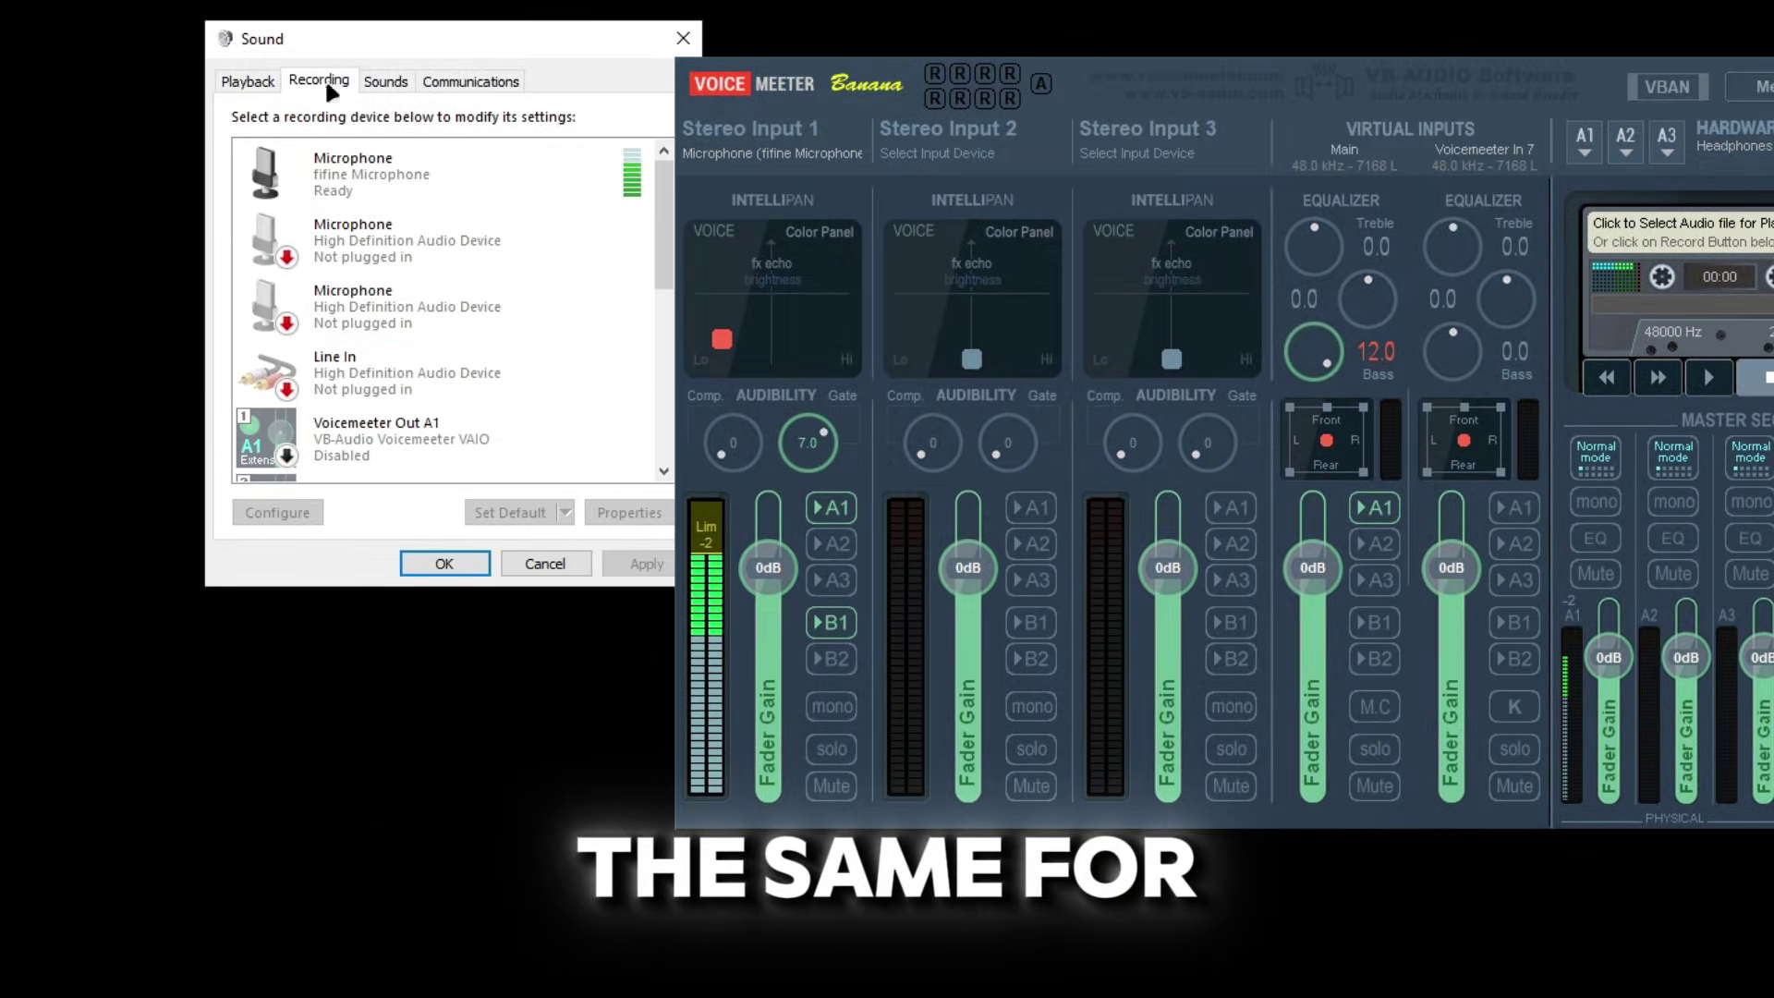
Step: Check Voicemeeter Out B1 as default recording device, then right-click Voicemeeter AUX Input under Playback
left_click_drag(663, 181, 681, 357)
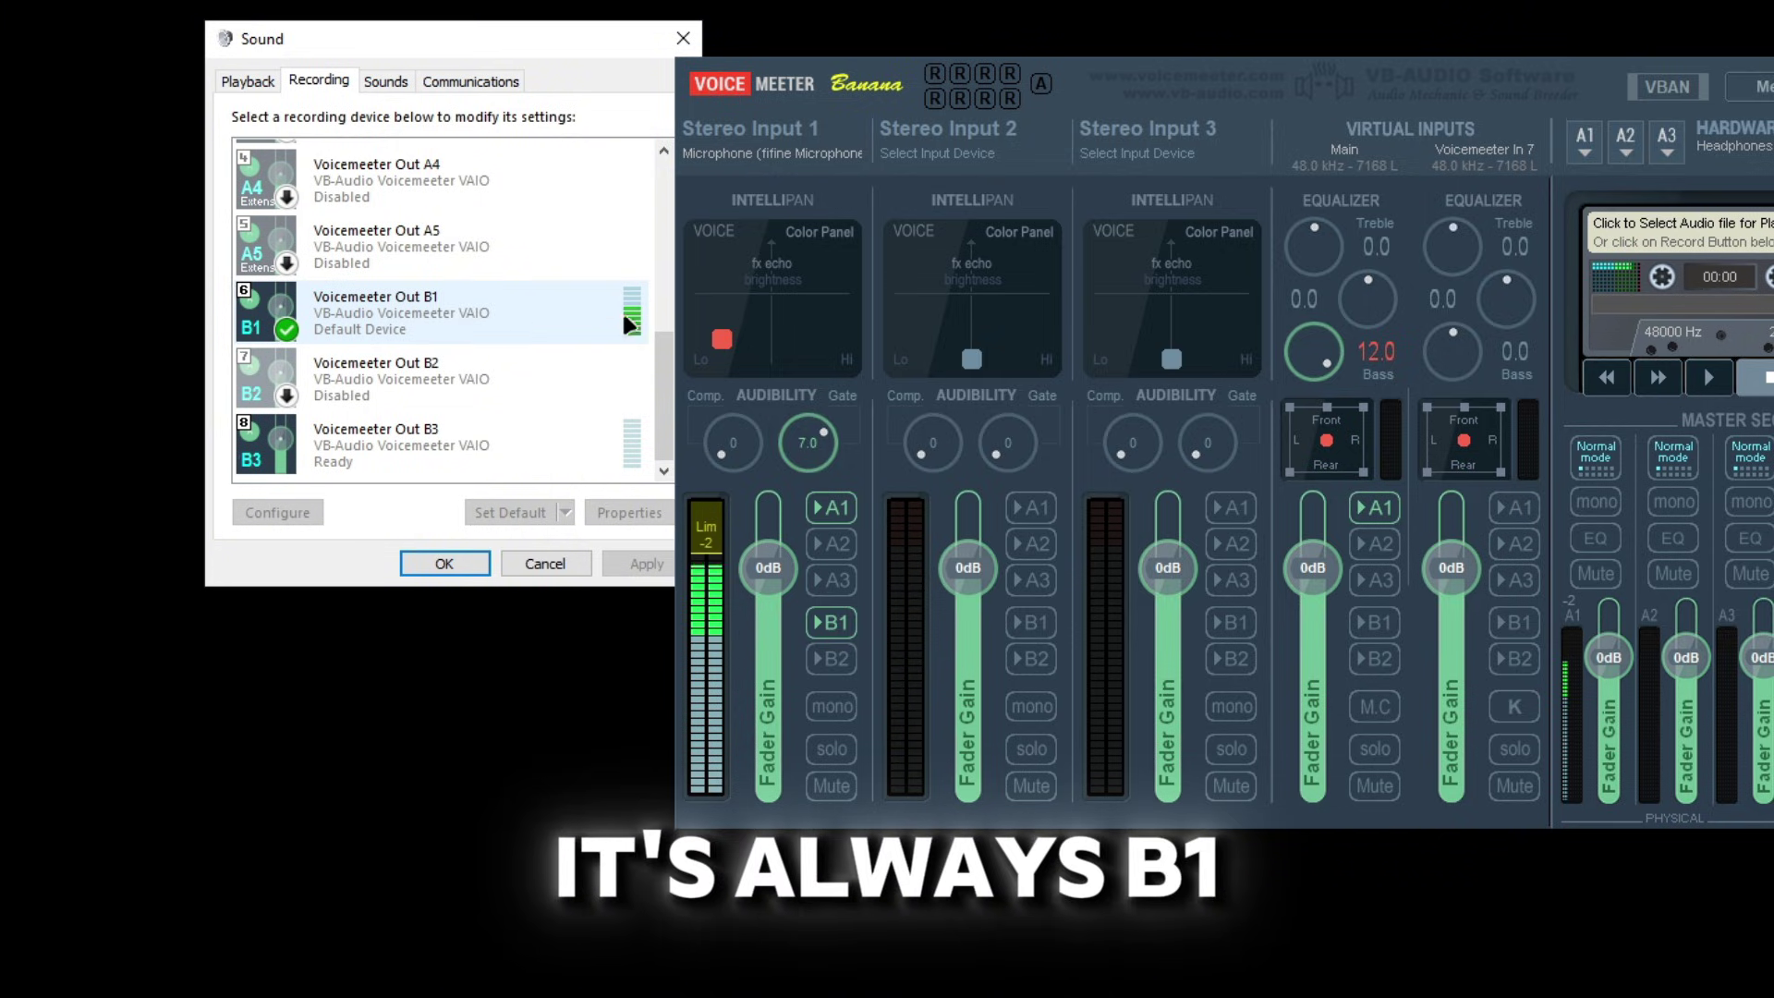
left_click(462, 441)
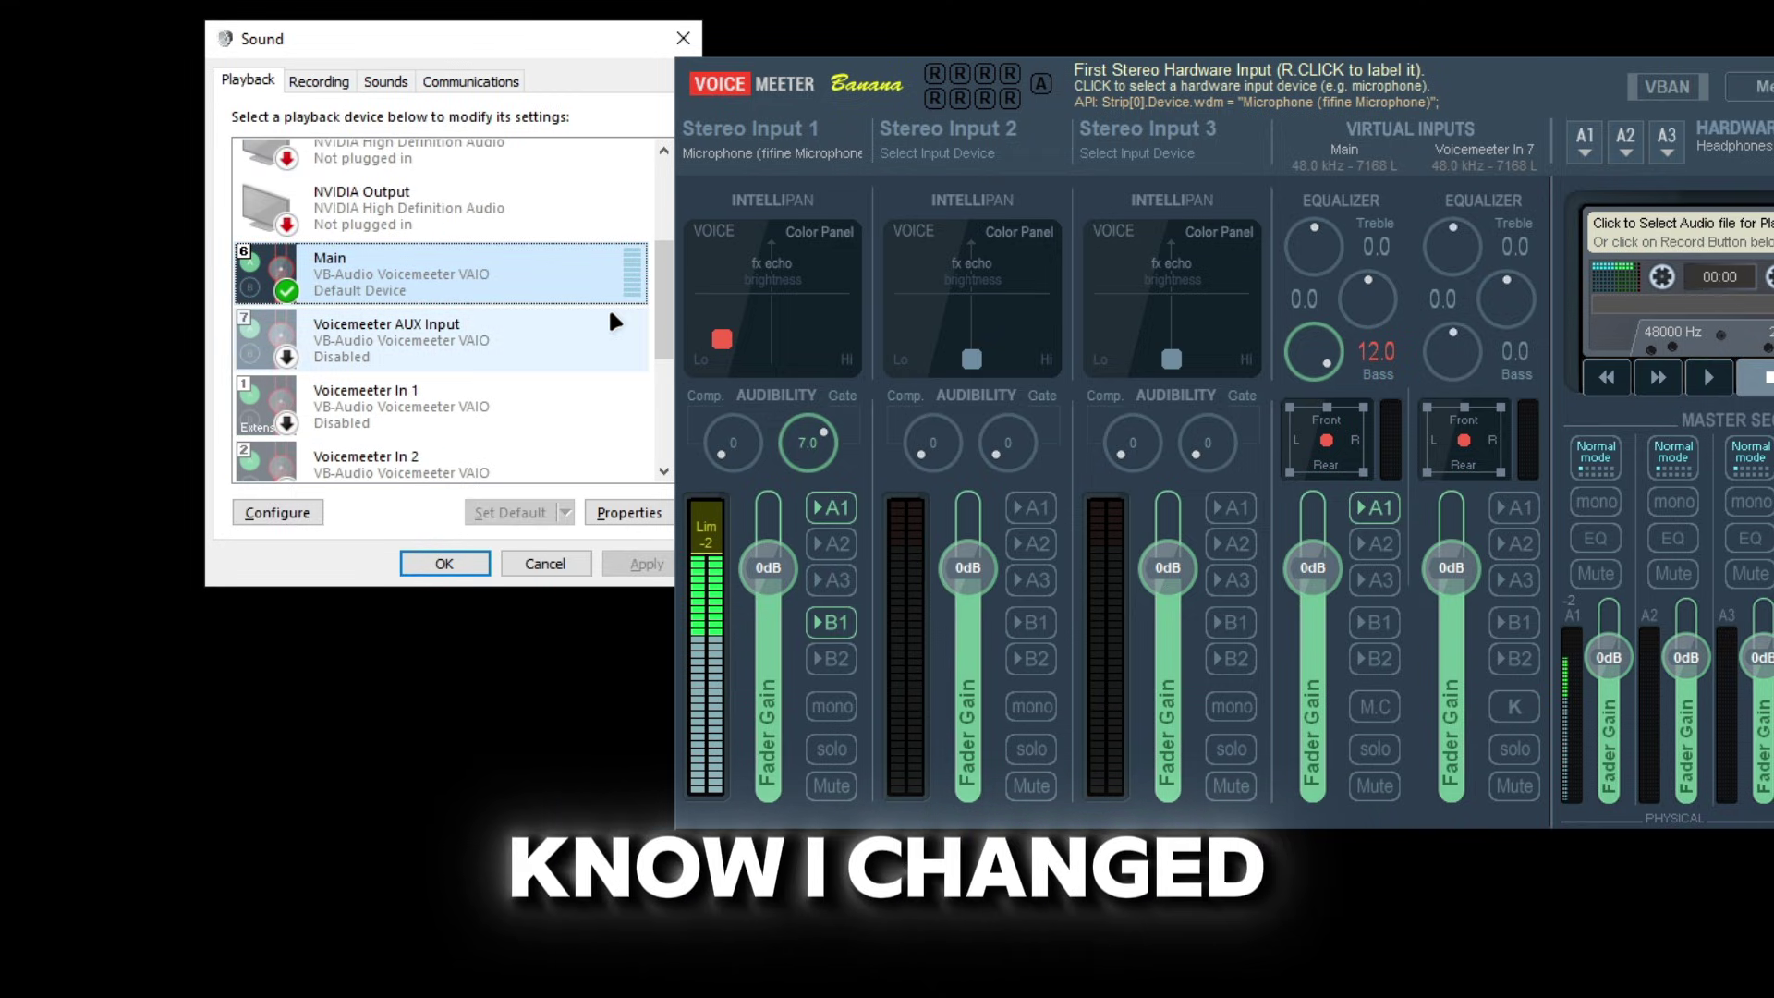
right_click(462, 344)
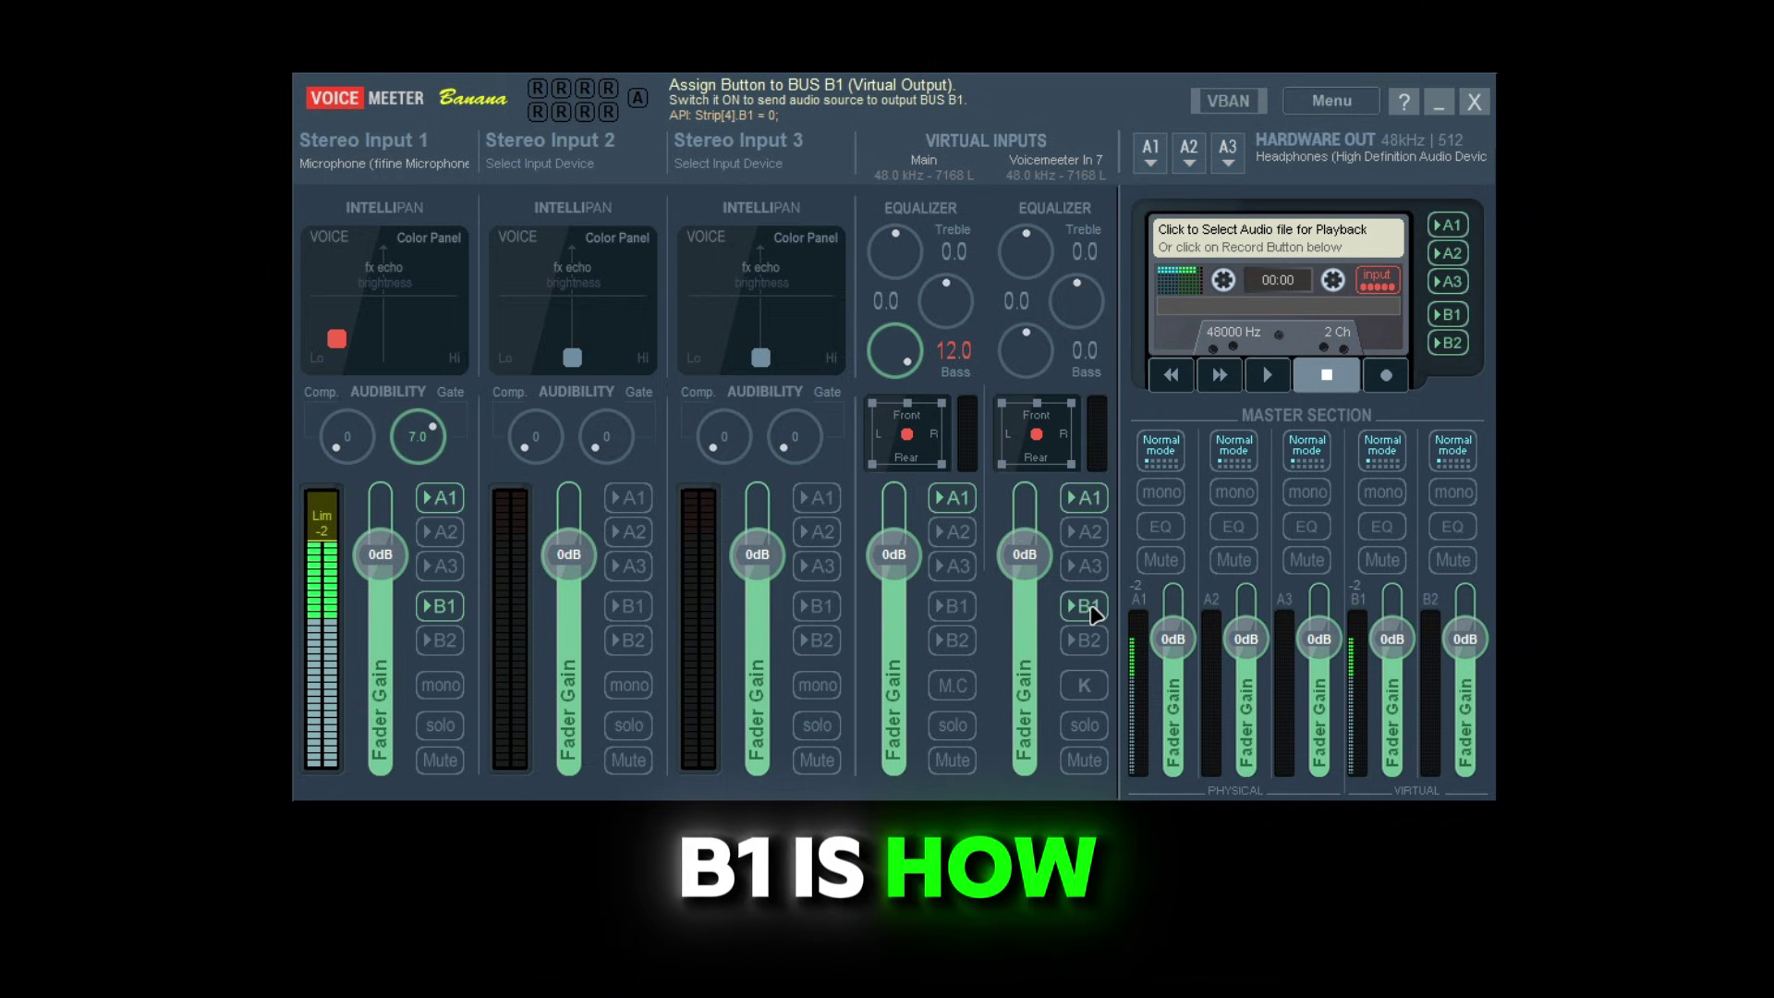
Step: Switch off B1 on both virtual input strips, leaving the microphone as the only B1 source
left_click(954, 610)
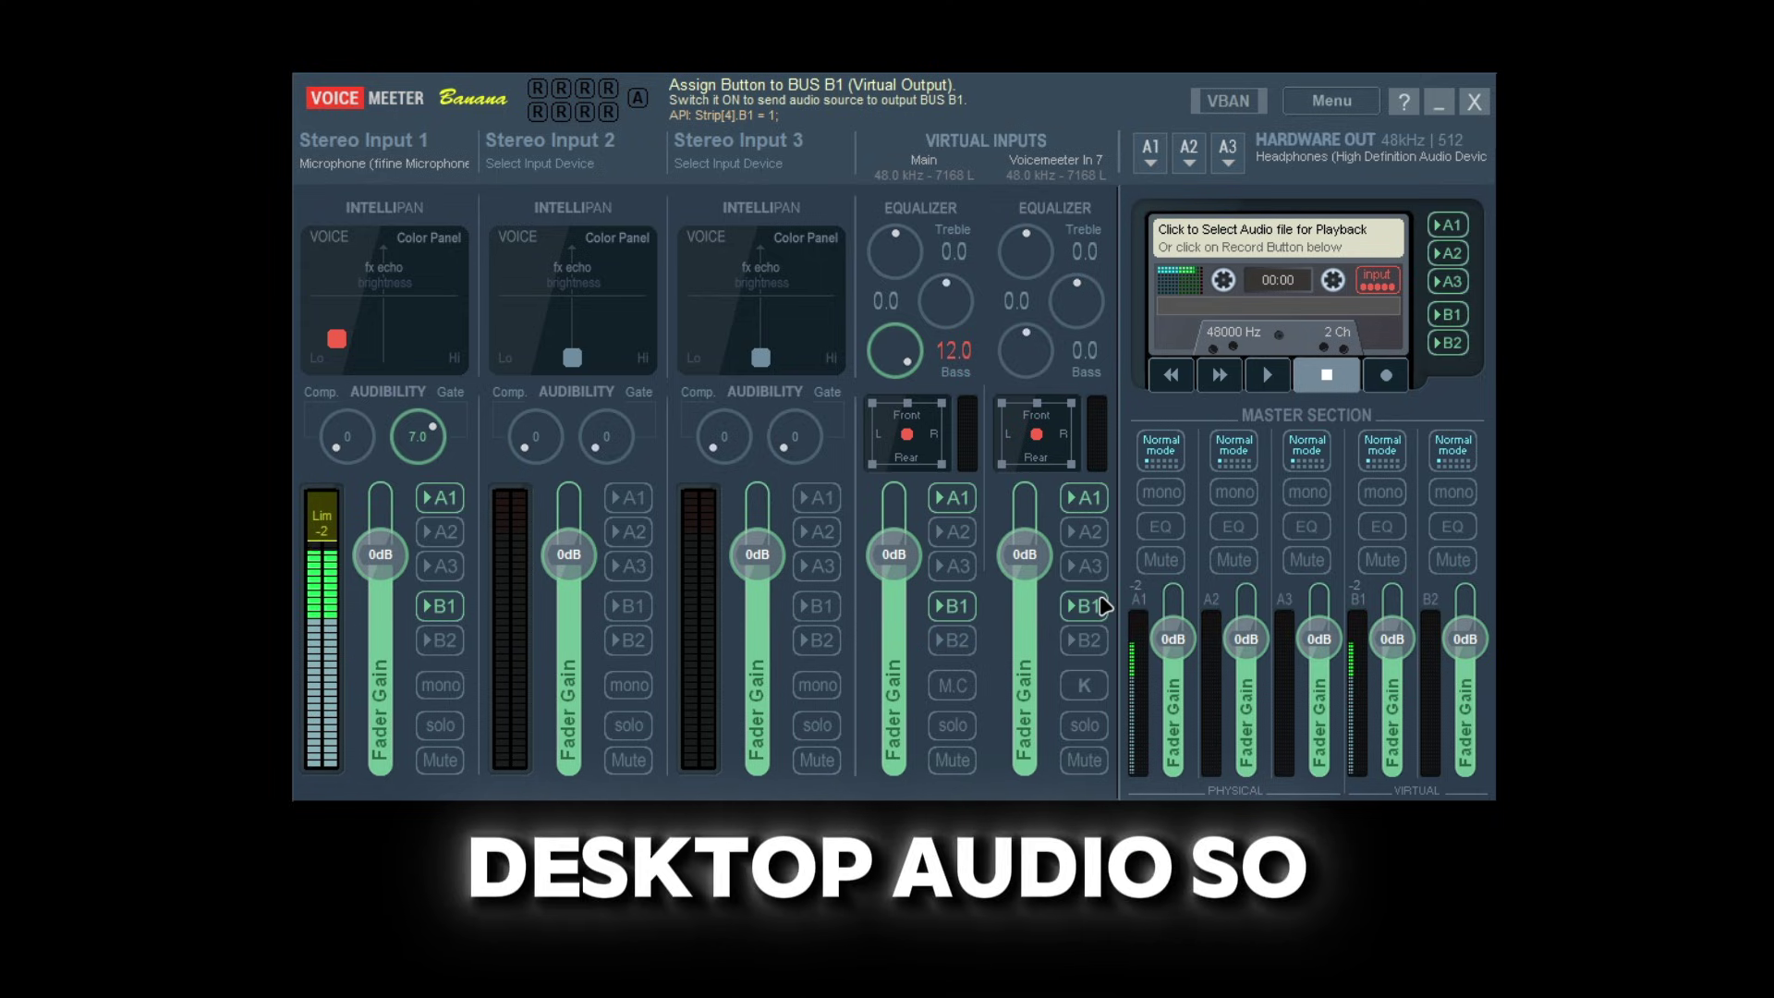
left_click(1099, 606)
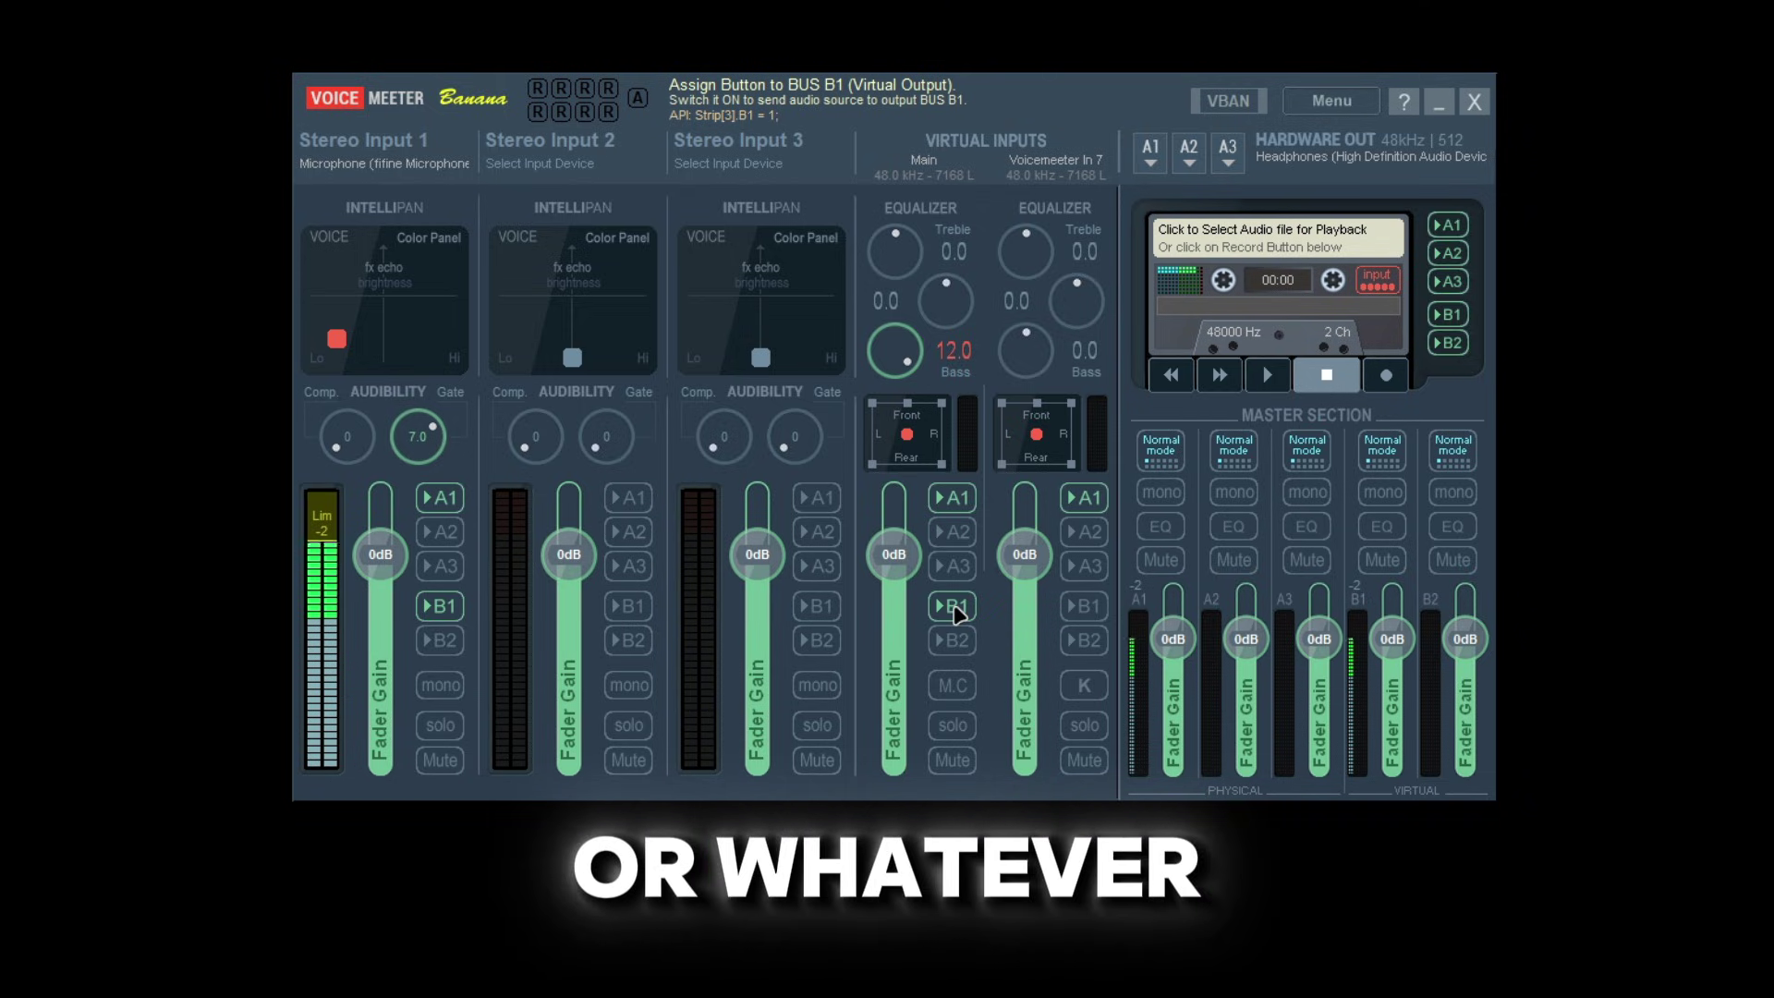
left_click(956, 609)
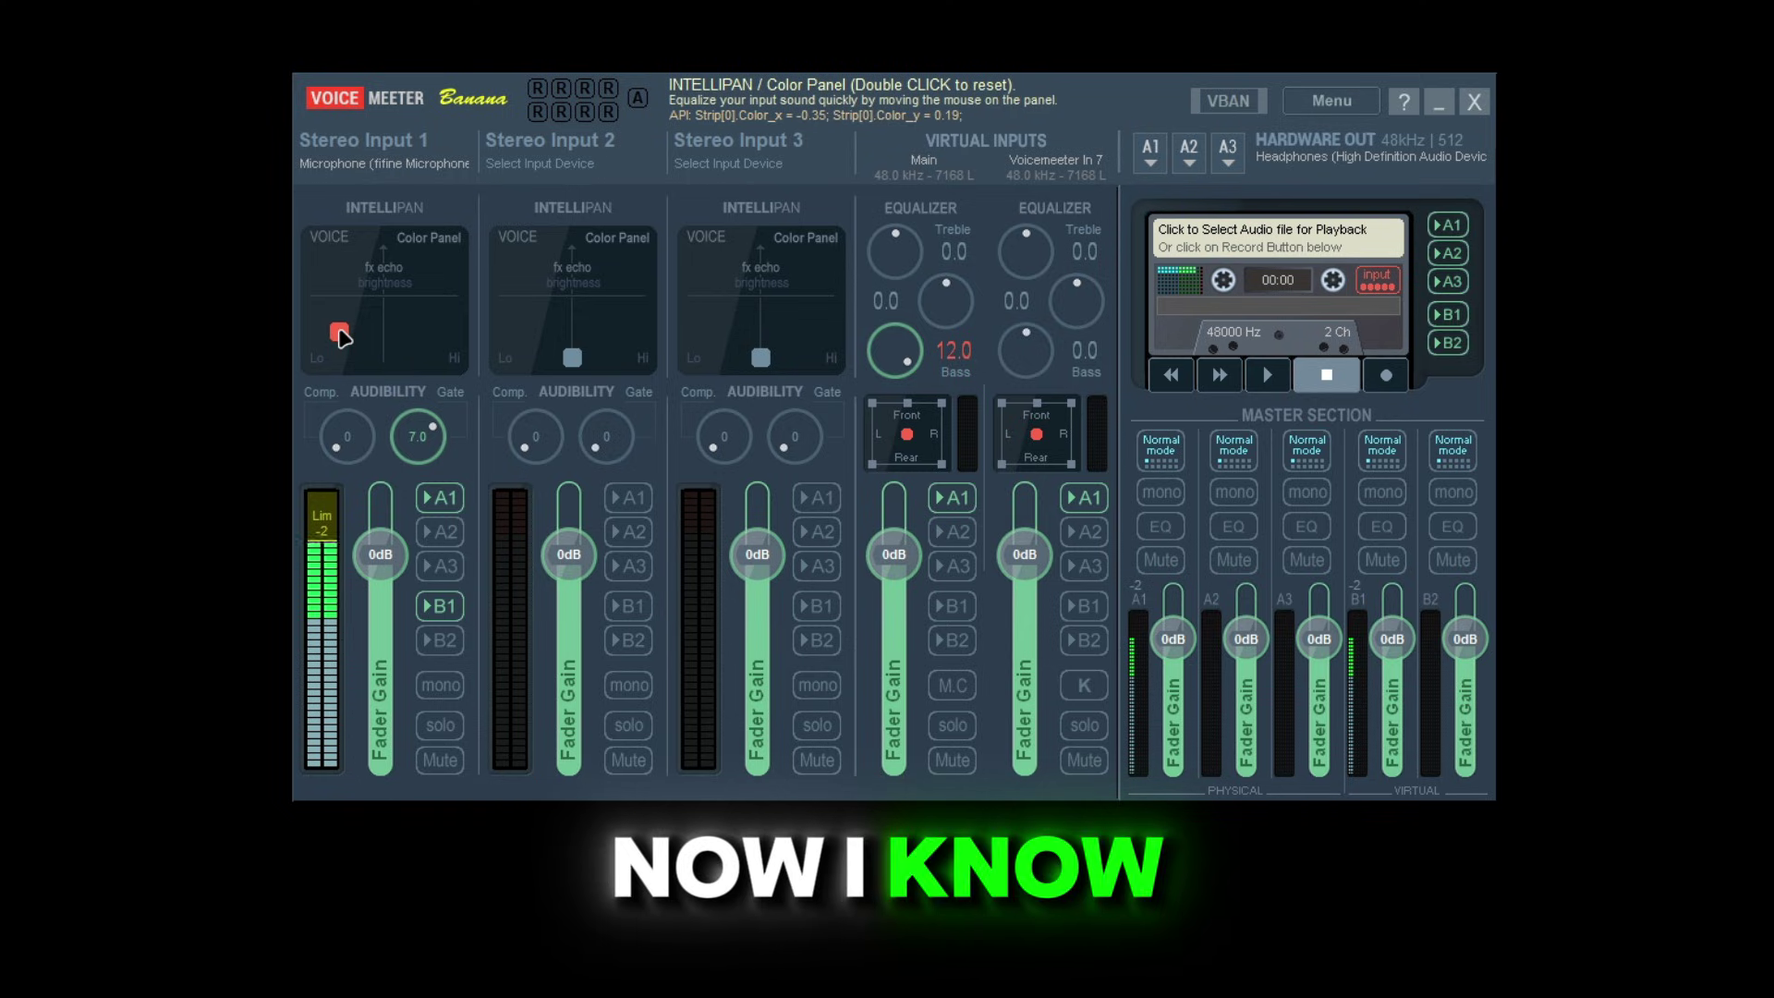
Step: Drag Stereo Input 1's Color Panel point to about x -0.33, y 0.25 near Lo
mouse_move(340, 332)
left_mouse_down()
mouse_move(338, 313)
mouse_move(383, 315)
left_mouse_up()
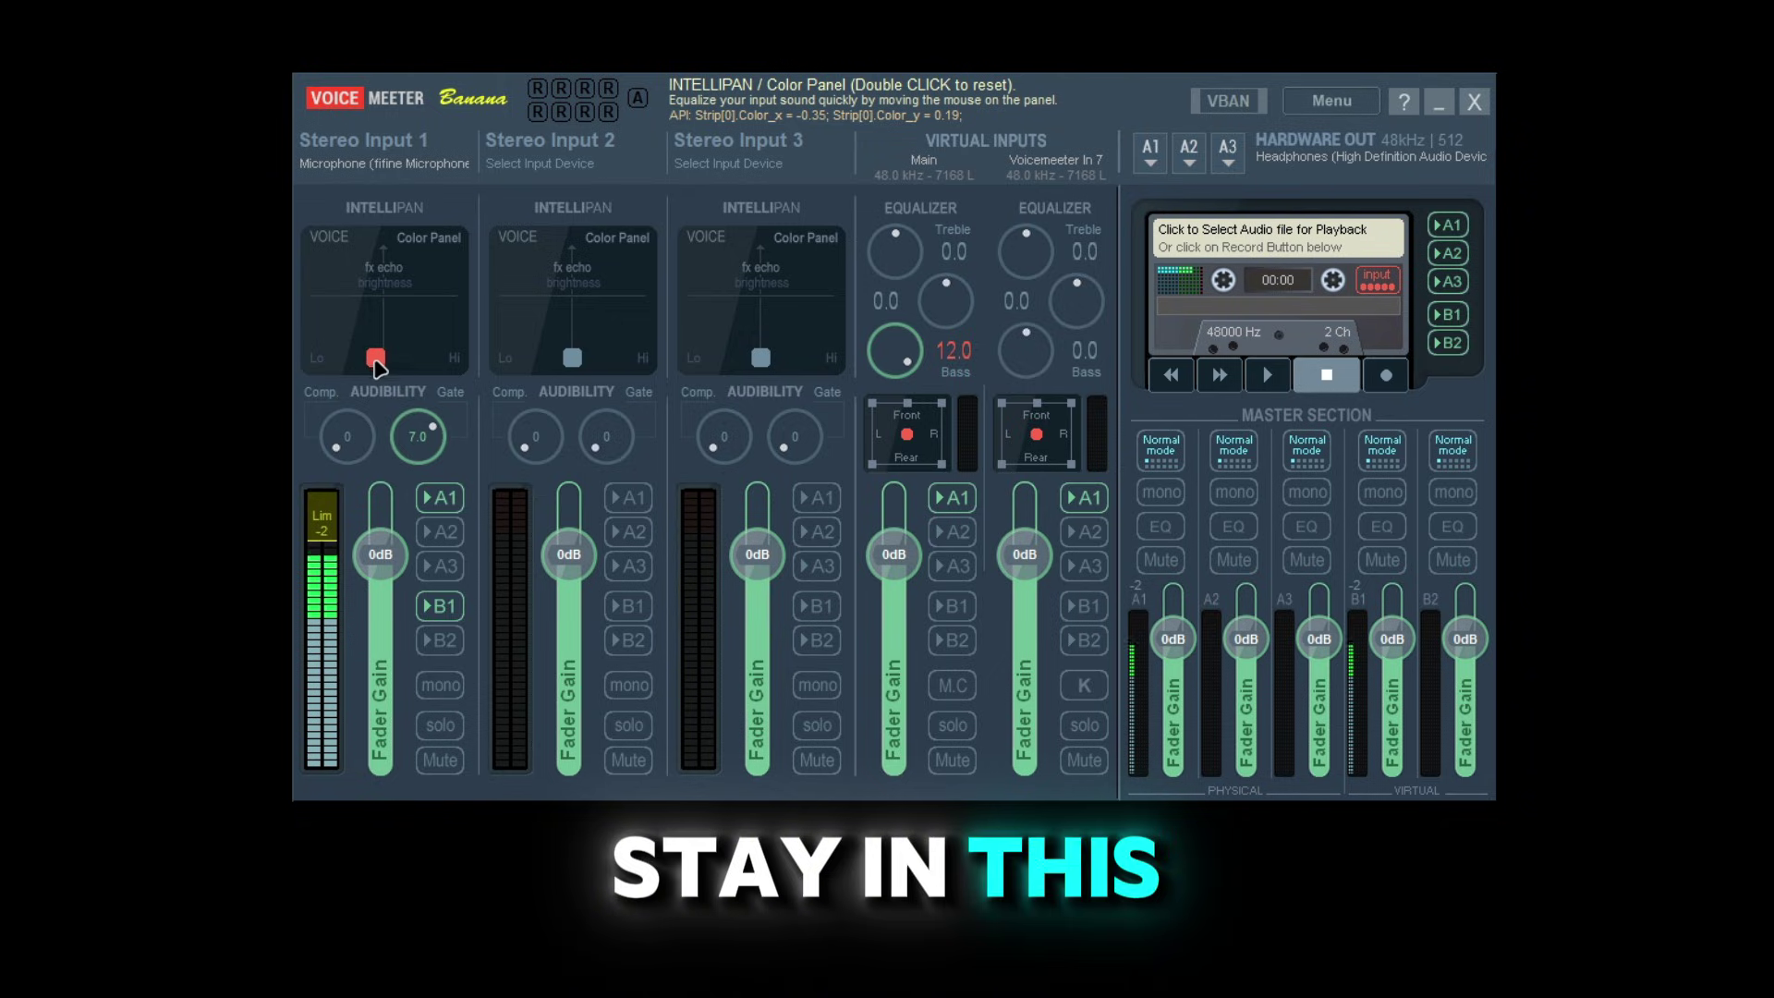
mouse_move(315, 369)
left_mouse_down()
mouse_move(356, 358)
mouse_move(359, 318)
left_mouse_up()
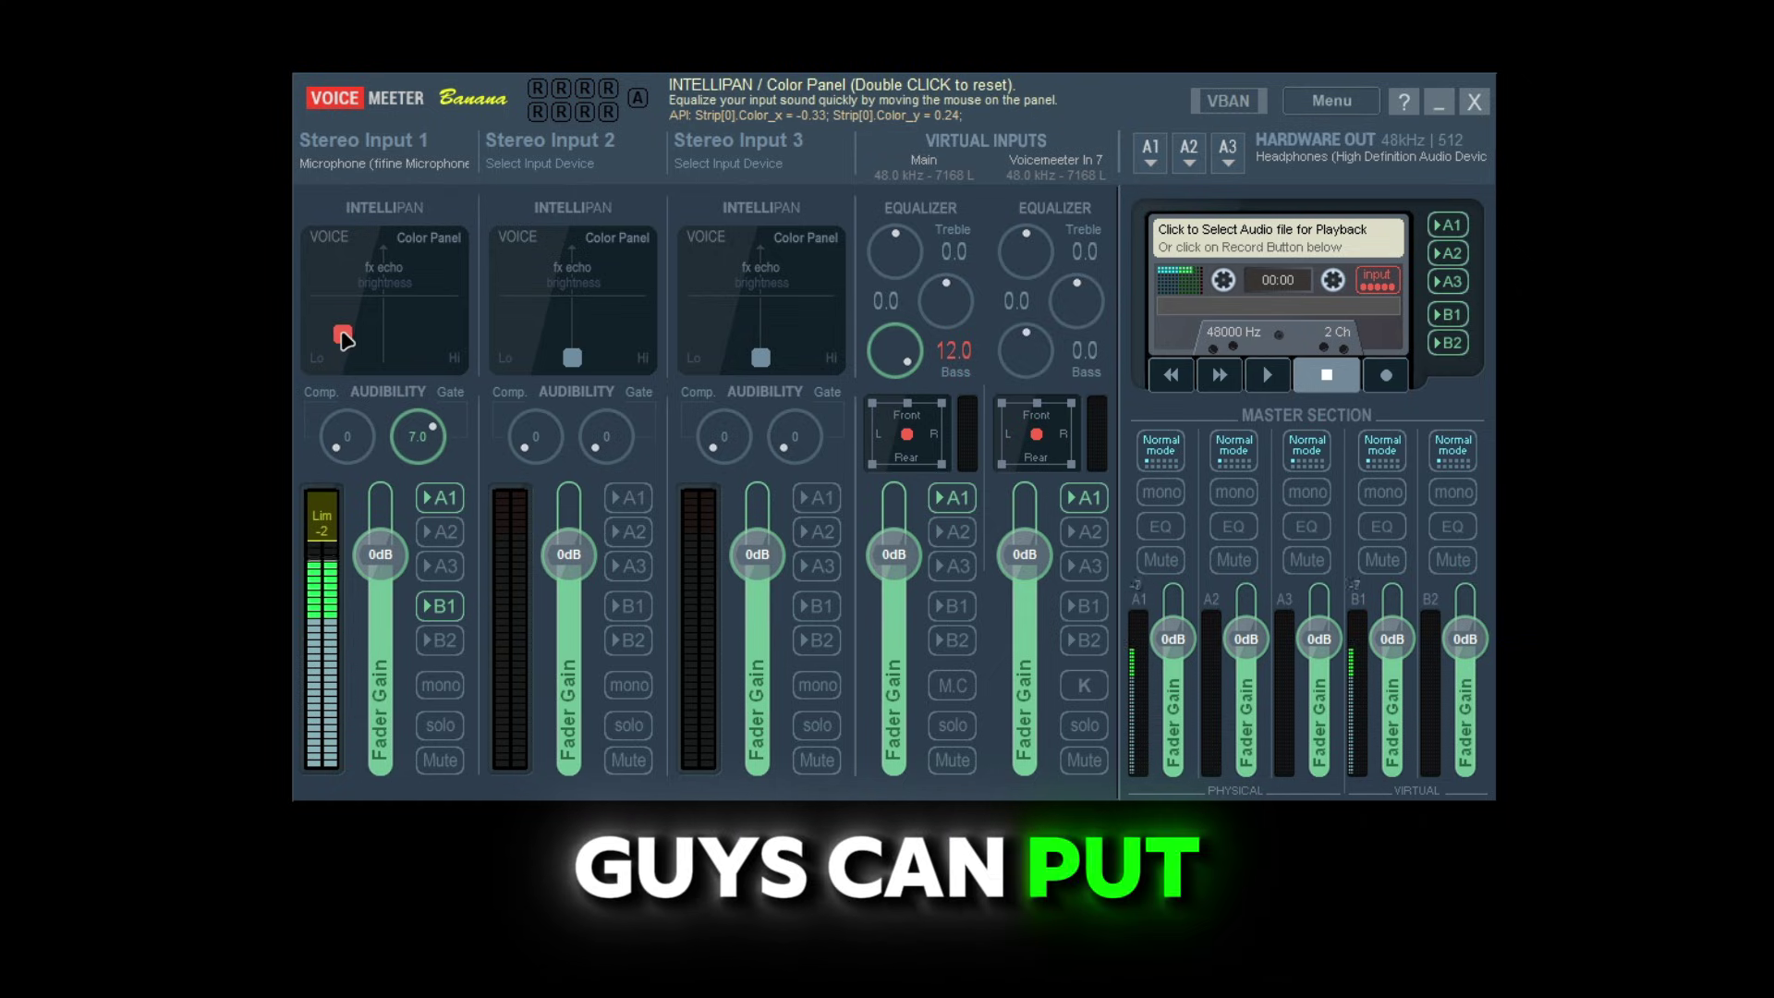
mouse_move(340, 338)
left_mouse_down()
mouse_move(318, 308)
mouse_move(345, 309)
left_mouse_up()
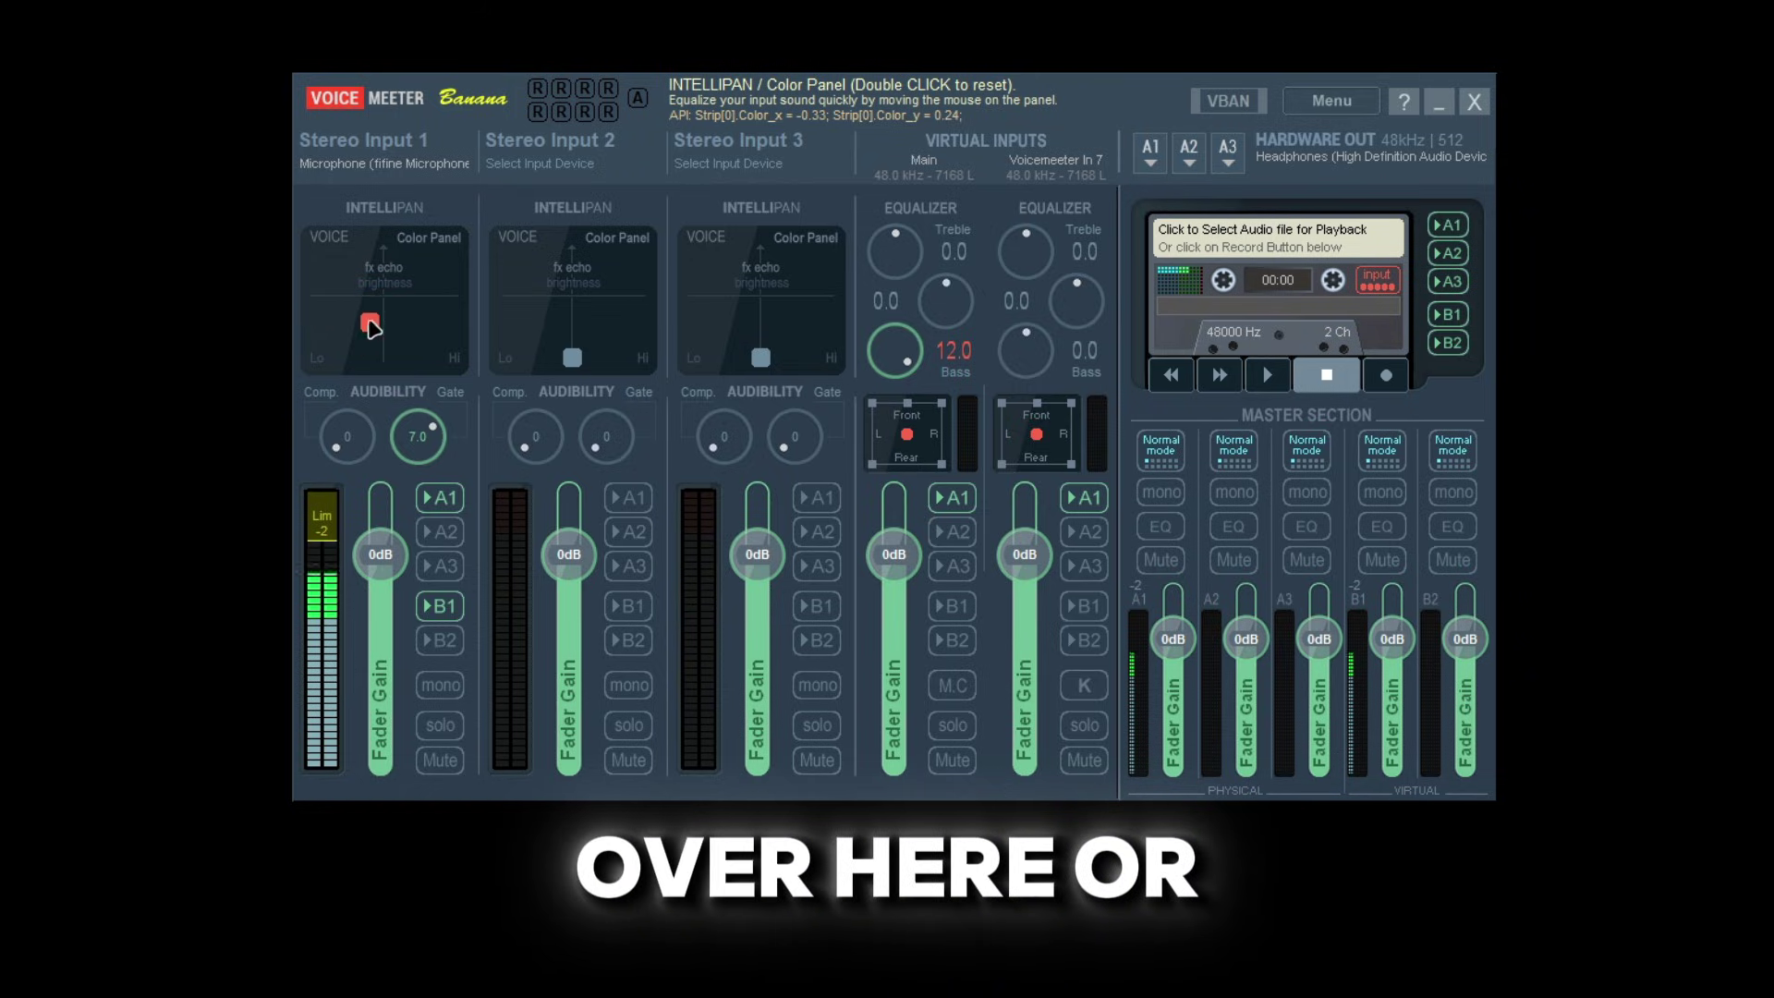
mouse_move(337, 348)
left_mouse_down()
mouse_move(314, 361)
mouse_move(341, 336)
left_mouse_up()
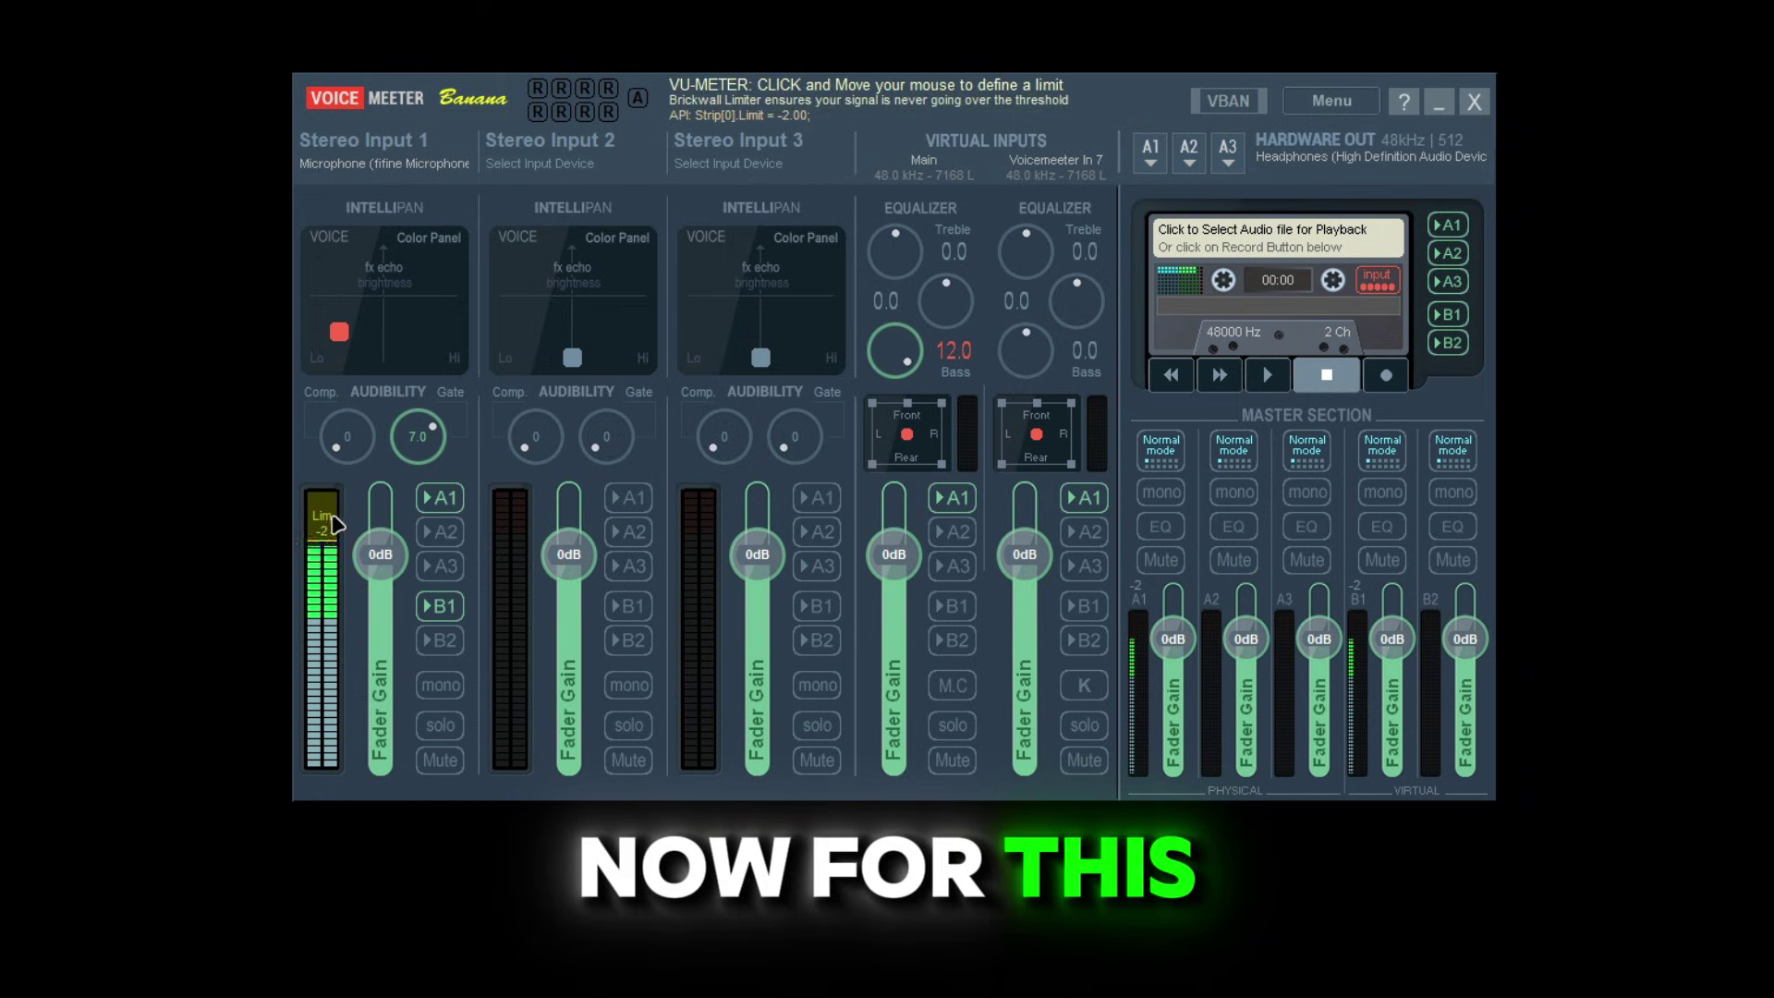
mouse_move(326, 536)
left_mouse_down()
mouse_move(335, 452)
mouse_move(324, 503)
left_mouse_up()
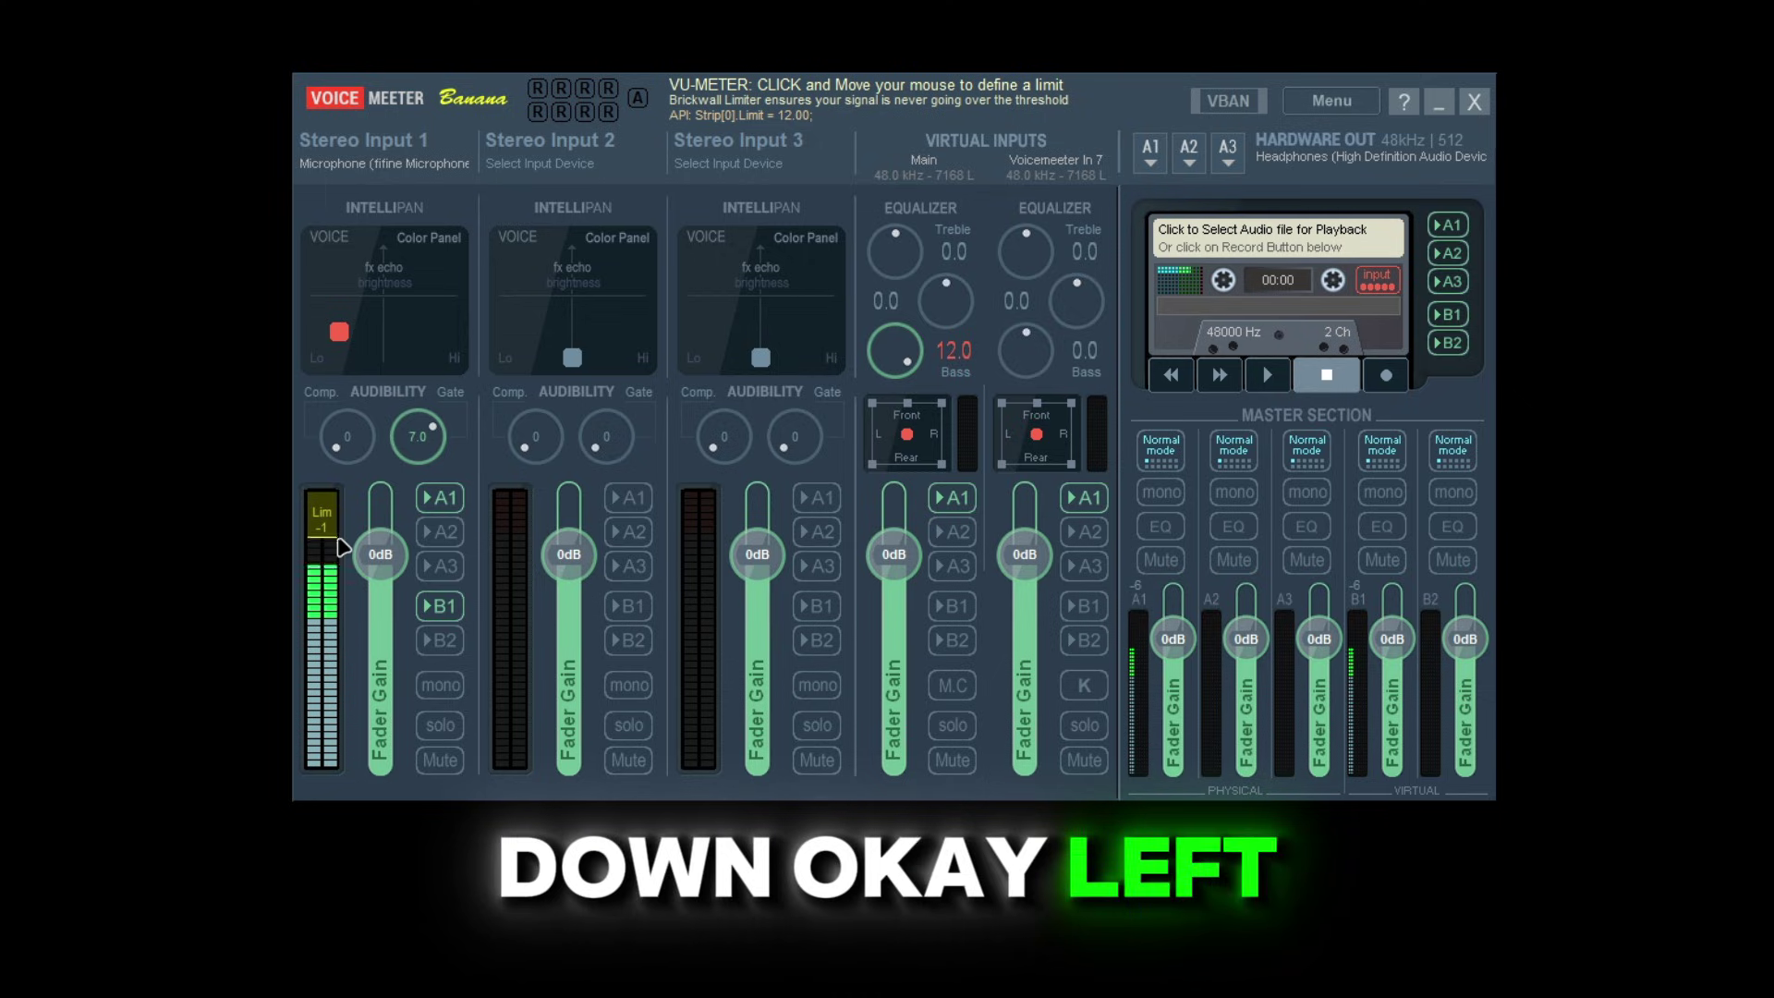
left_click_drag(343, 547, 347, 550)
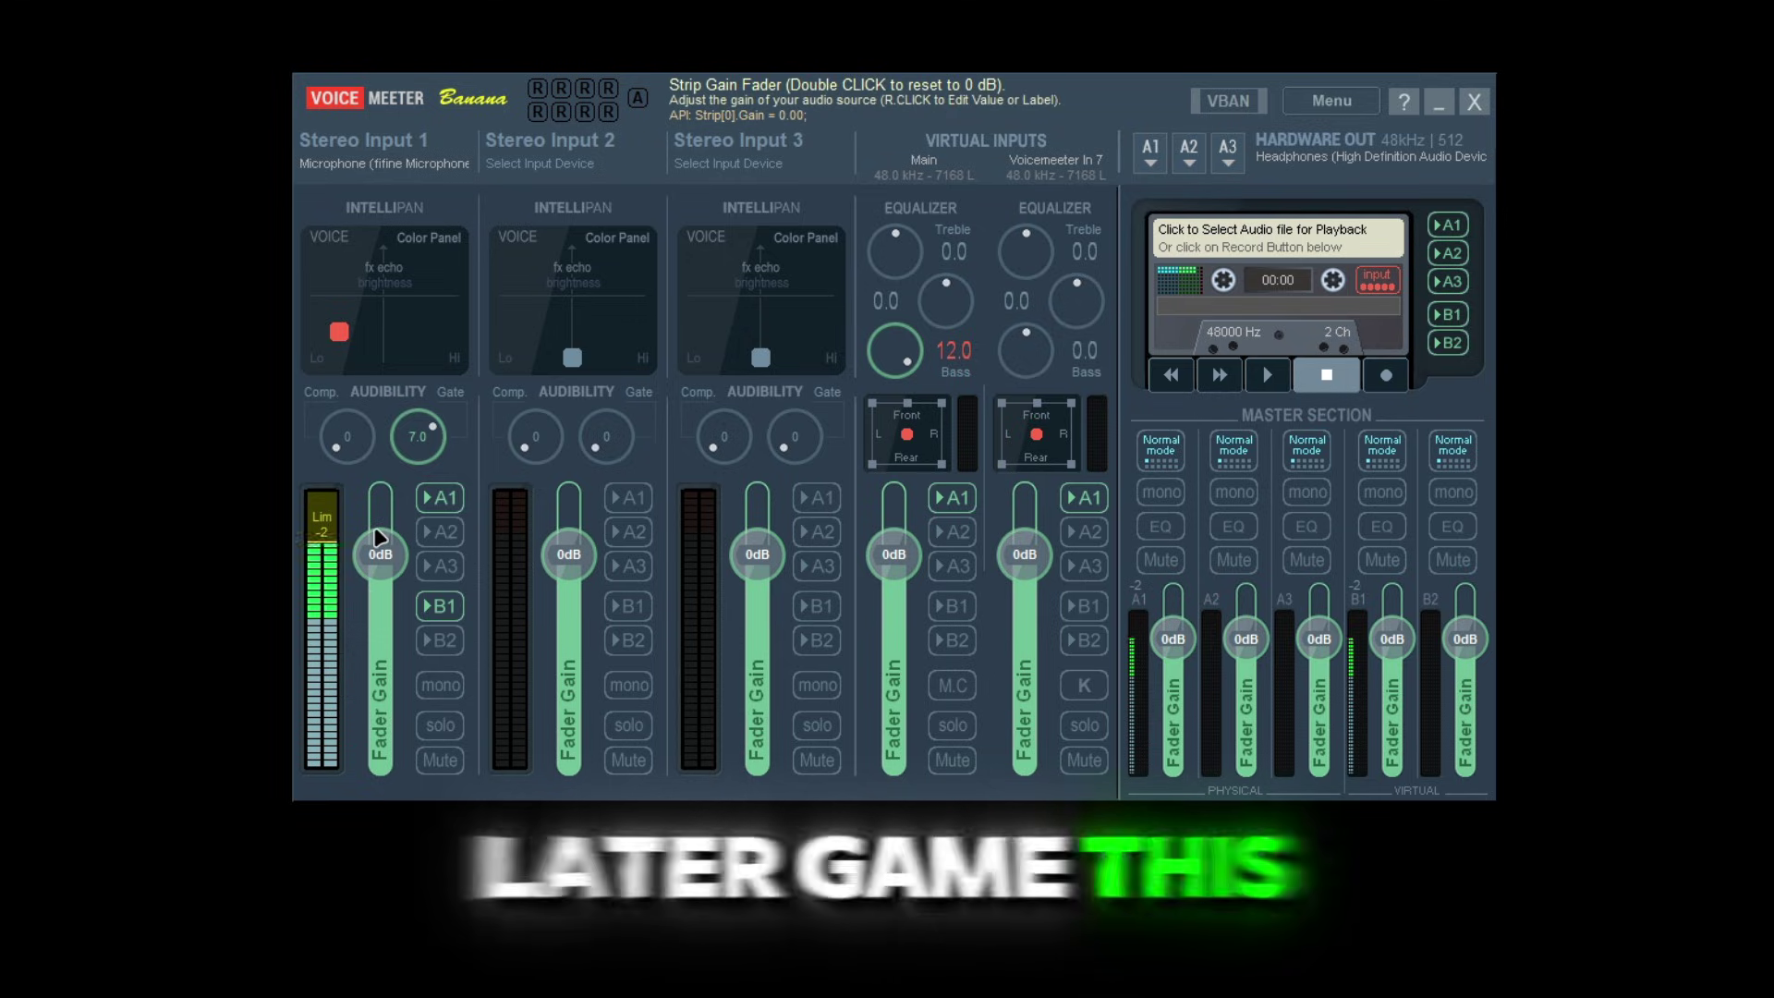
Step: Raise the microphone's Fader Gain to 12 dB, then reset it back to 0 dB
left_click_drag(386, 562, 386, 518)
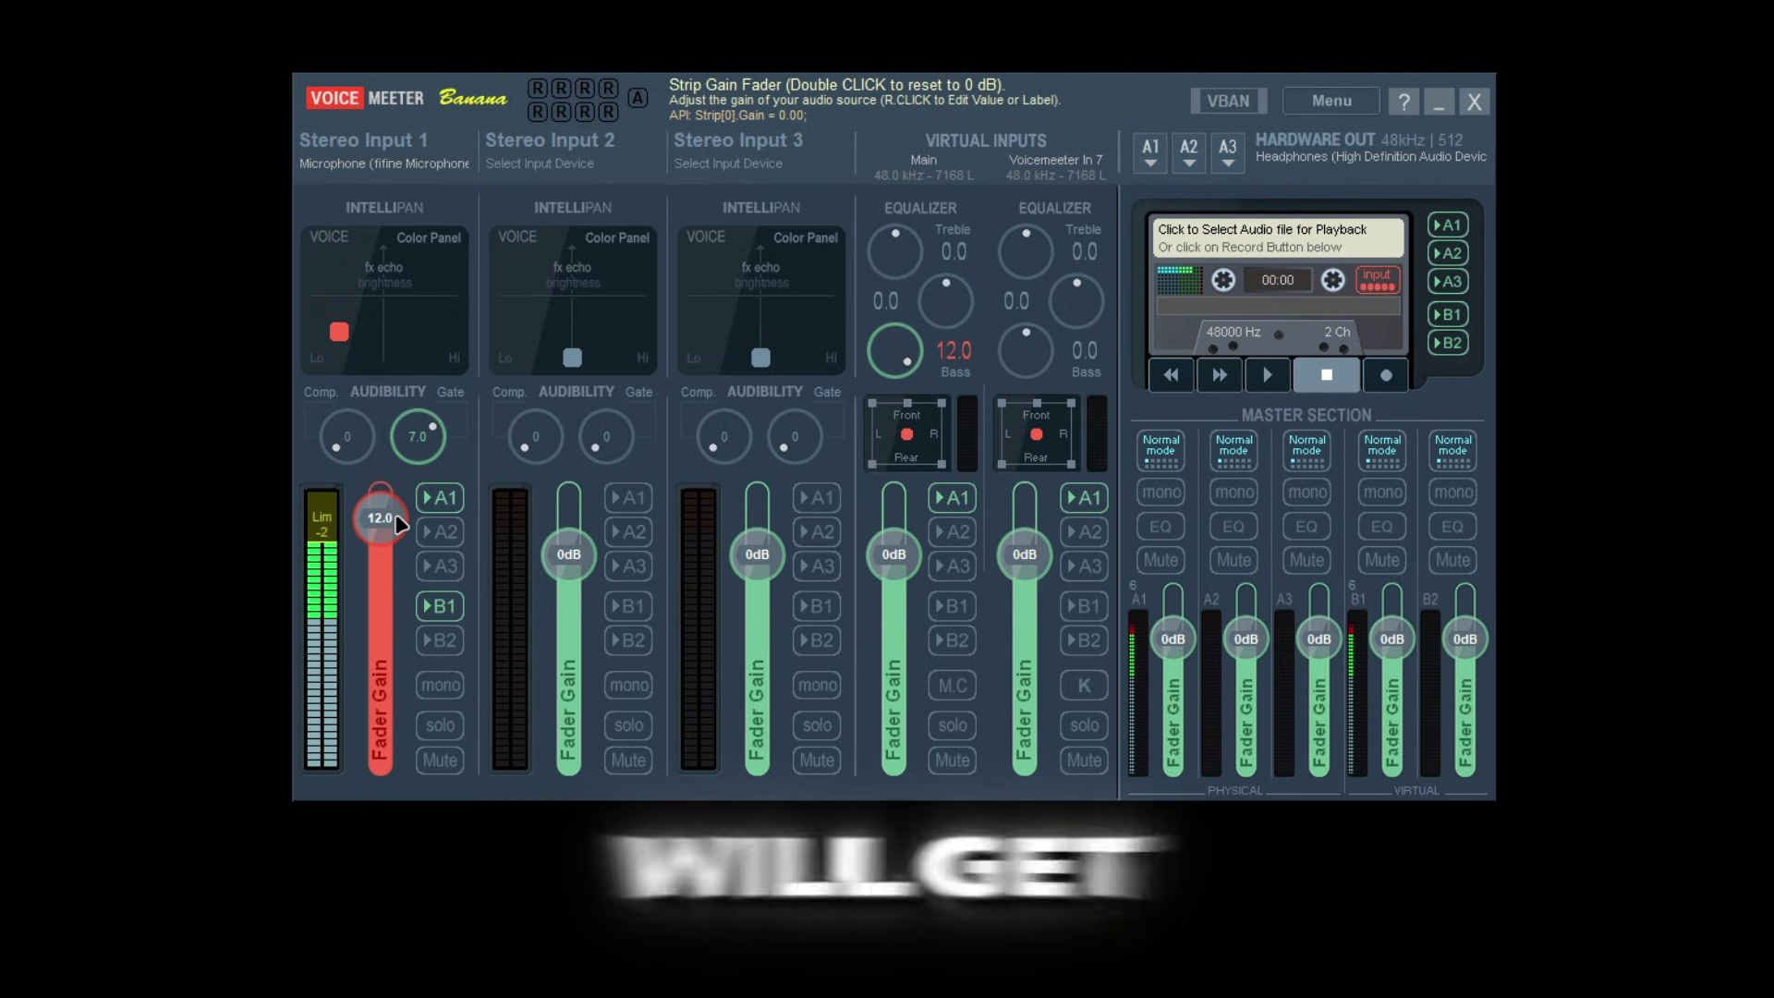
double_click(386, 534)
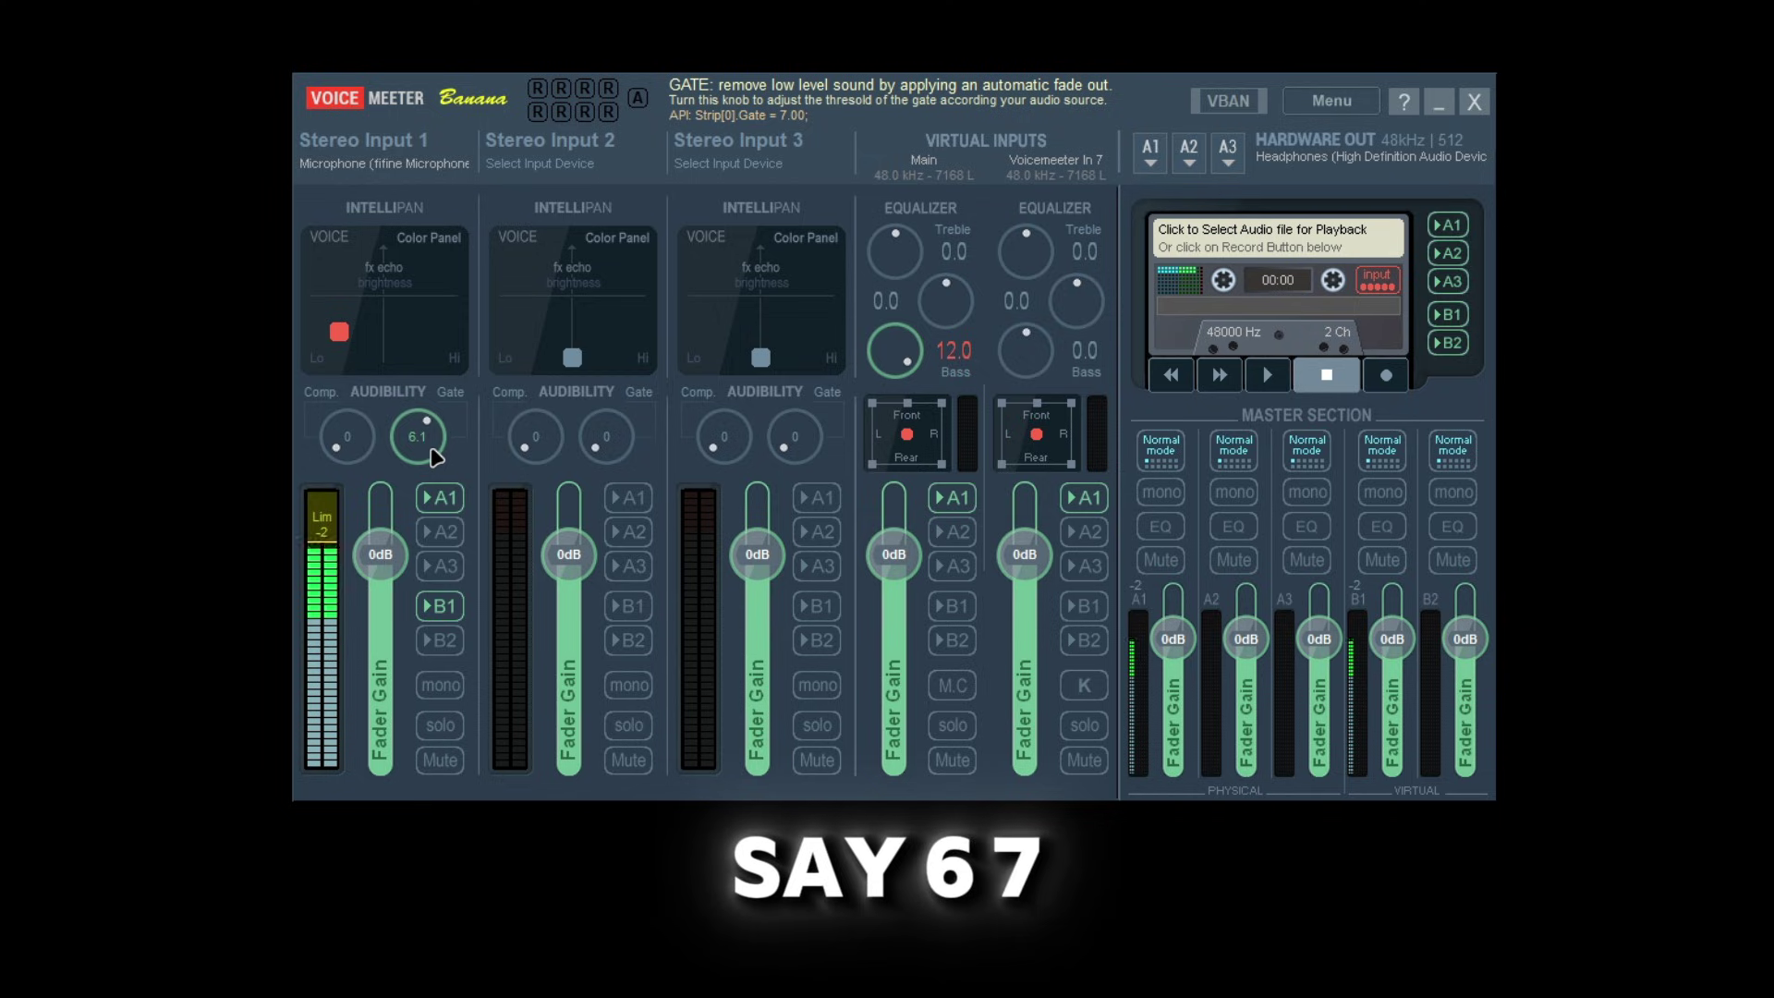
Step: Adjust Stereo Input 1's Gate and Comp. knobs, ending with gate 7.0 and compression 0
left_click_drag(435, 457, 459, 471)
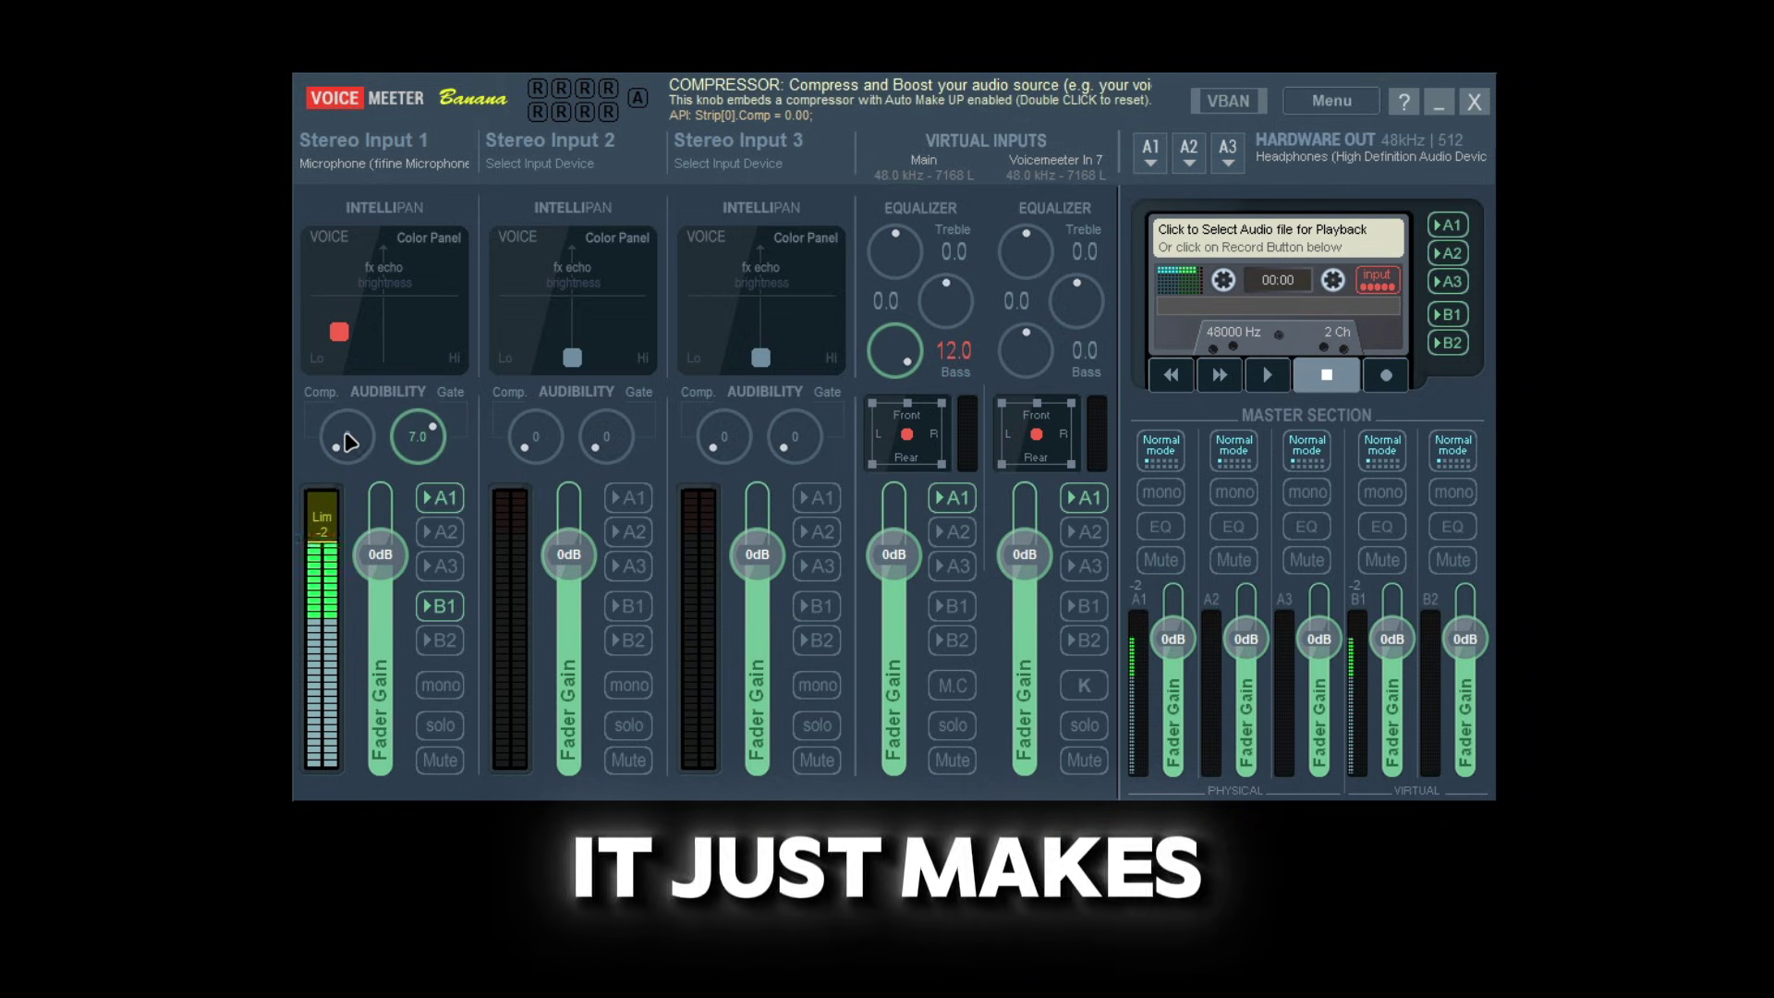
mouse_move(349, 443)
left_mouse_down()
mouse_move(349, 409)
mouse_move(373, 469)
left_mouse_up()
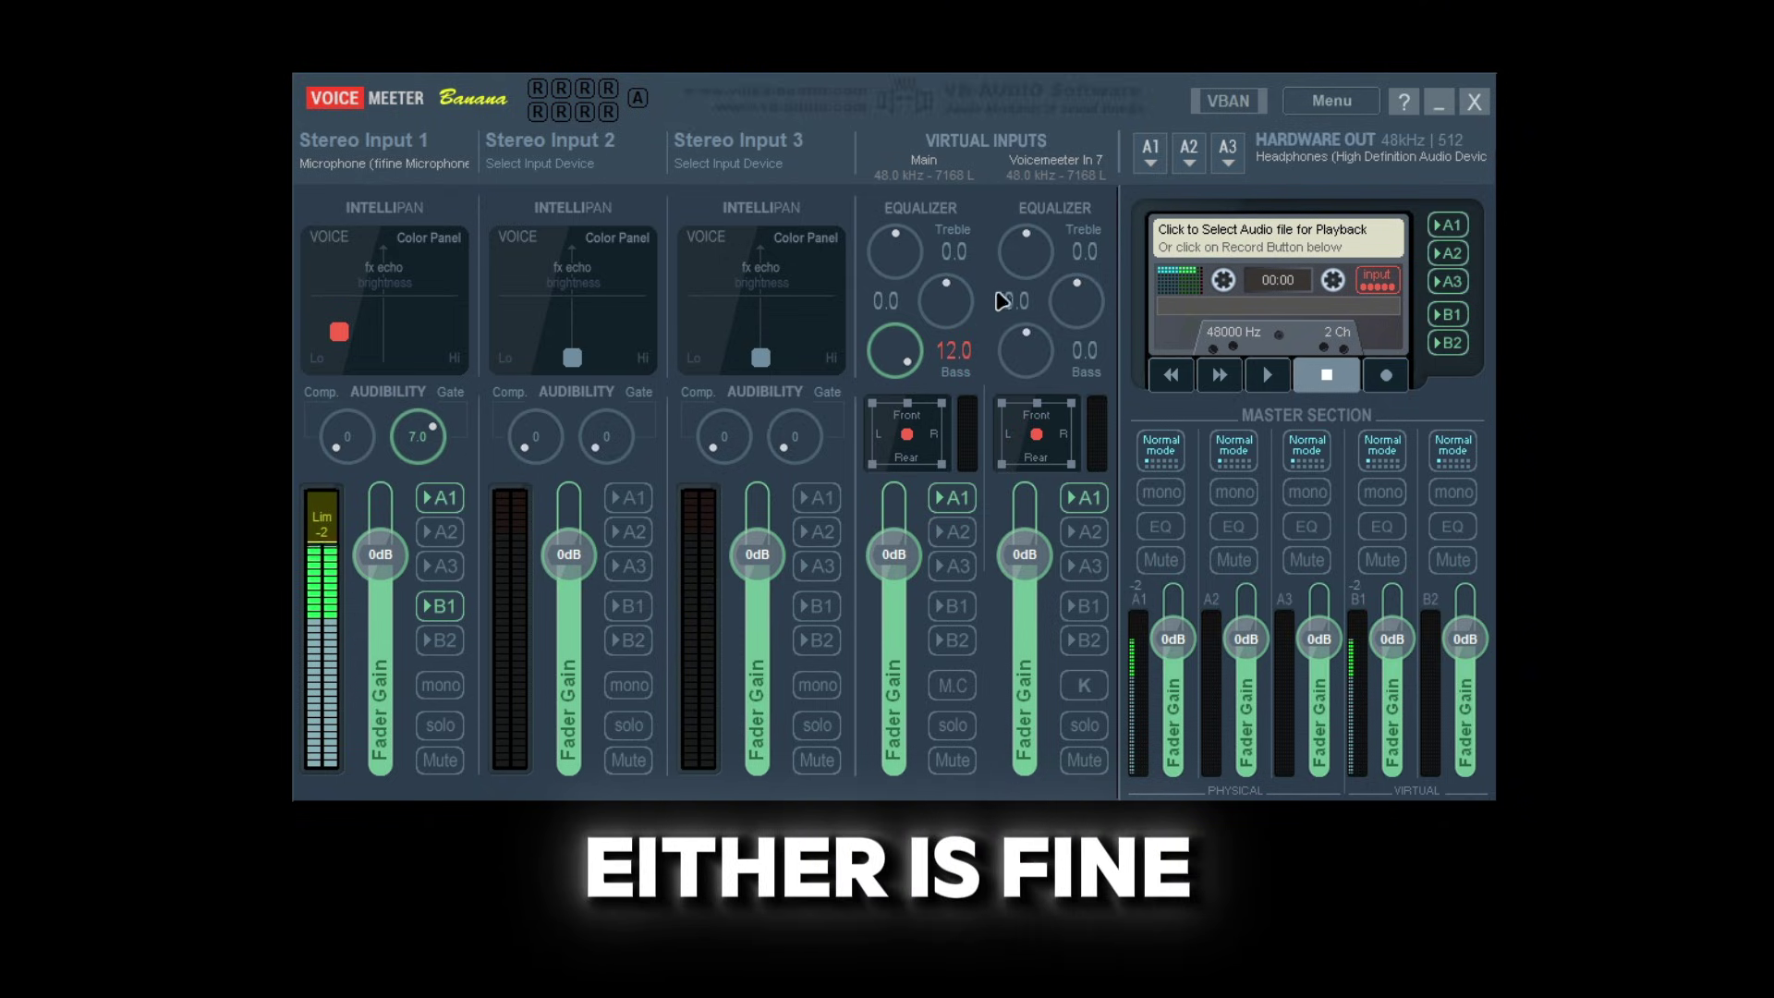
Step: Try lower bass levels on the Main input's equalizer, then boost Bass to 12.0 dB
left_click_drag(900, 346, 894, 354)
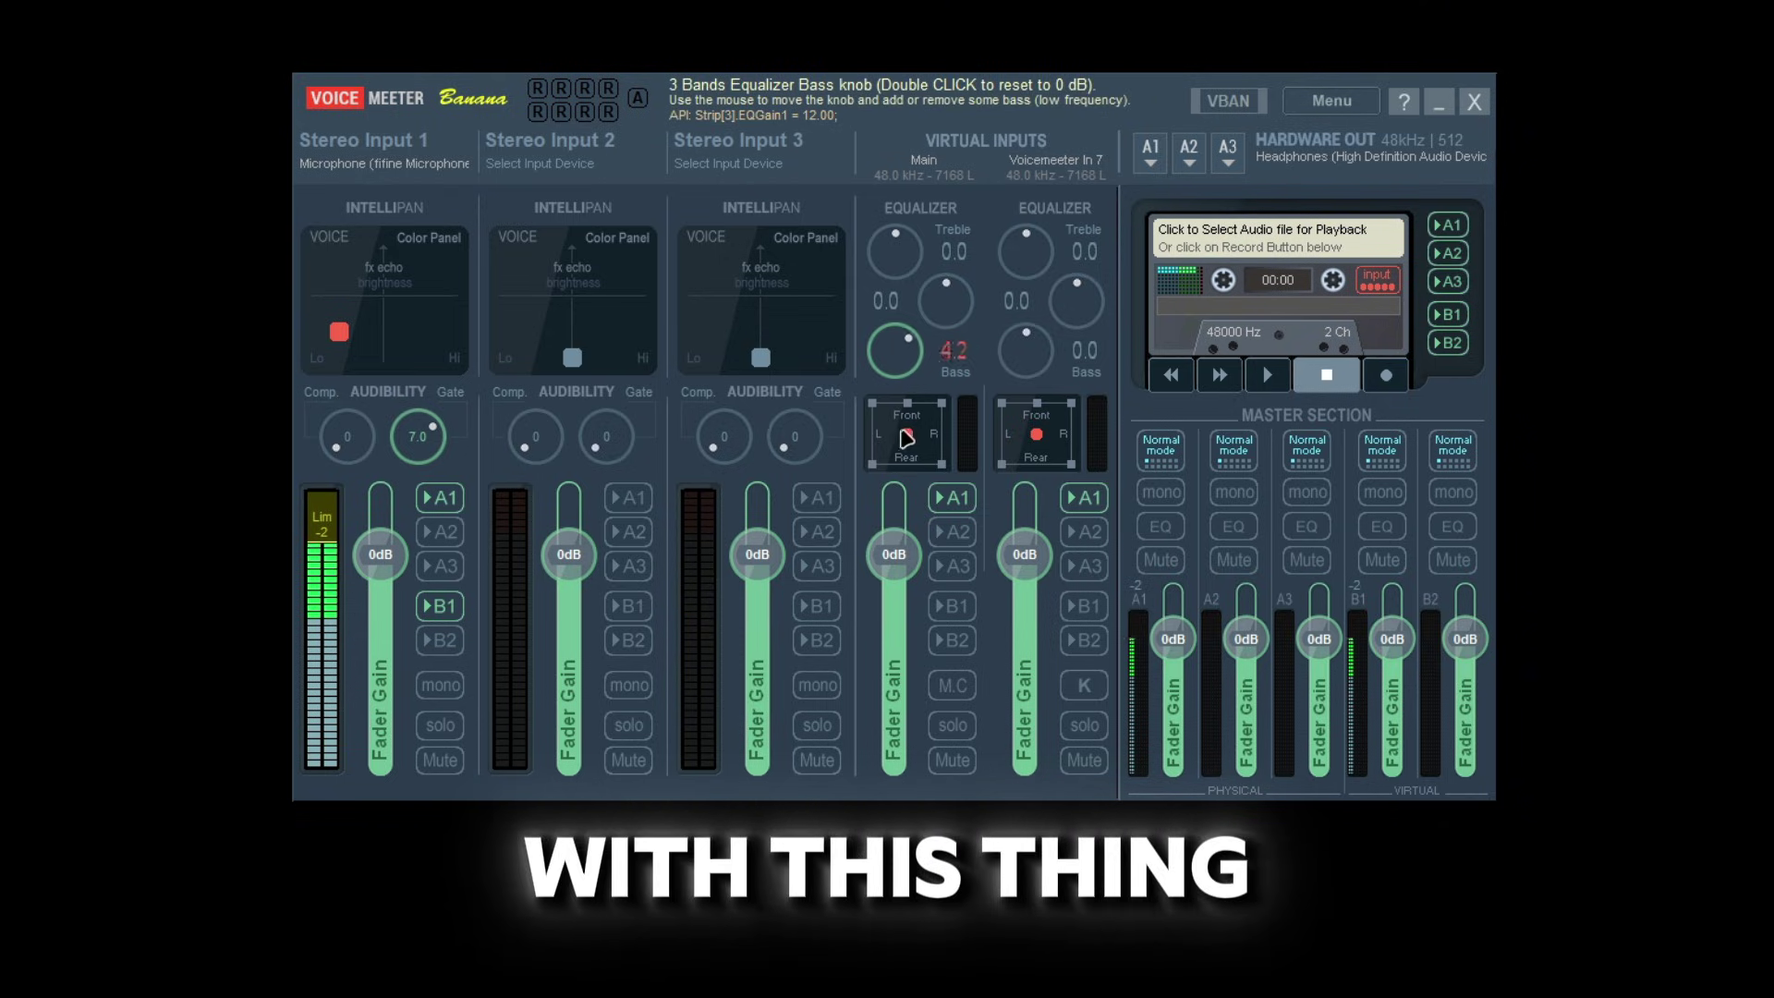
double_click(894, 354)
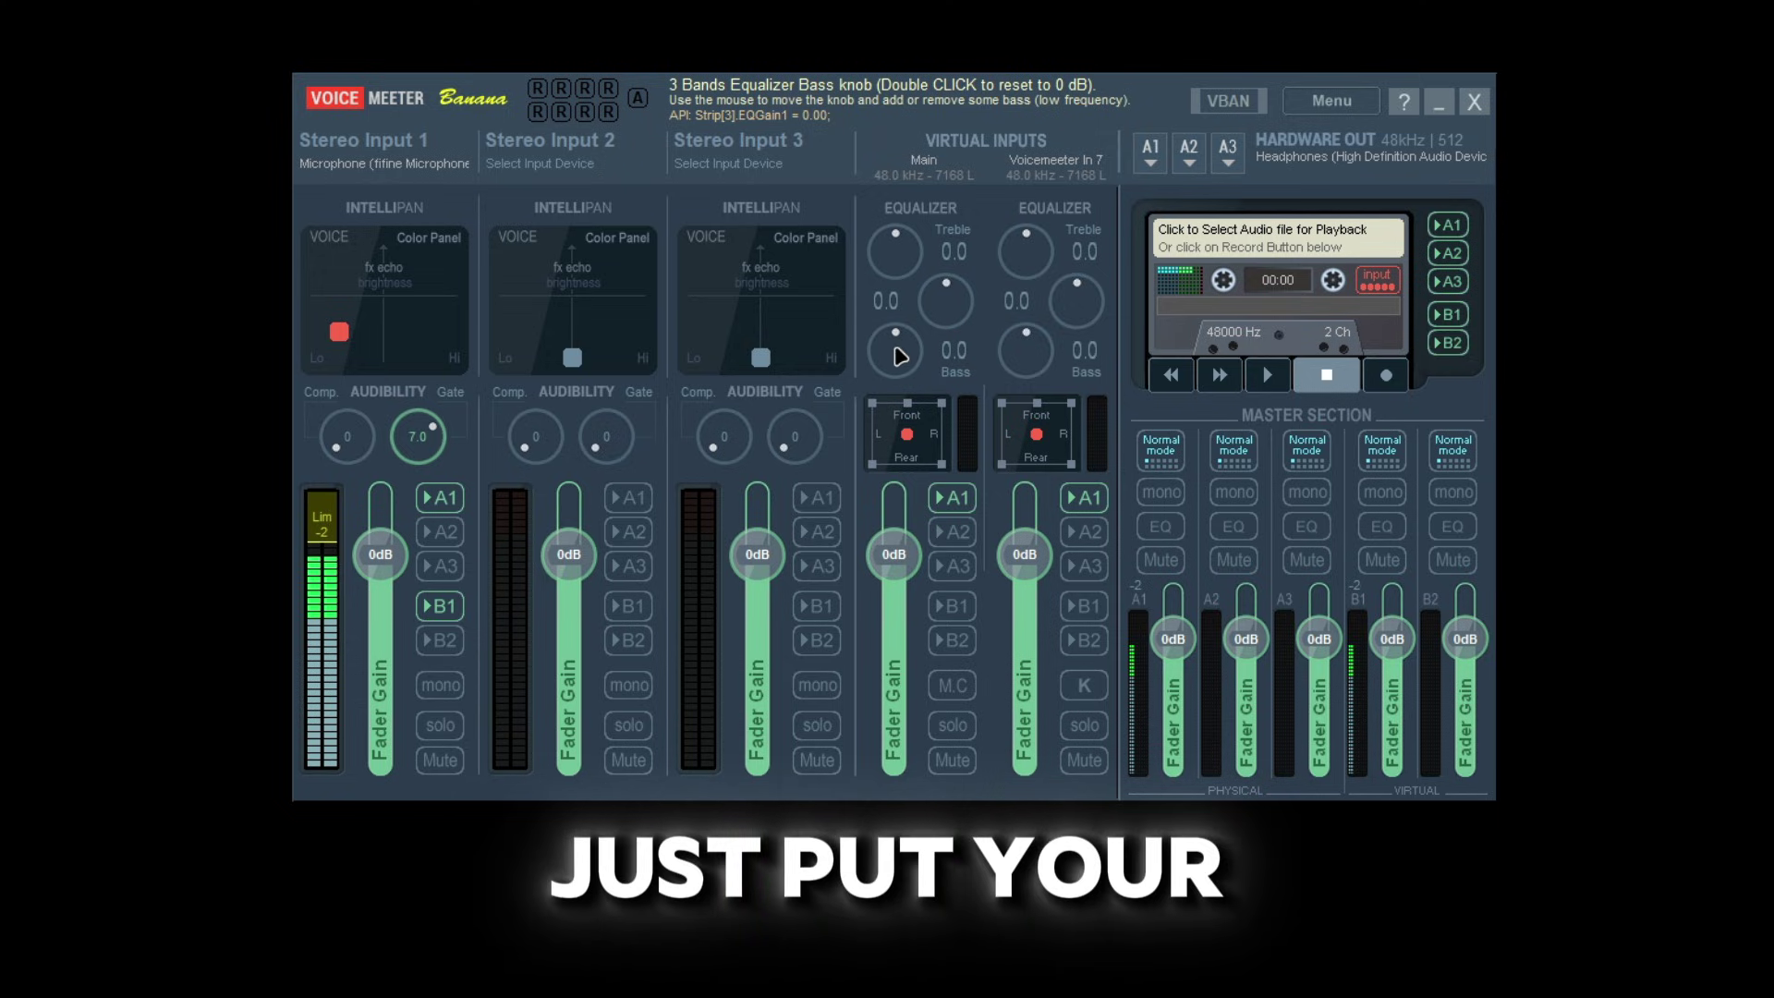
left_click_drag(901, 356, 903, 176)
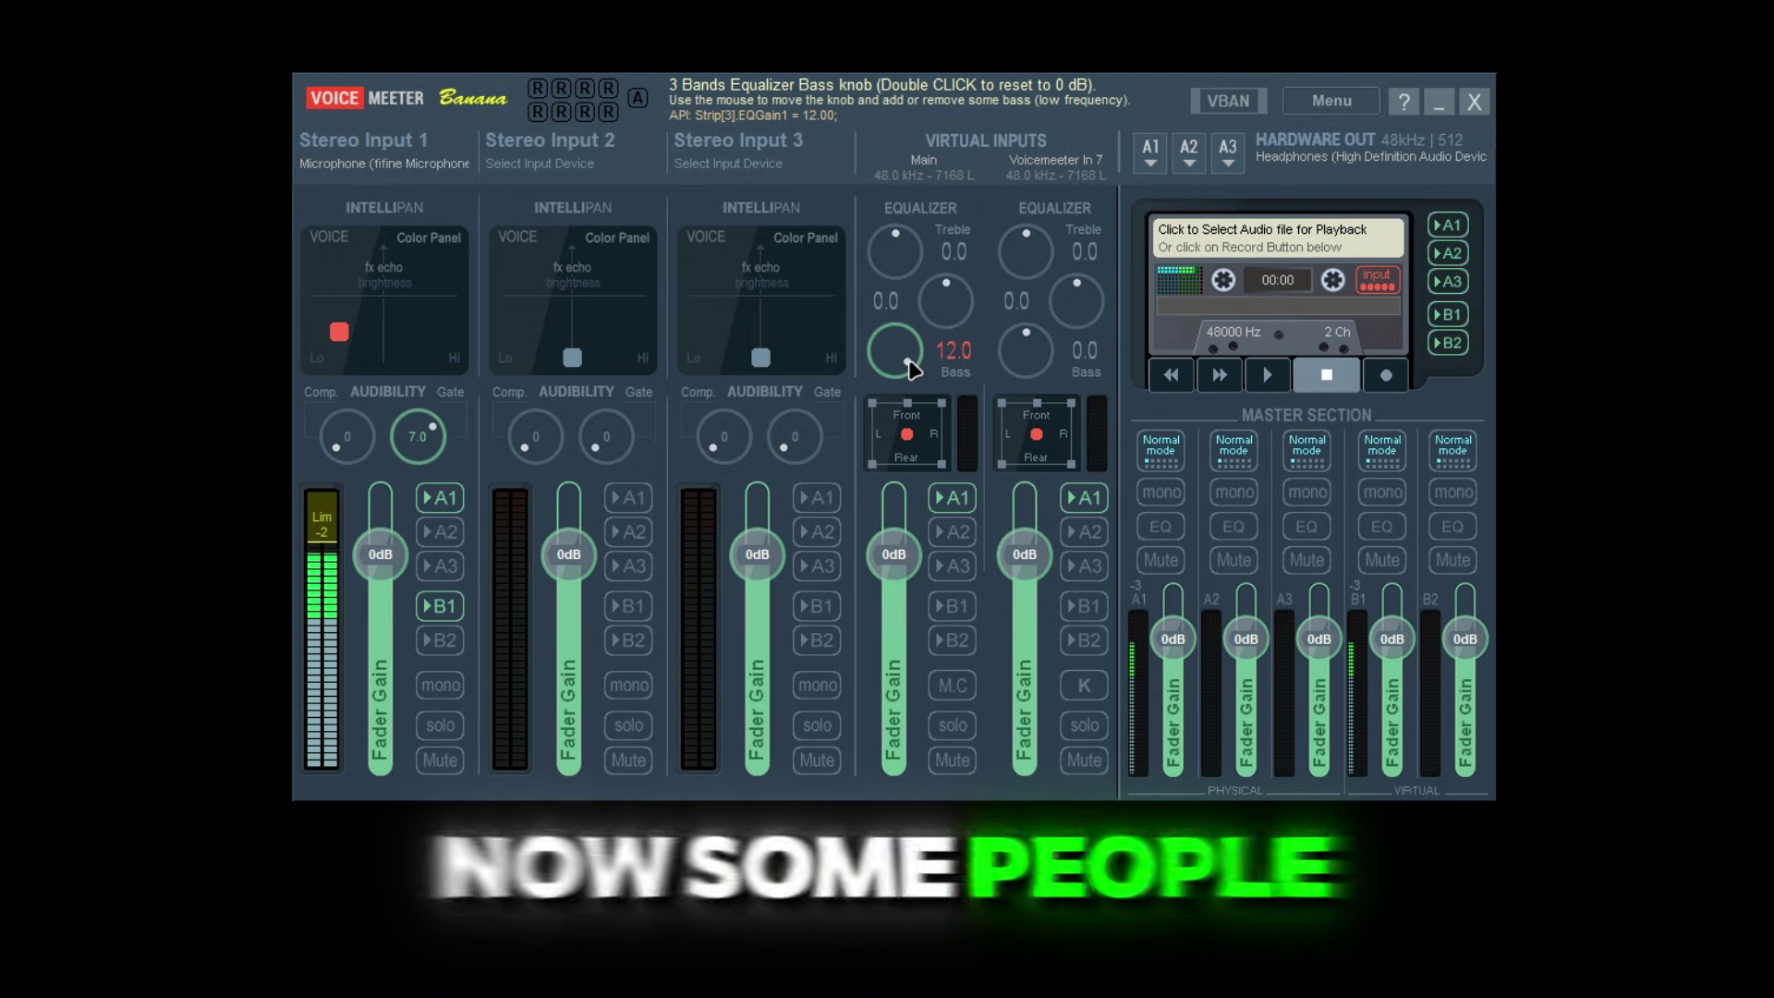
double_click(912, 369)
left_click_drag(905, 361, 929, 146)
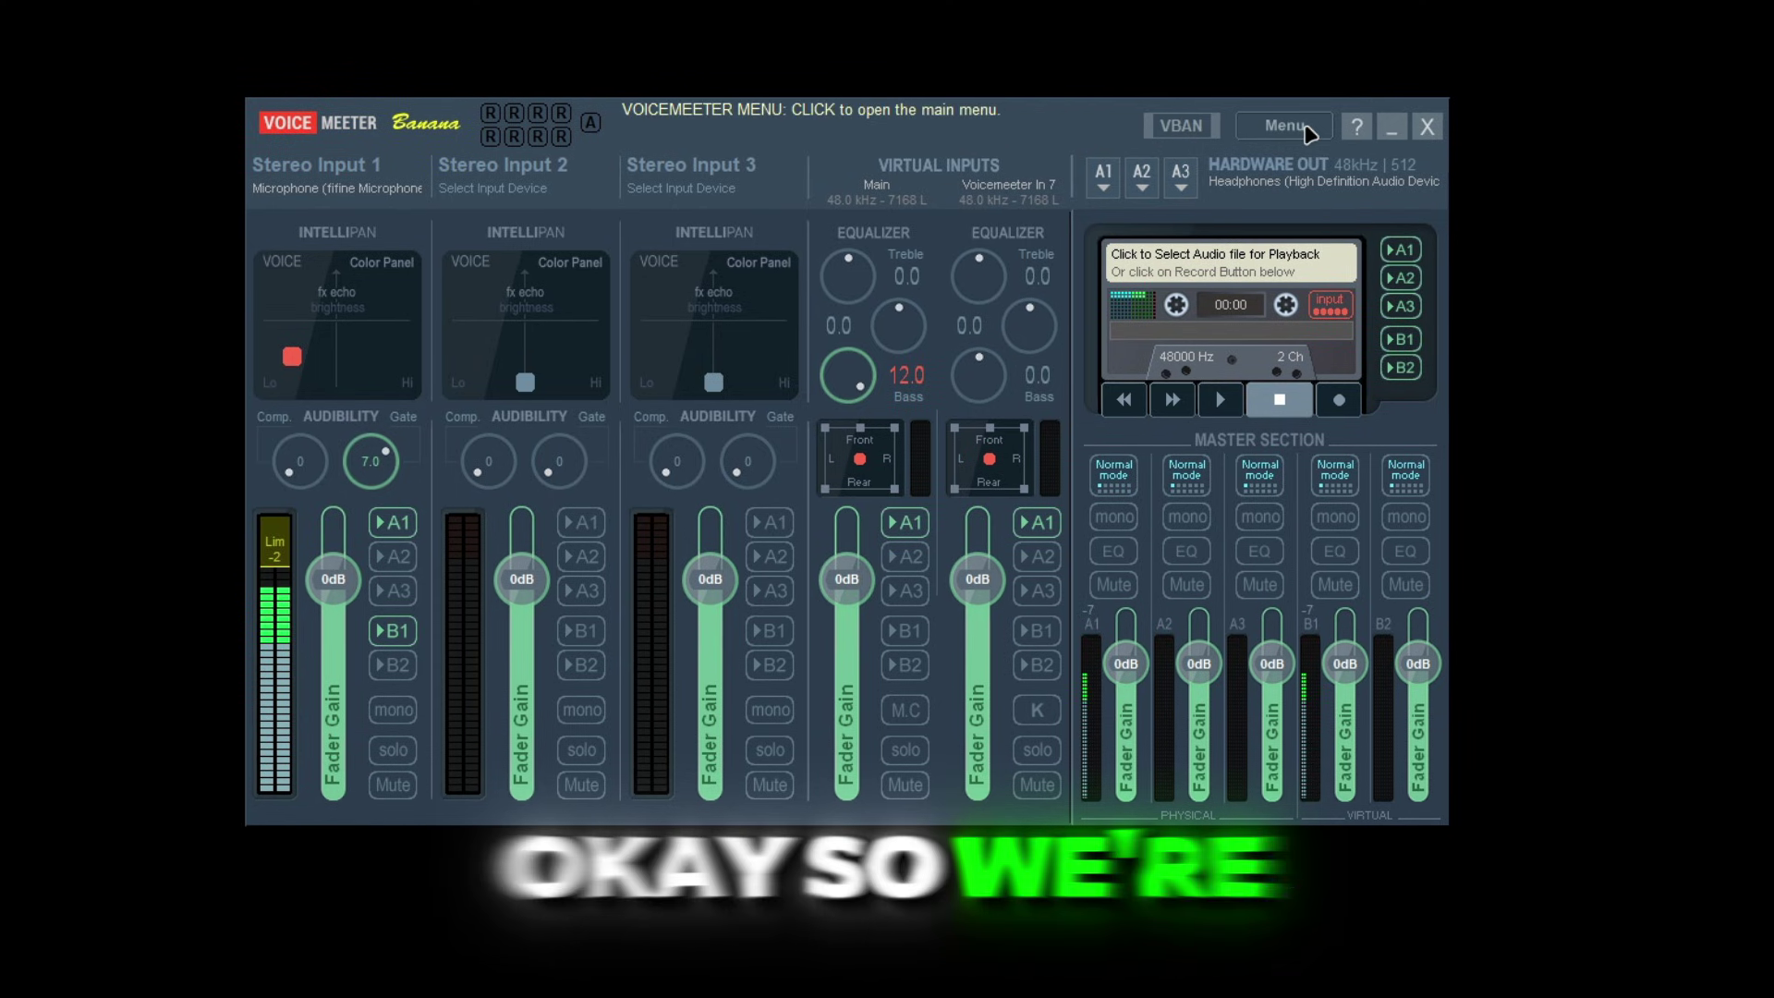
left_click(1287, 128)
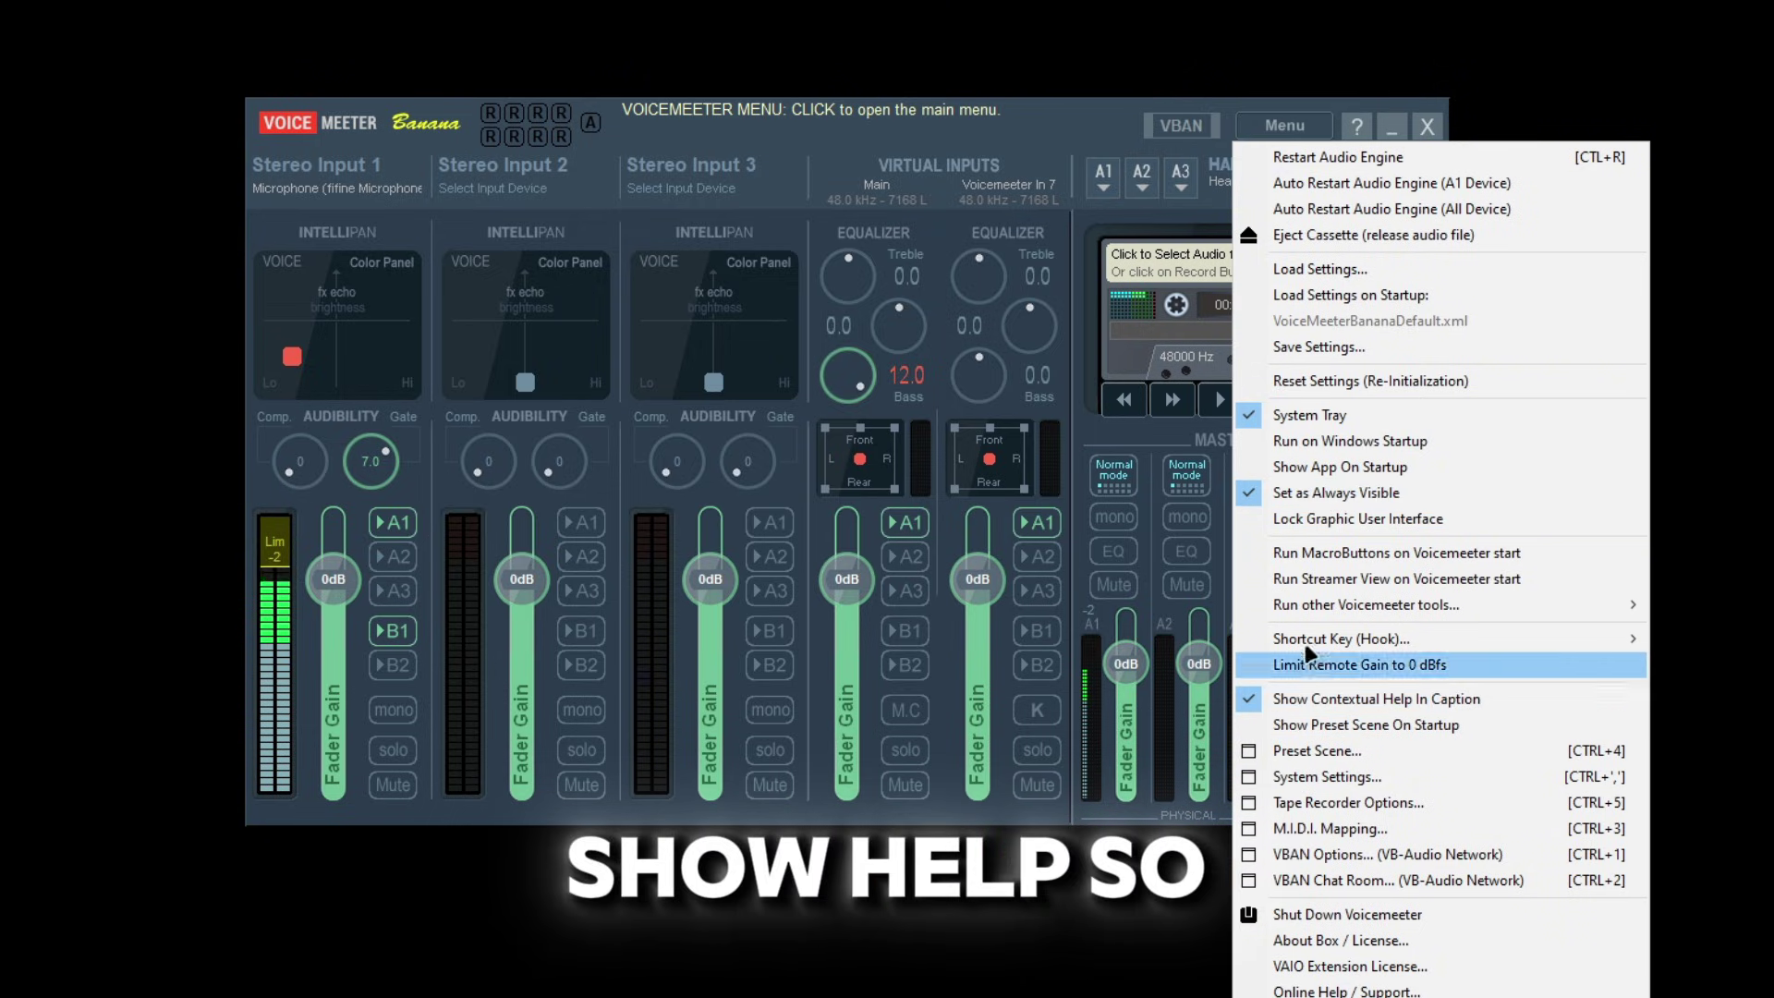
left_click(832, 138)
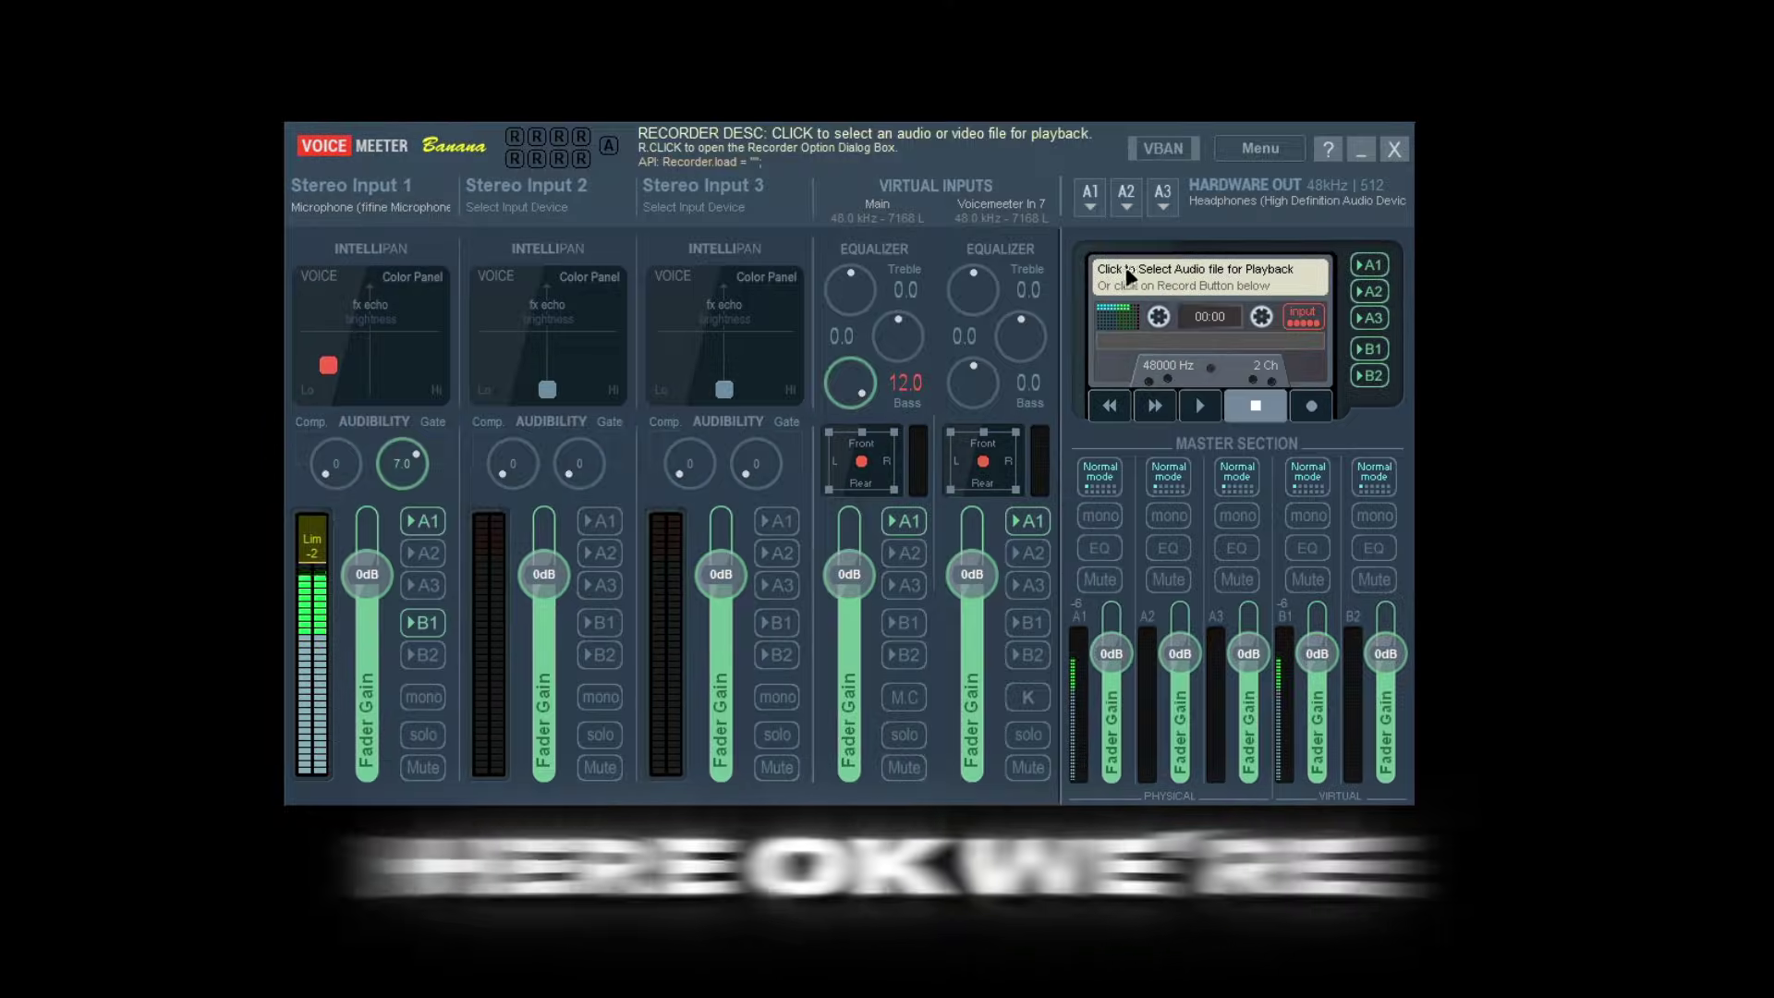
Step: Load the Chill Lofi Background Music MP3 into the tape recorder
left_click(1177, 285)
left_click_drag(767, 140, 802, 183)
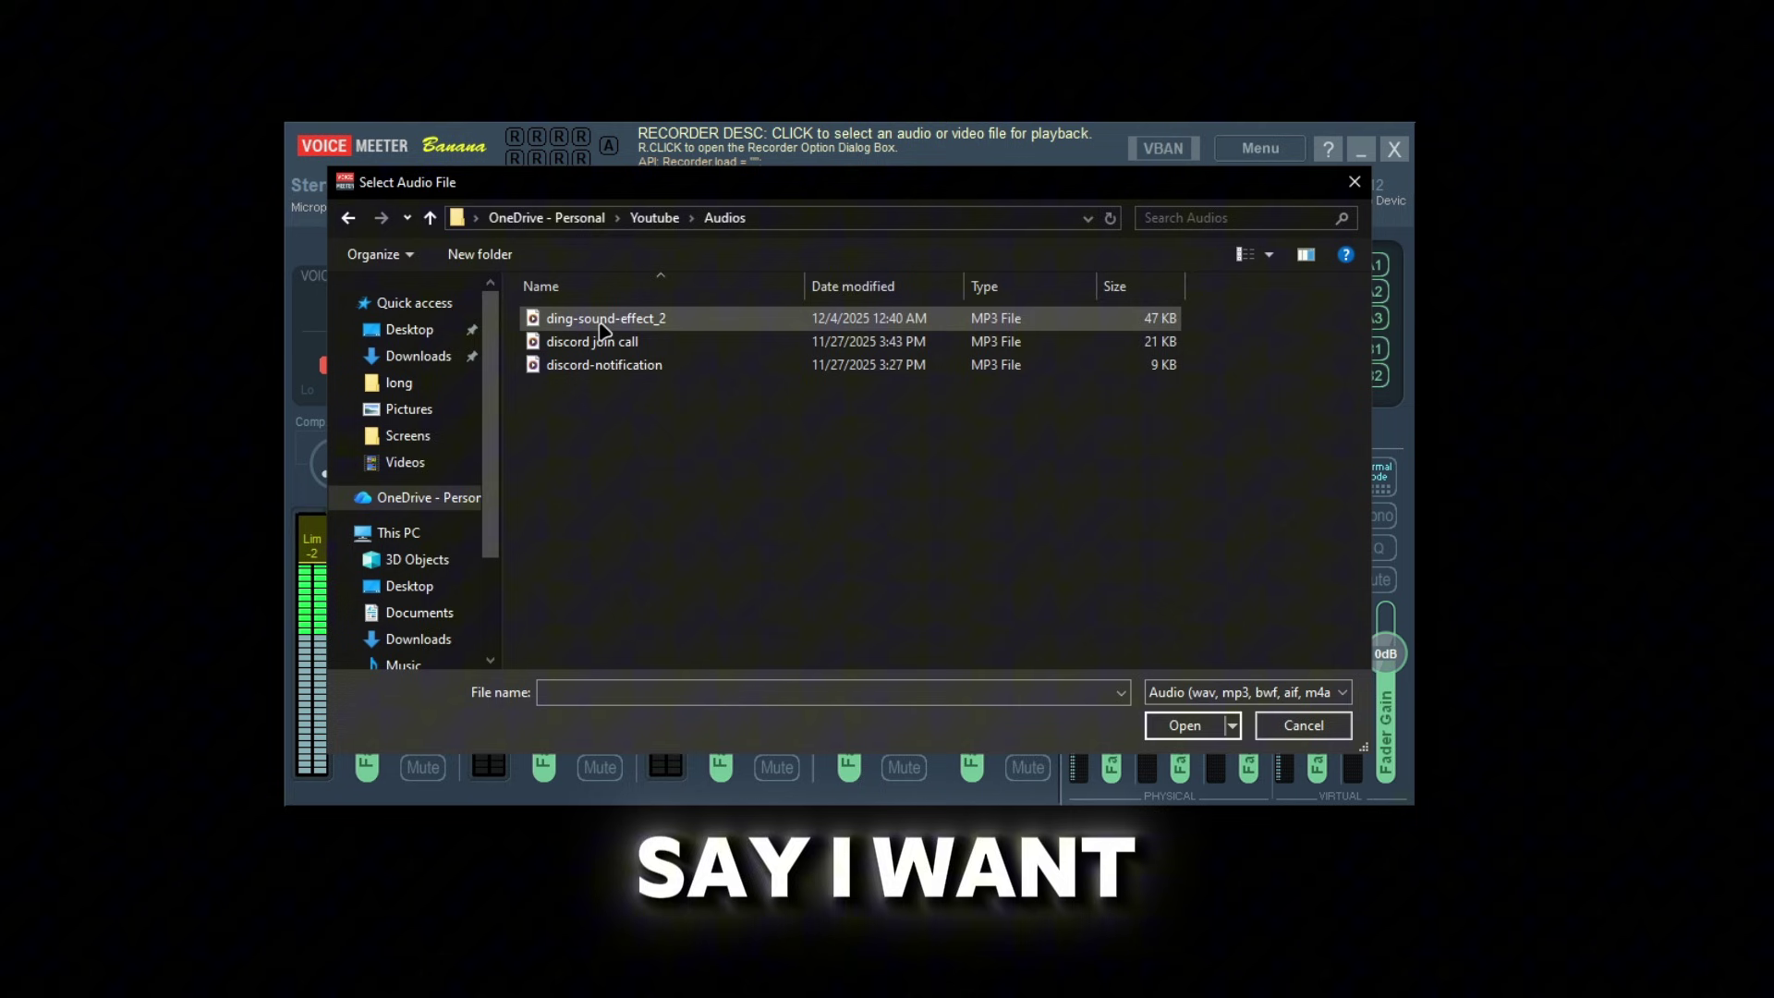
left_click(554, 318)
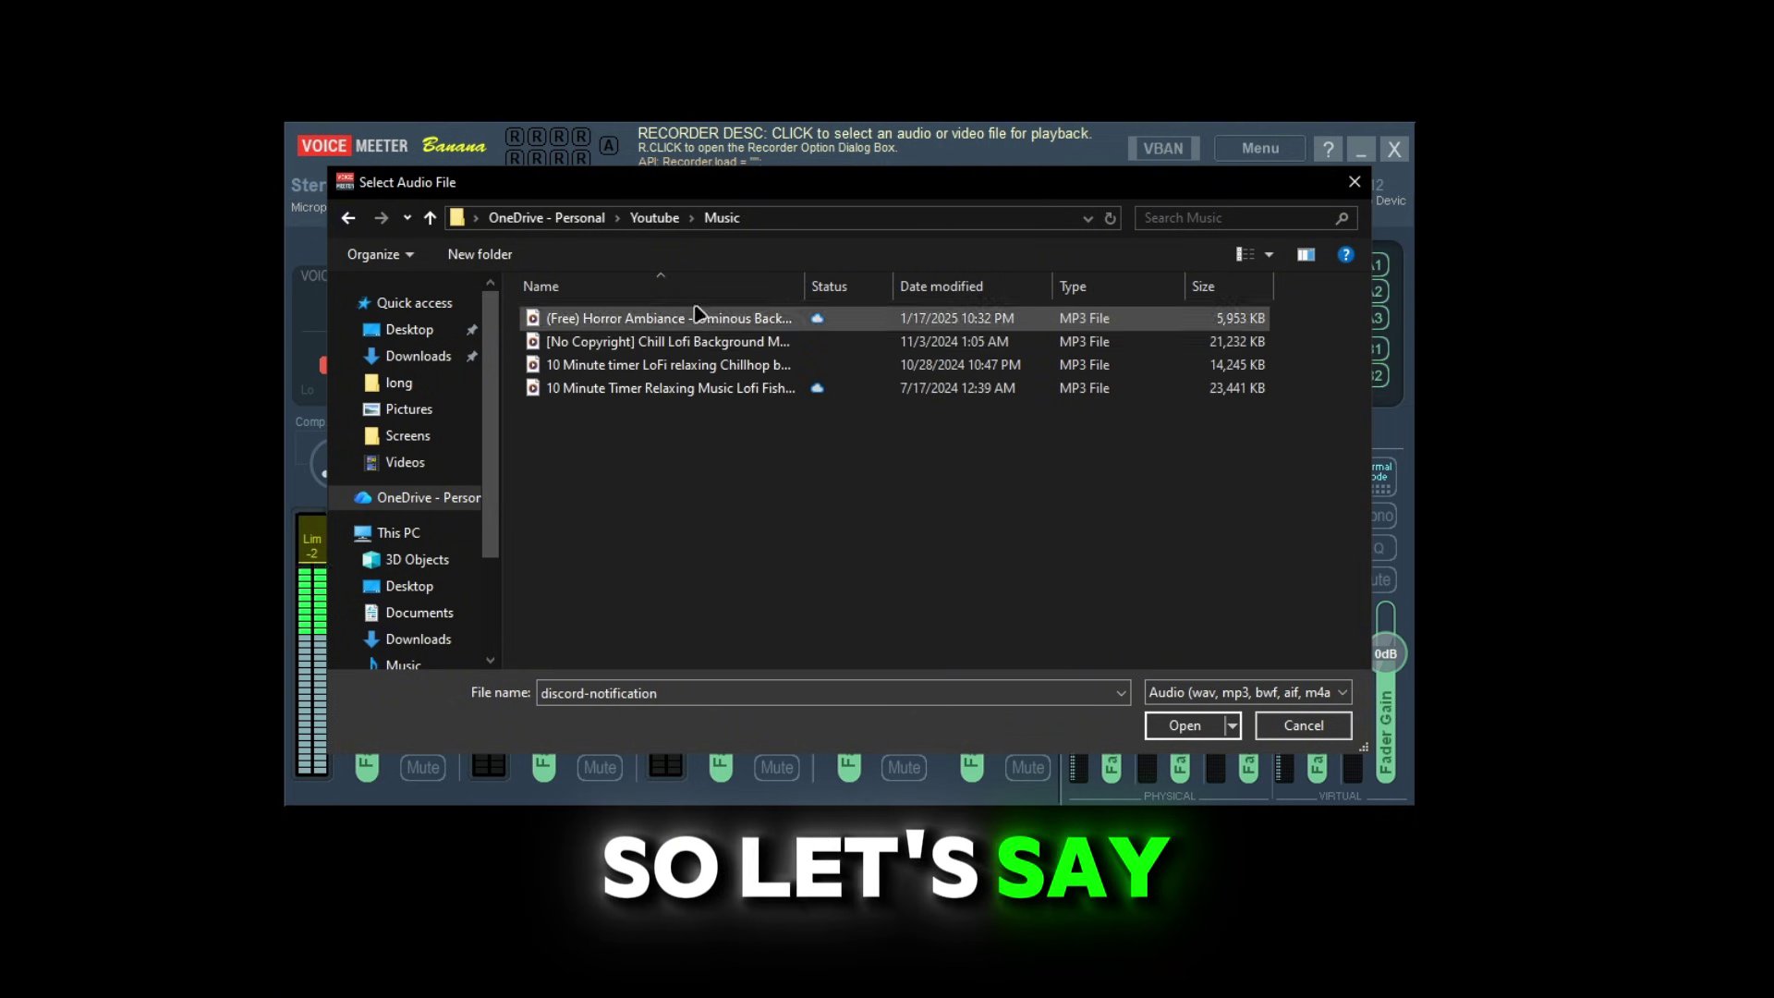
double_click(562, 342)
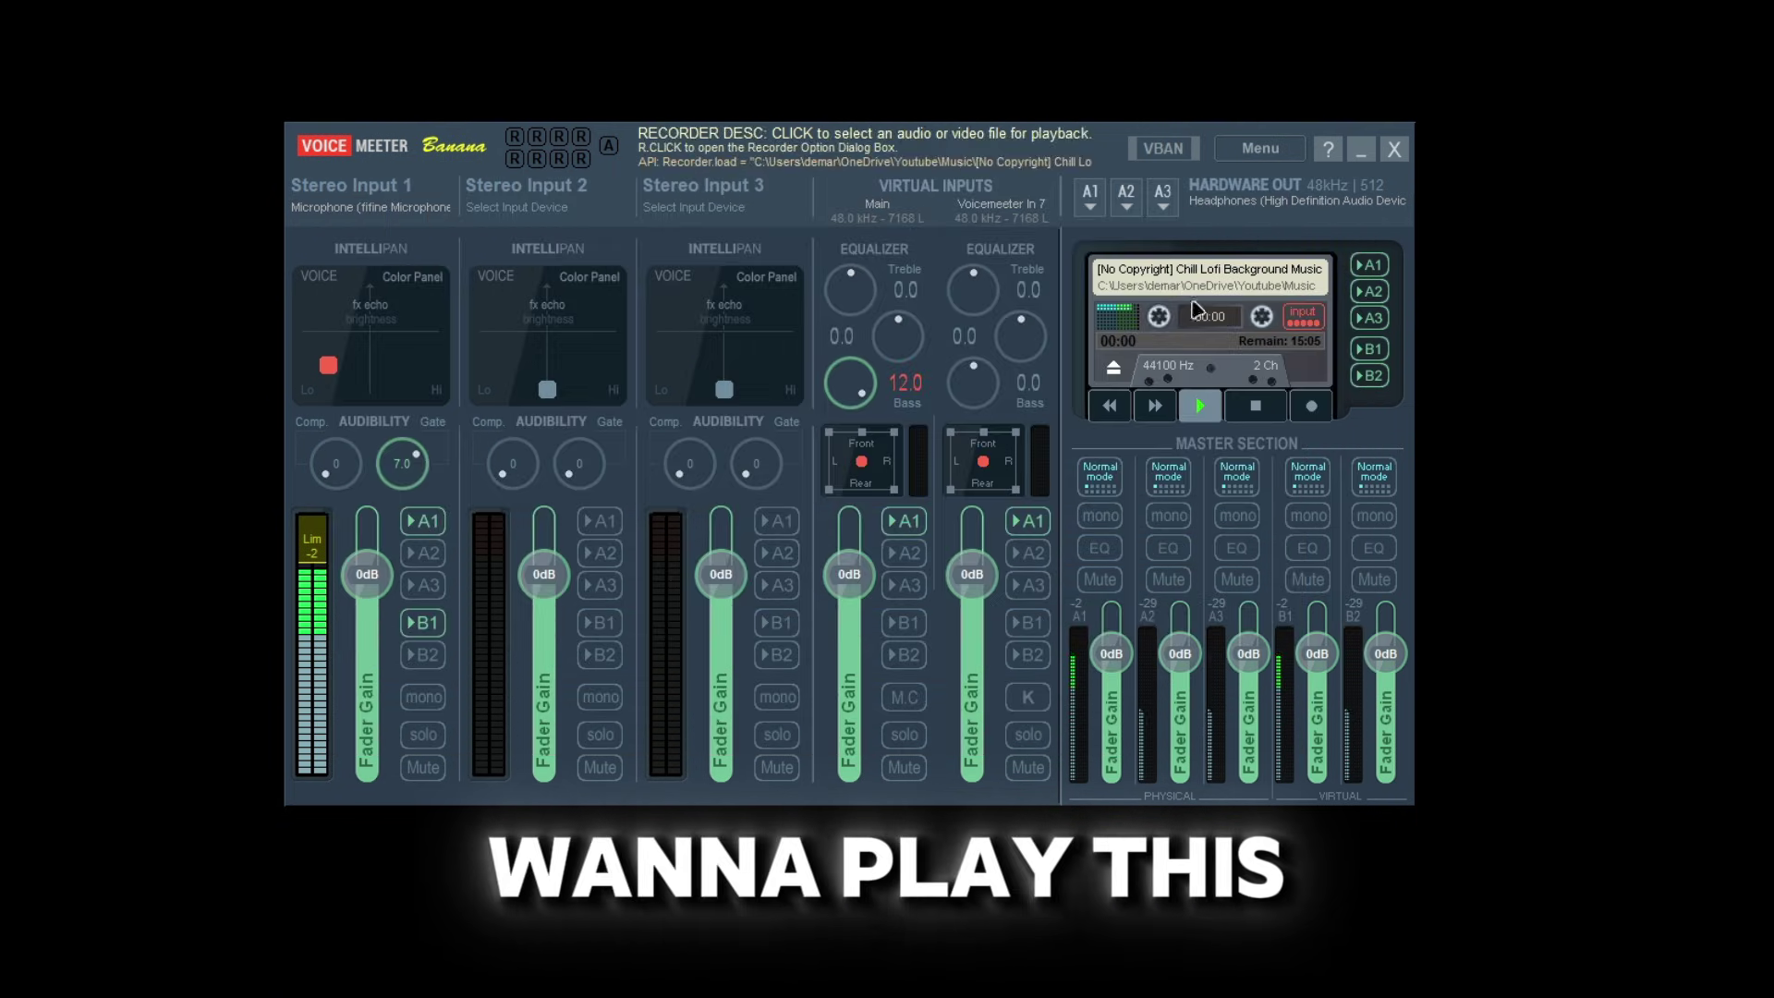
Step: Stop playback and turn off the recorder's A2, A3 and B2 outputs
left_click(1256, 407)
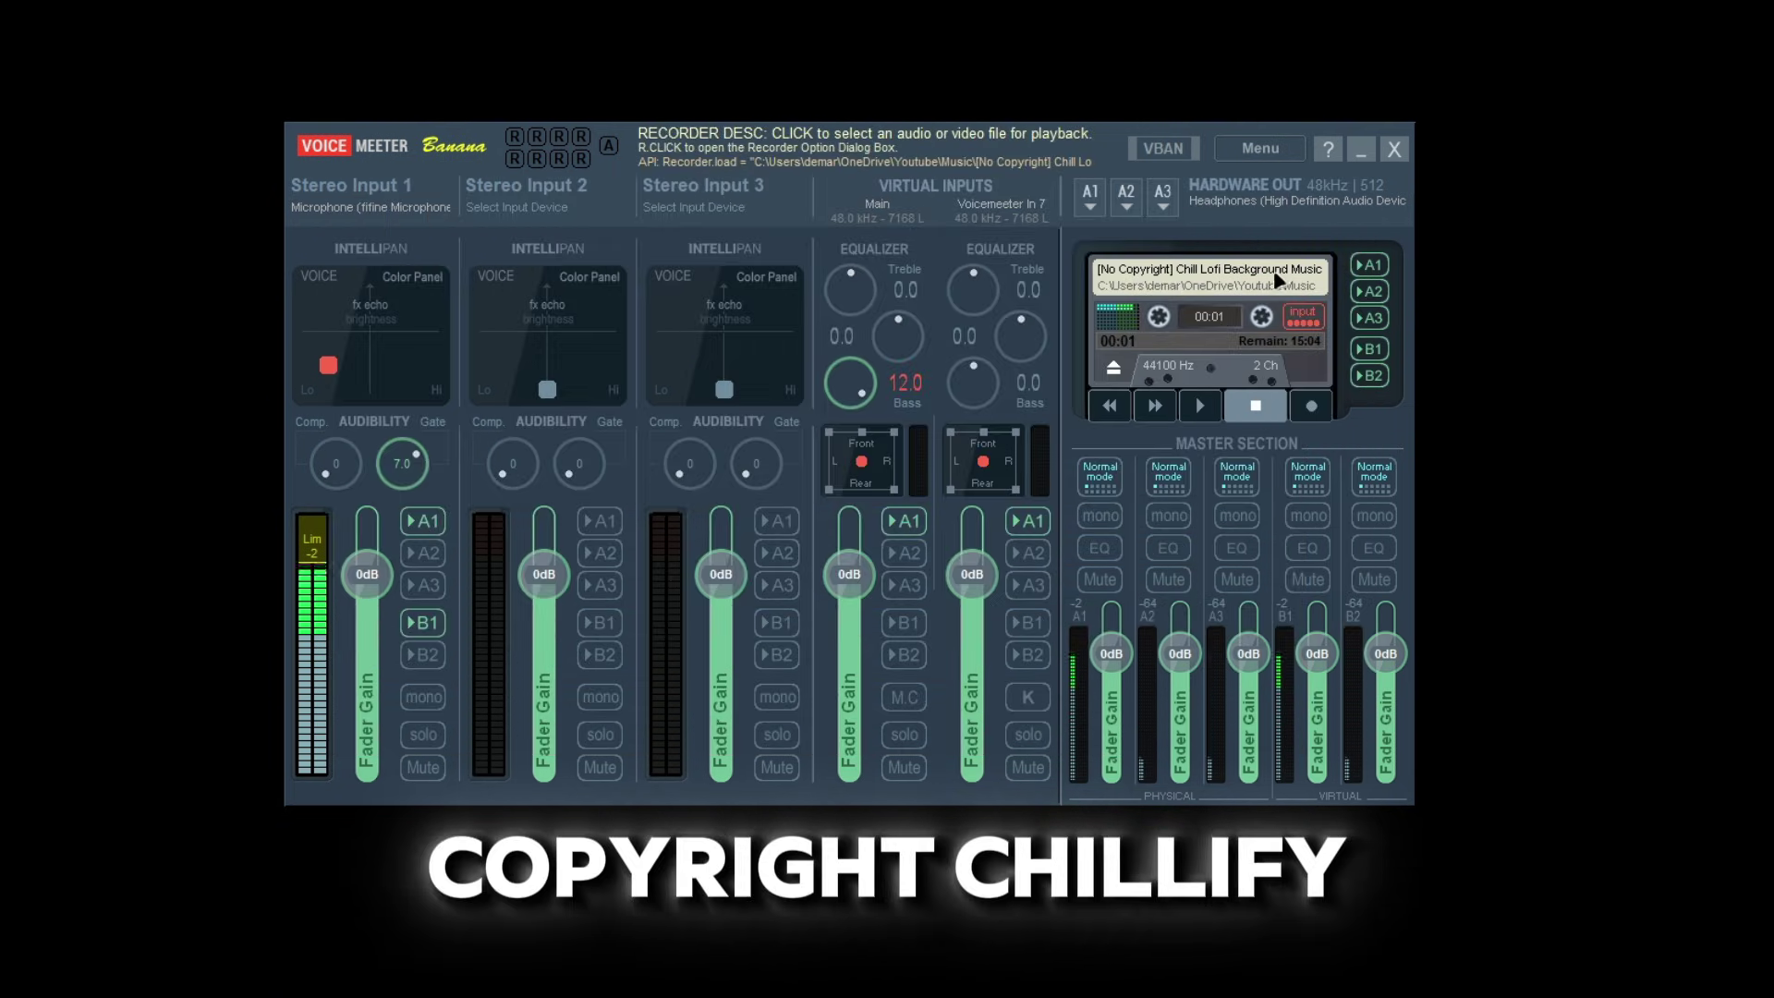
left_click(1371, 295)
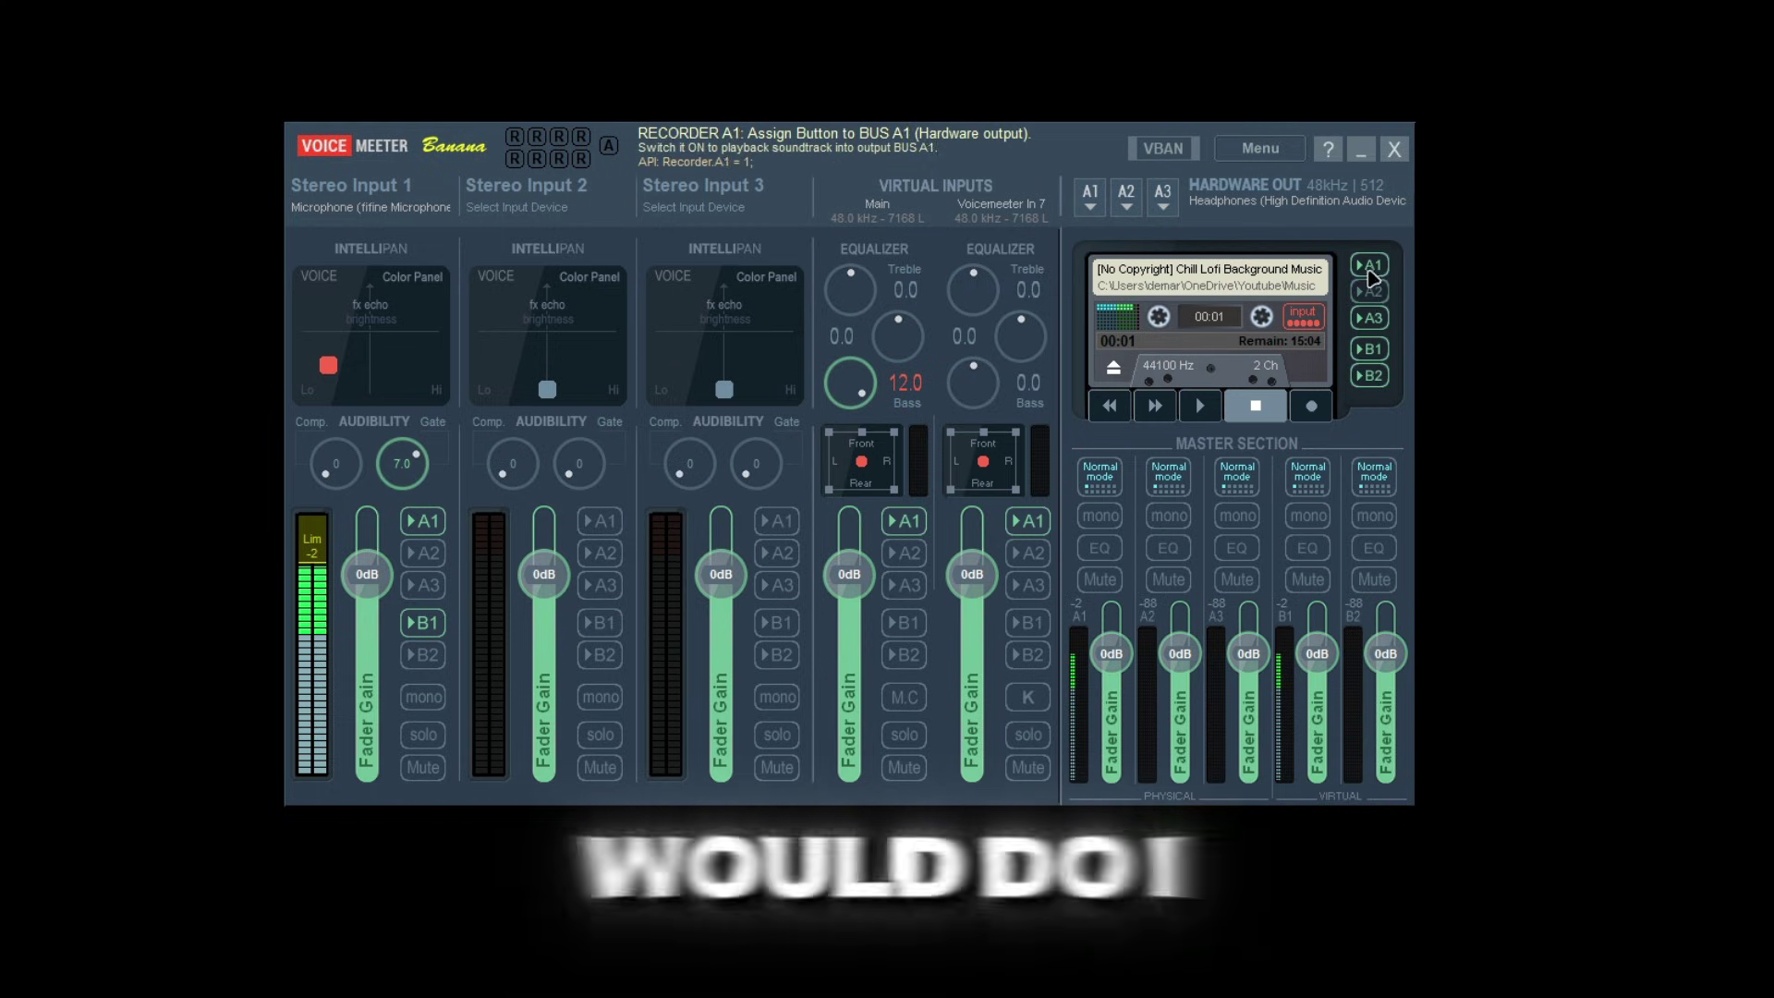
left_click(1371, 318)
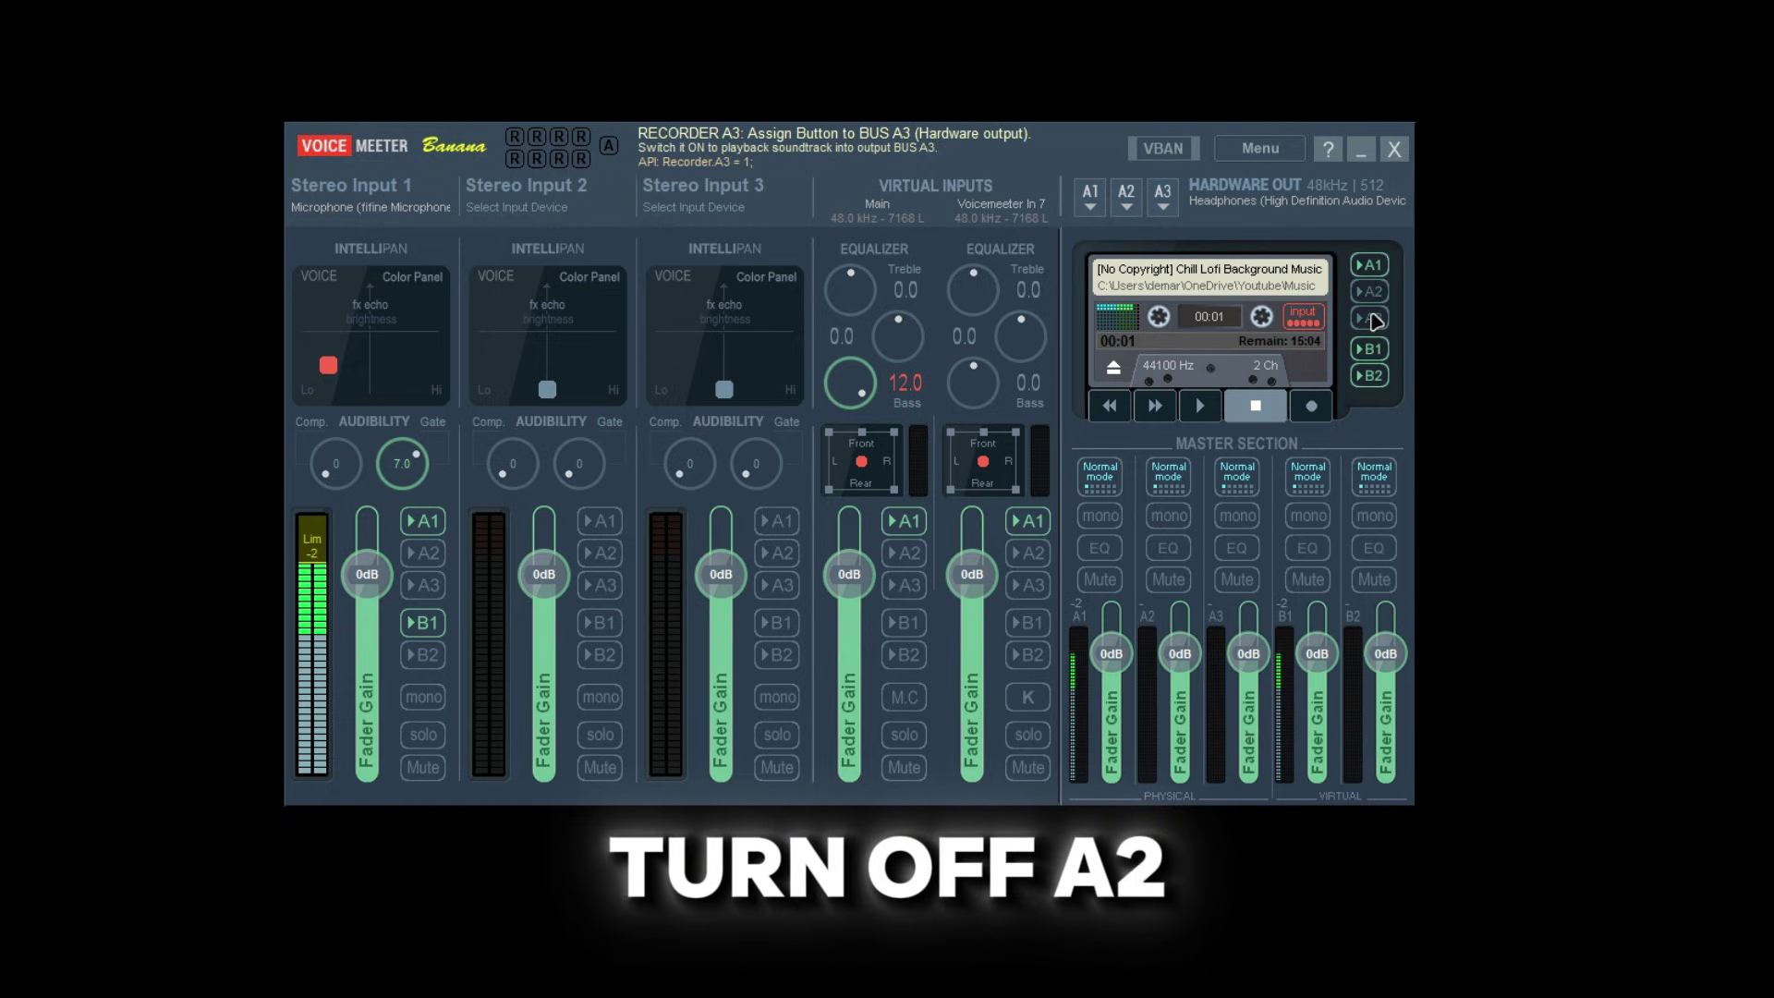
left_click(1373, 380)
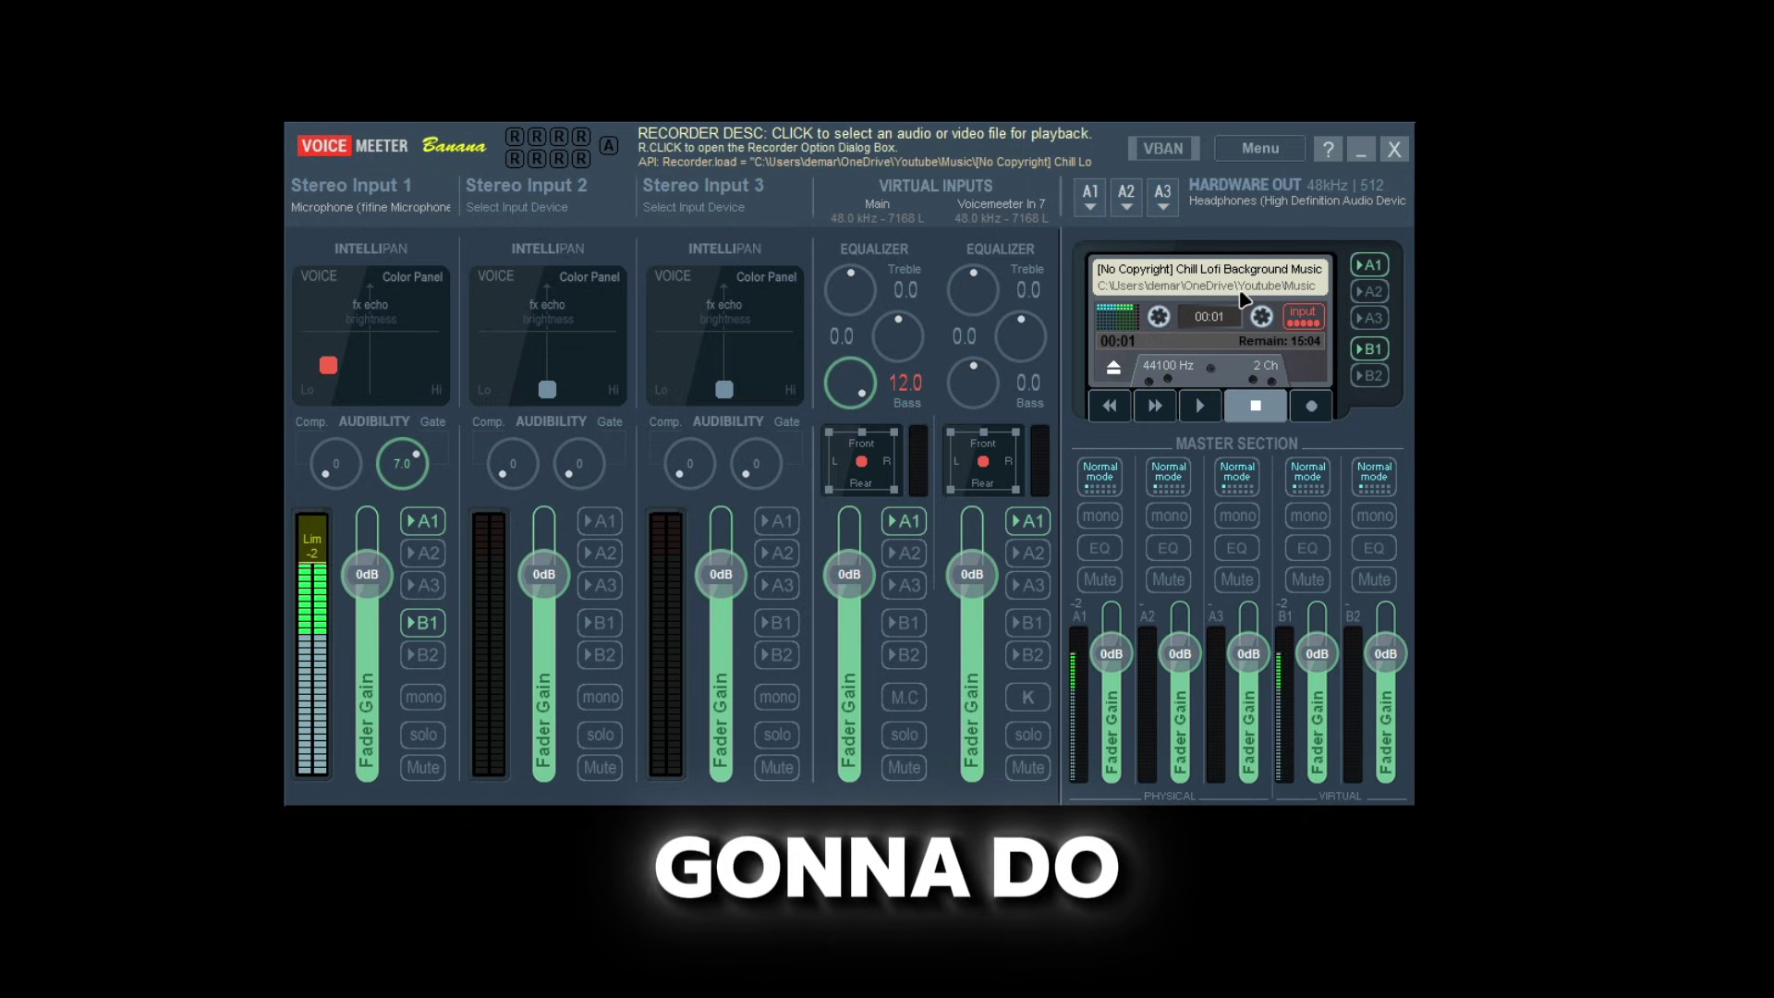
left_click(1261, 316)
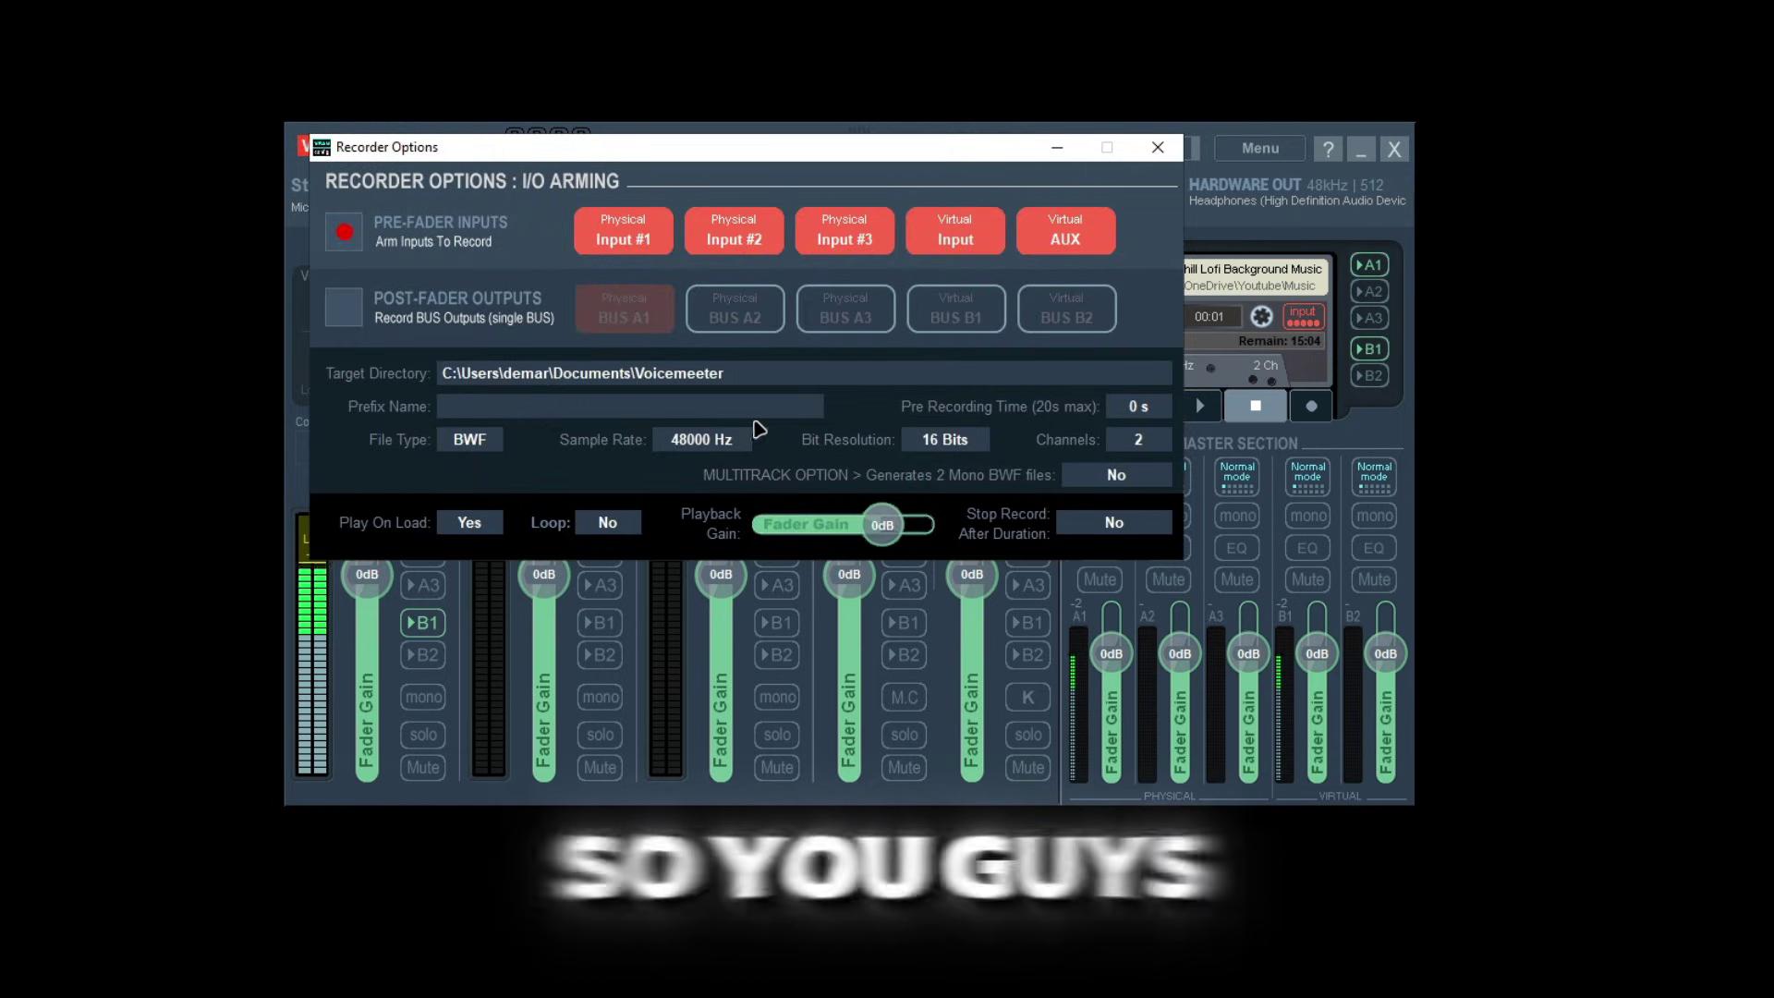
mouse_move(882, 529)
left_mouse_down()
mouse_move(803, 534)
mouse_move(913, 536)
left_mouse_up()
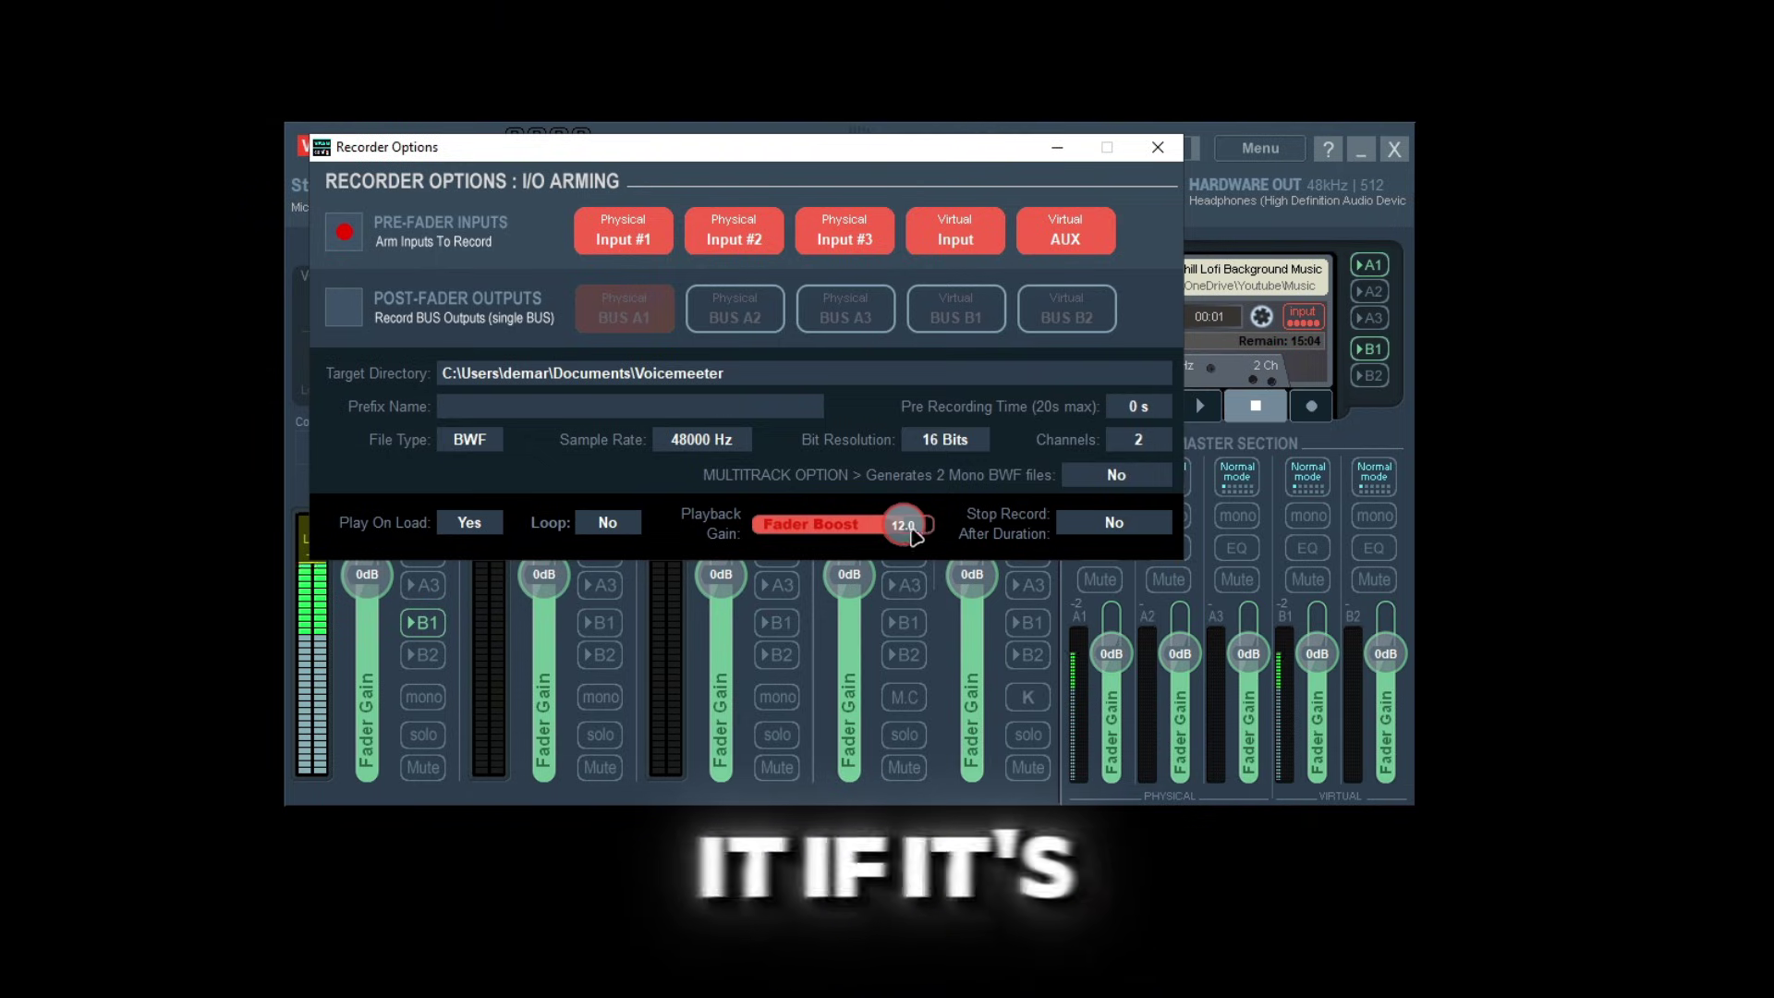
double_click(909, 532)
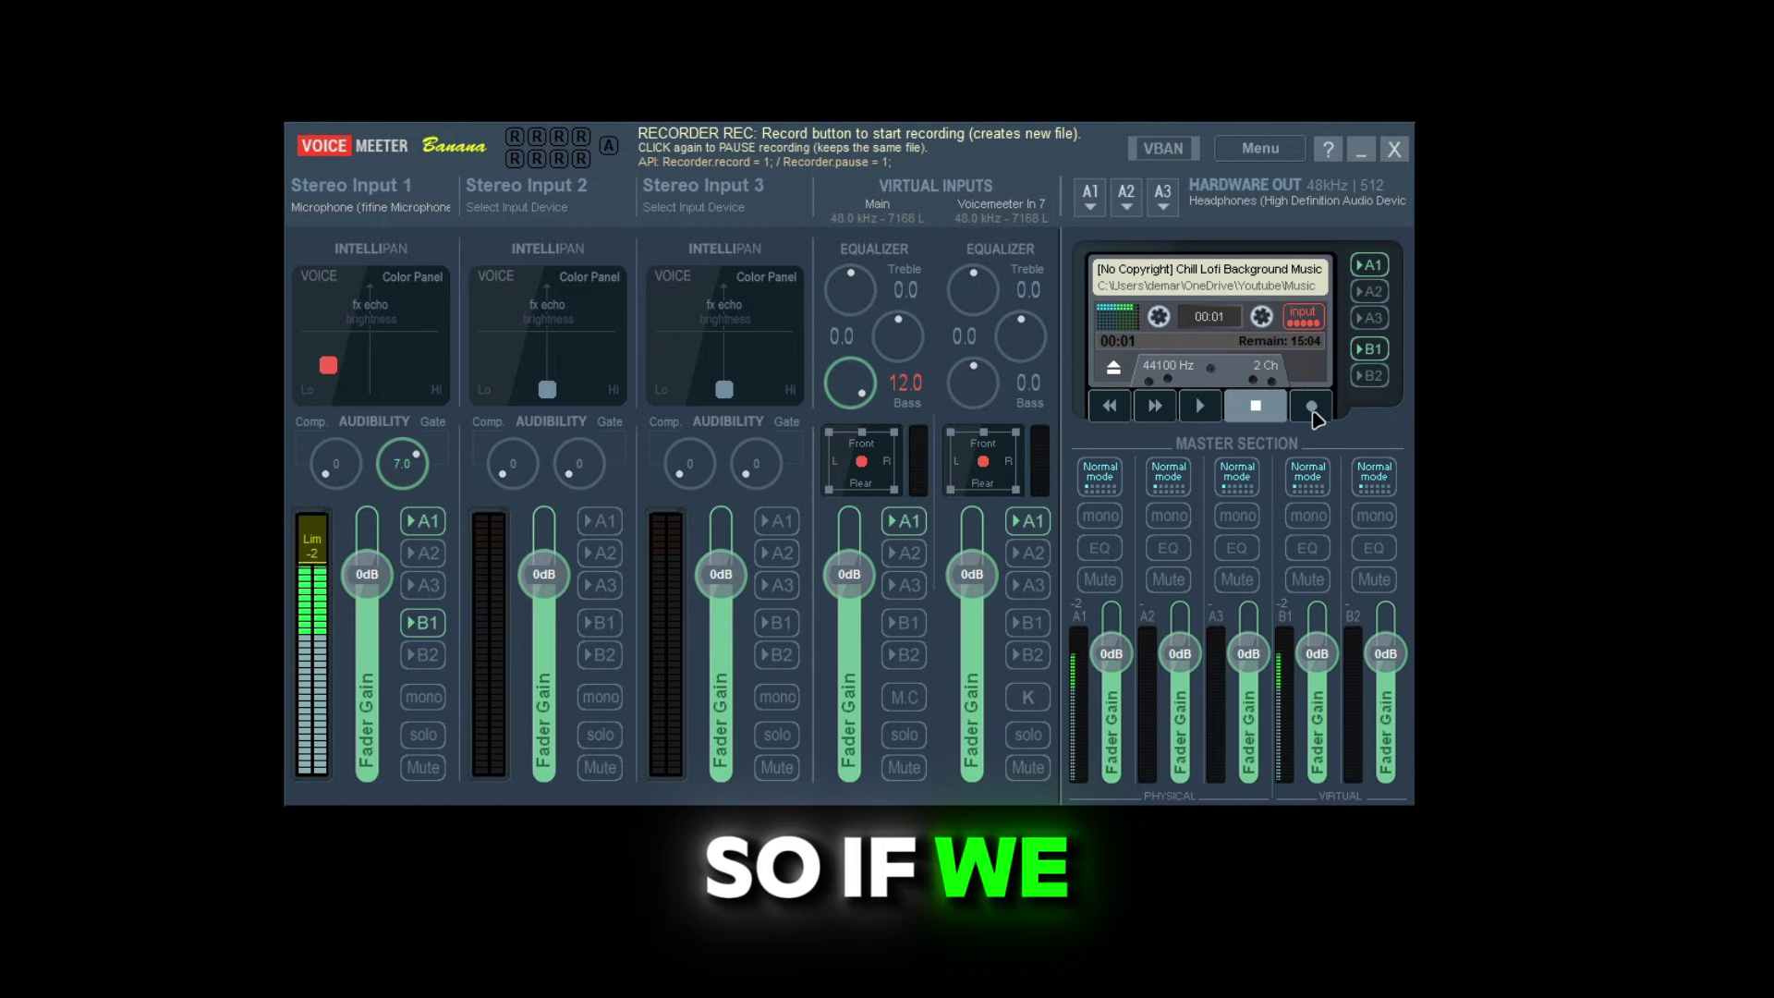
Step: Record a short clip, play it back twice, and turn off B1 so playback reaches only A1
left_click(1311, 408)
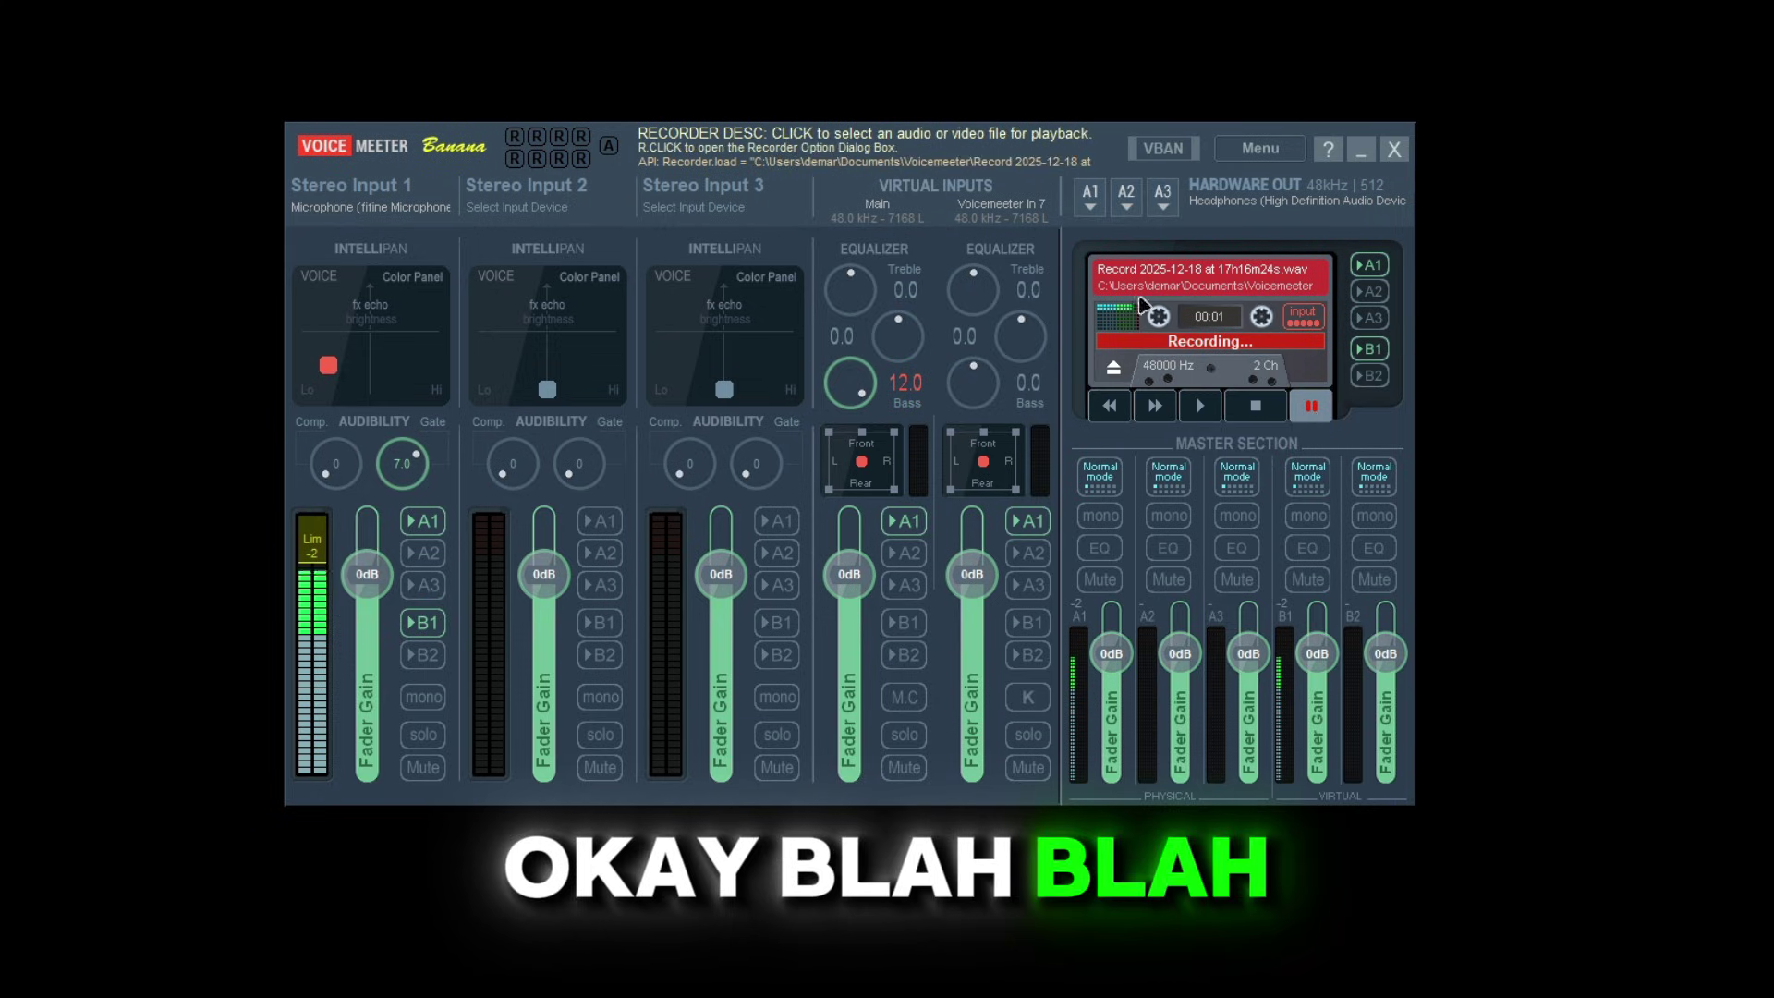
left_click(1254, 405)
left_click(1199, 405)
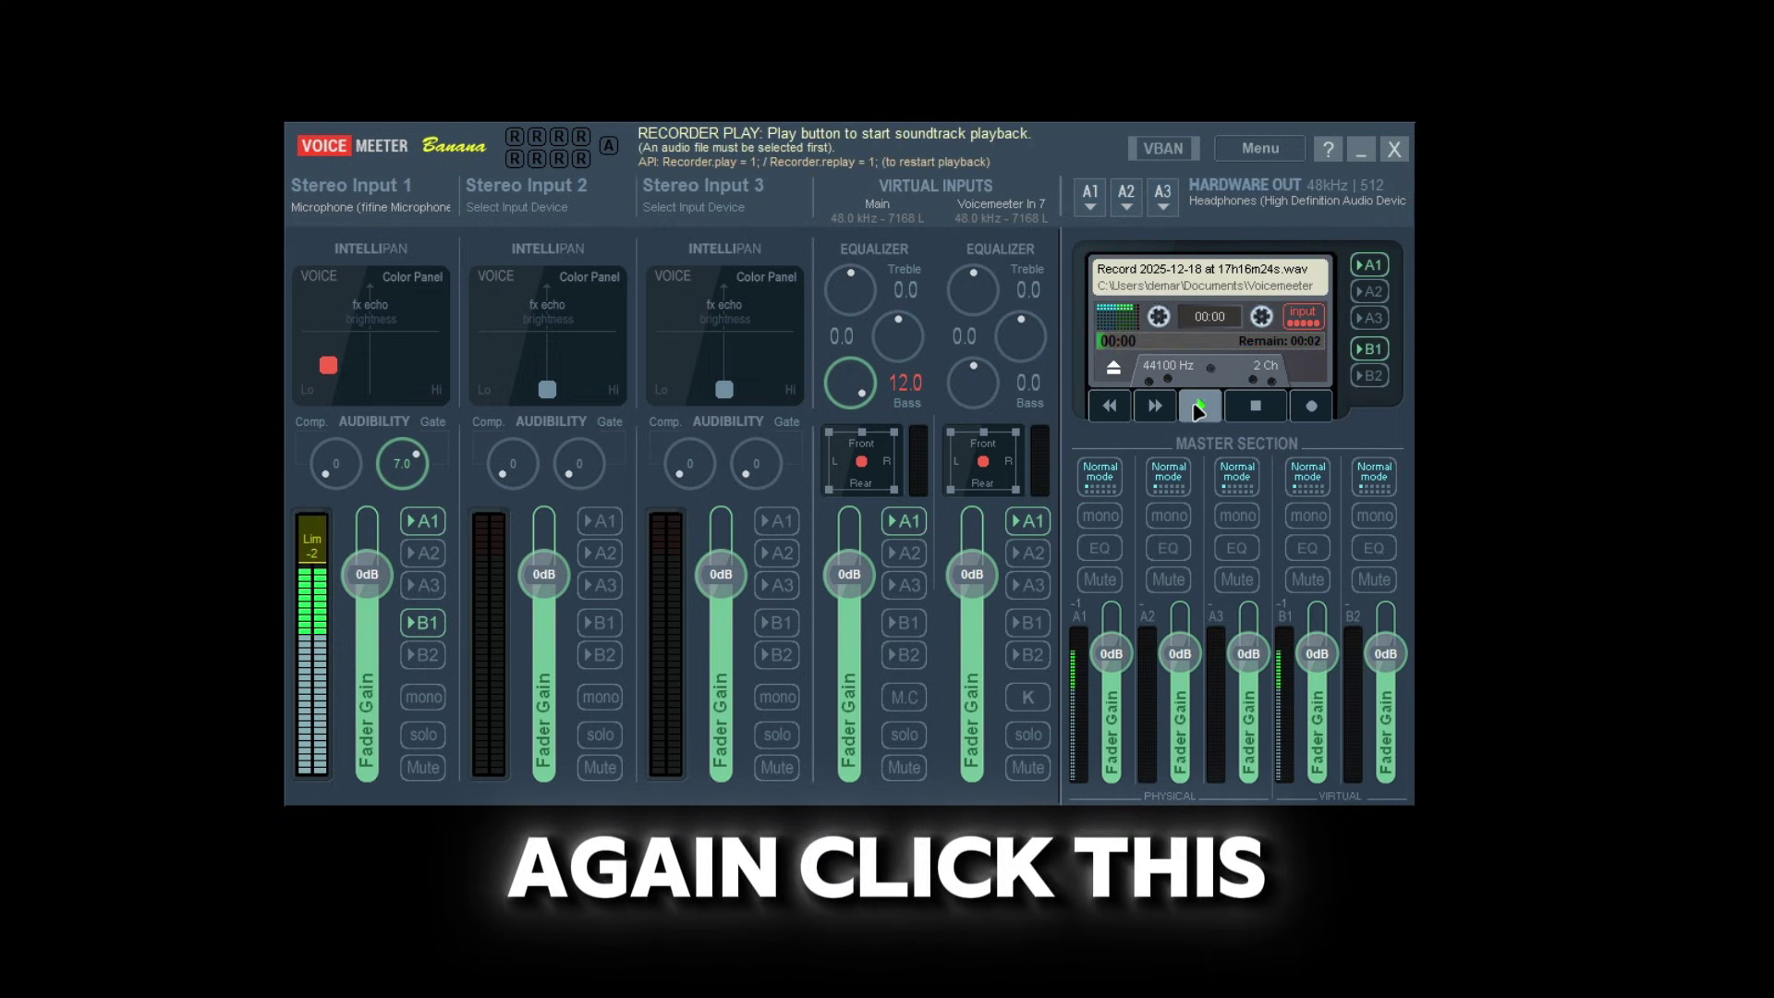
left_click(1255, 404)
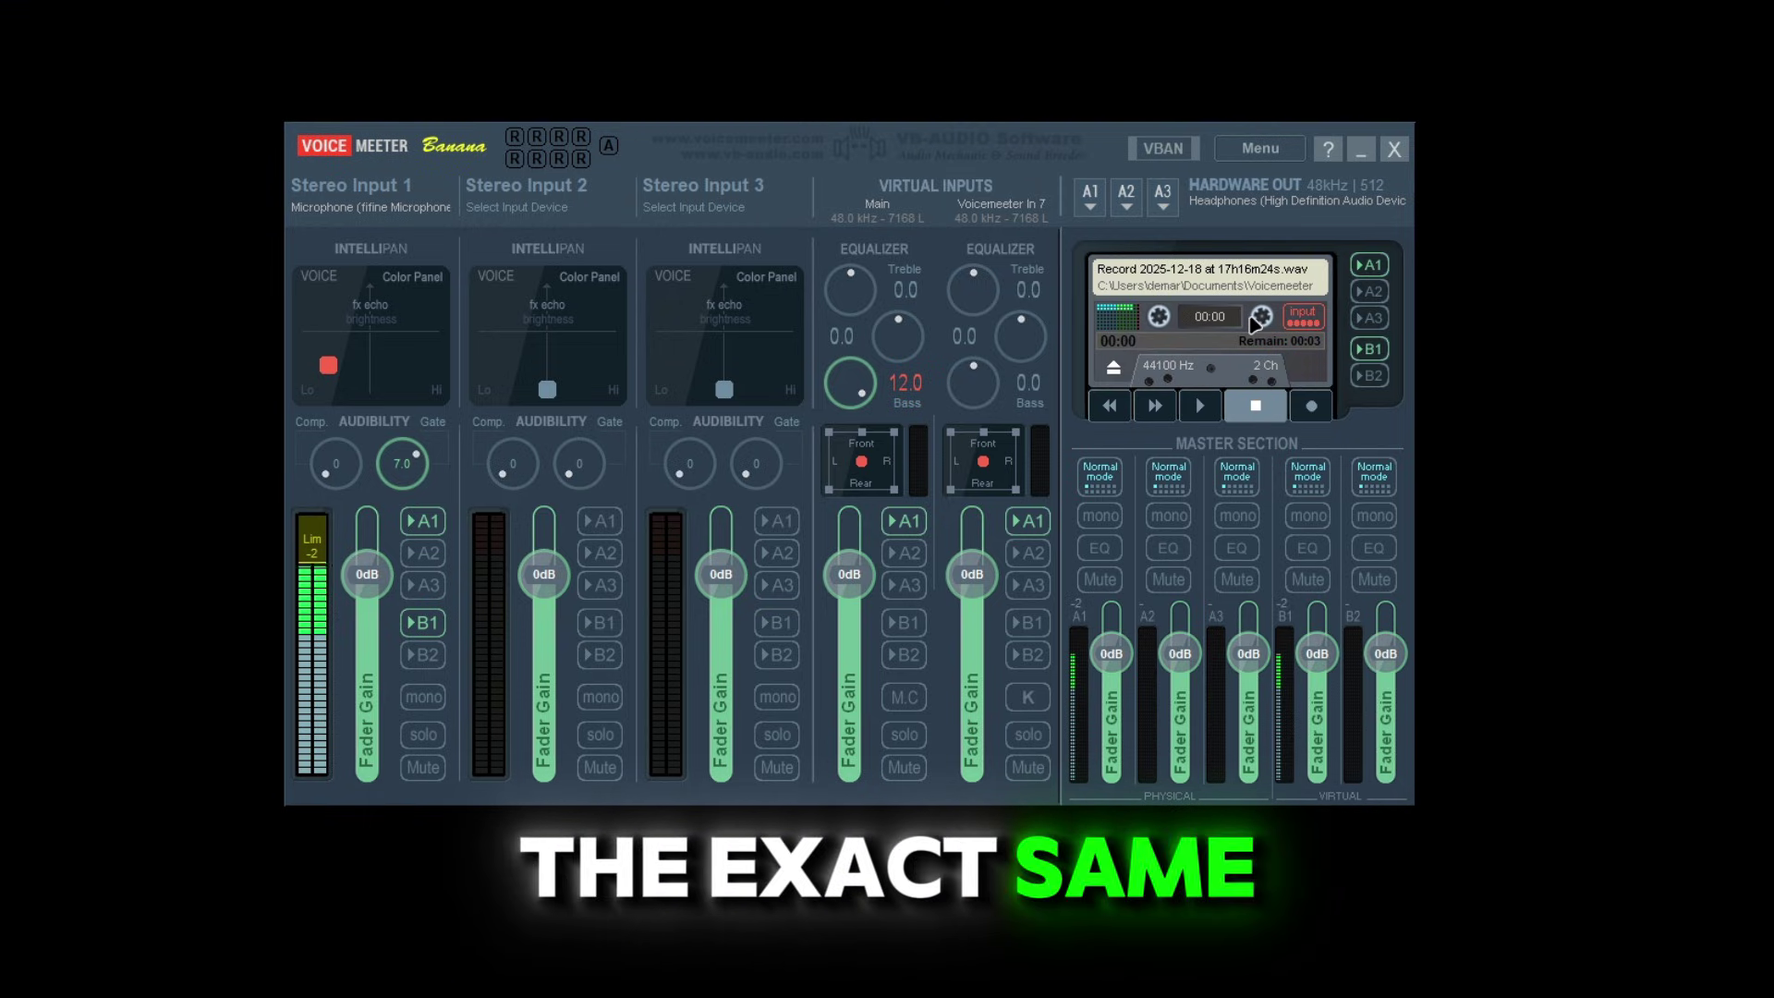
left_click(1199, 404)
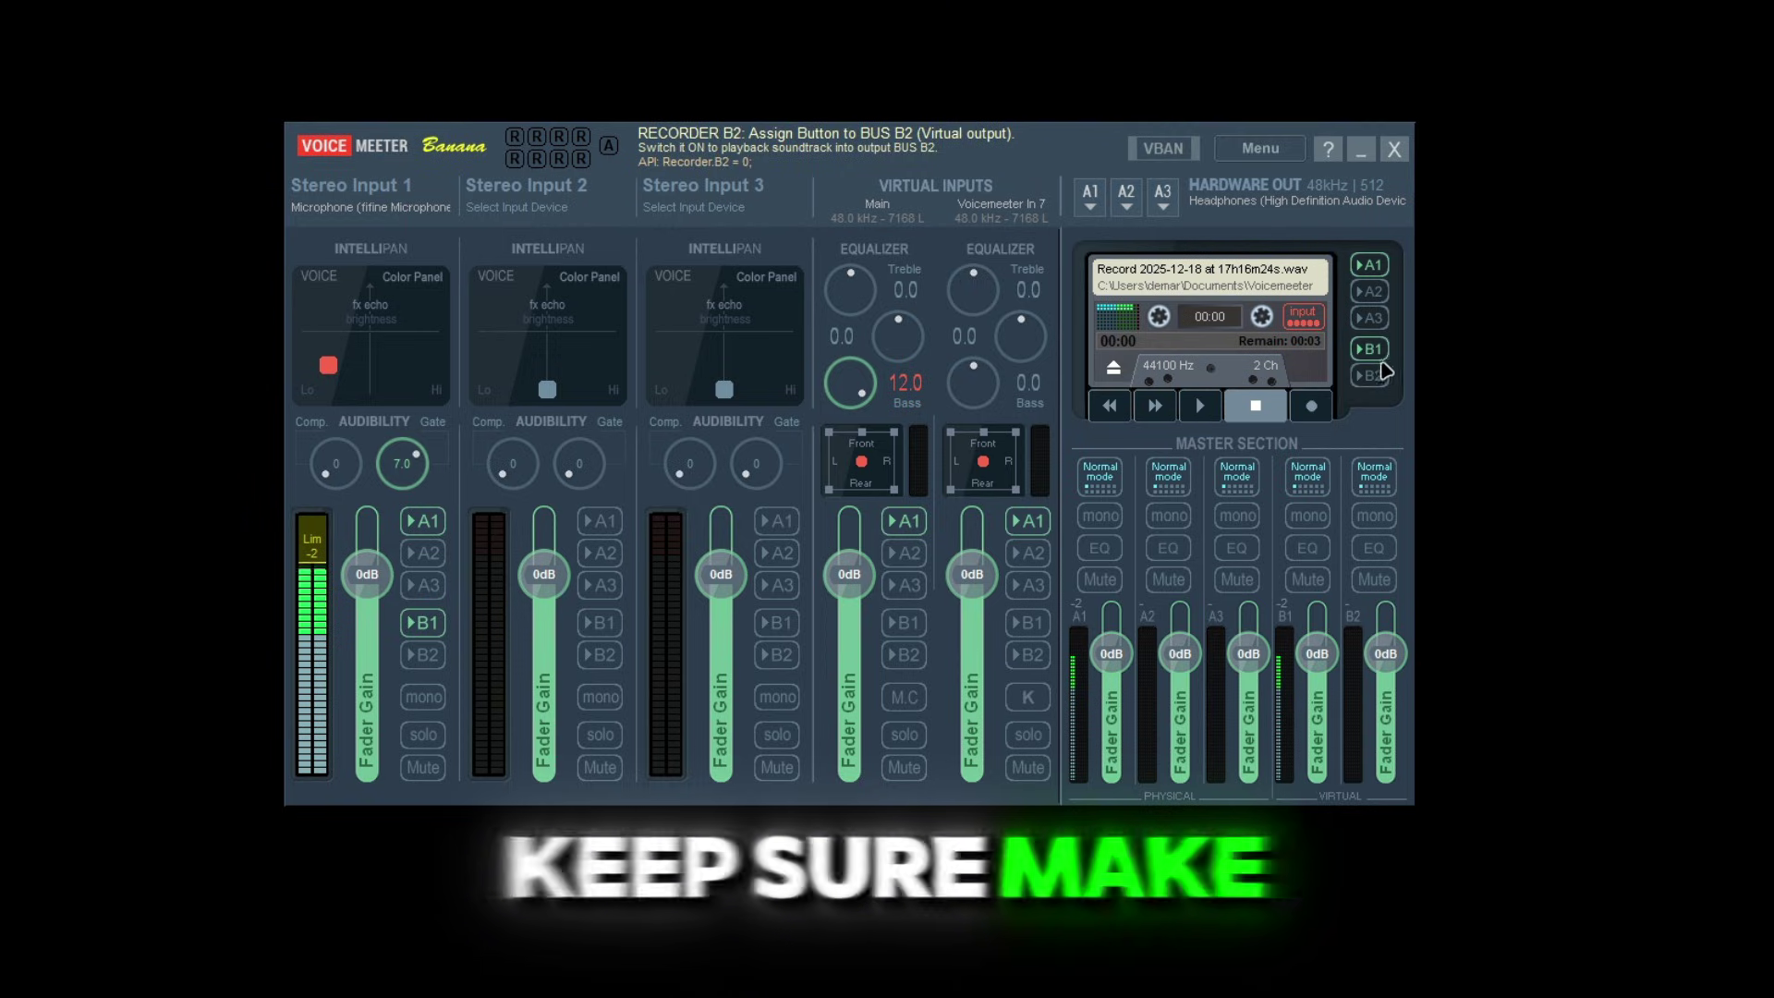
left_click(1371, 353)
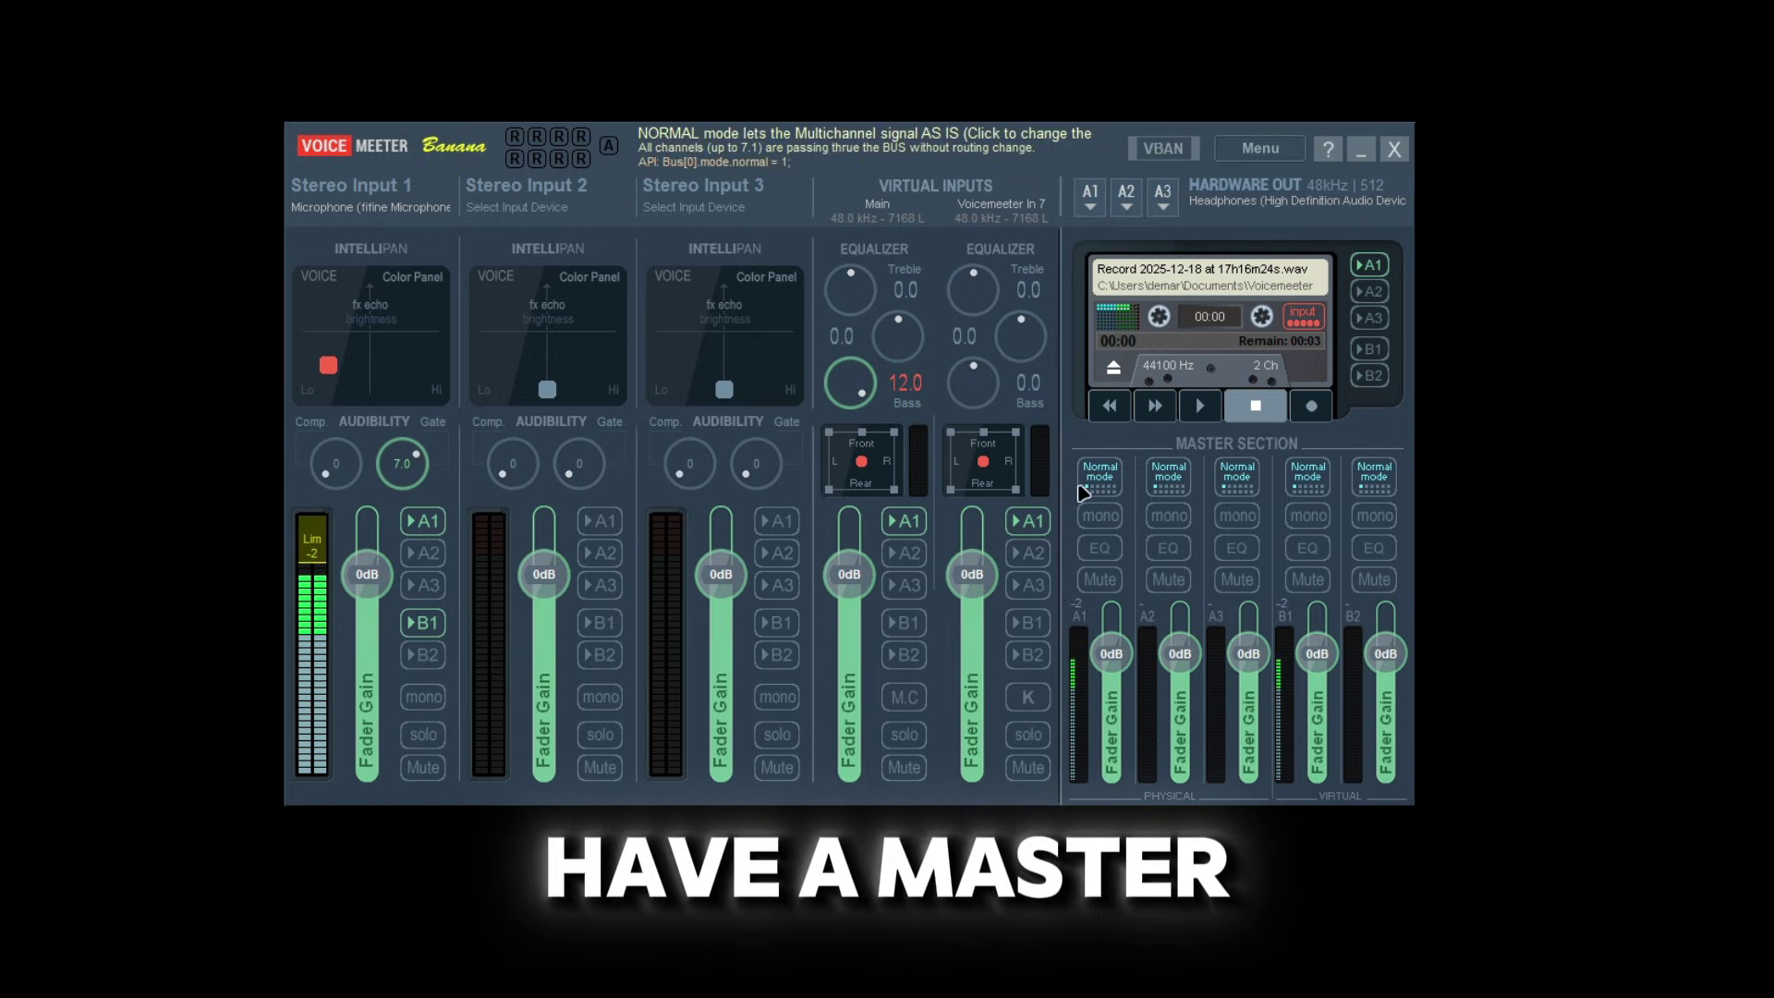
right_click(1114, 555)
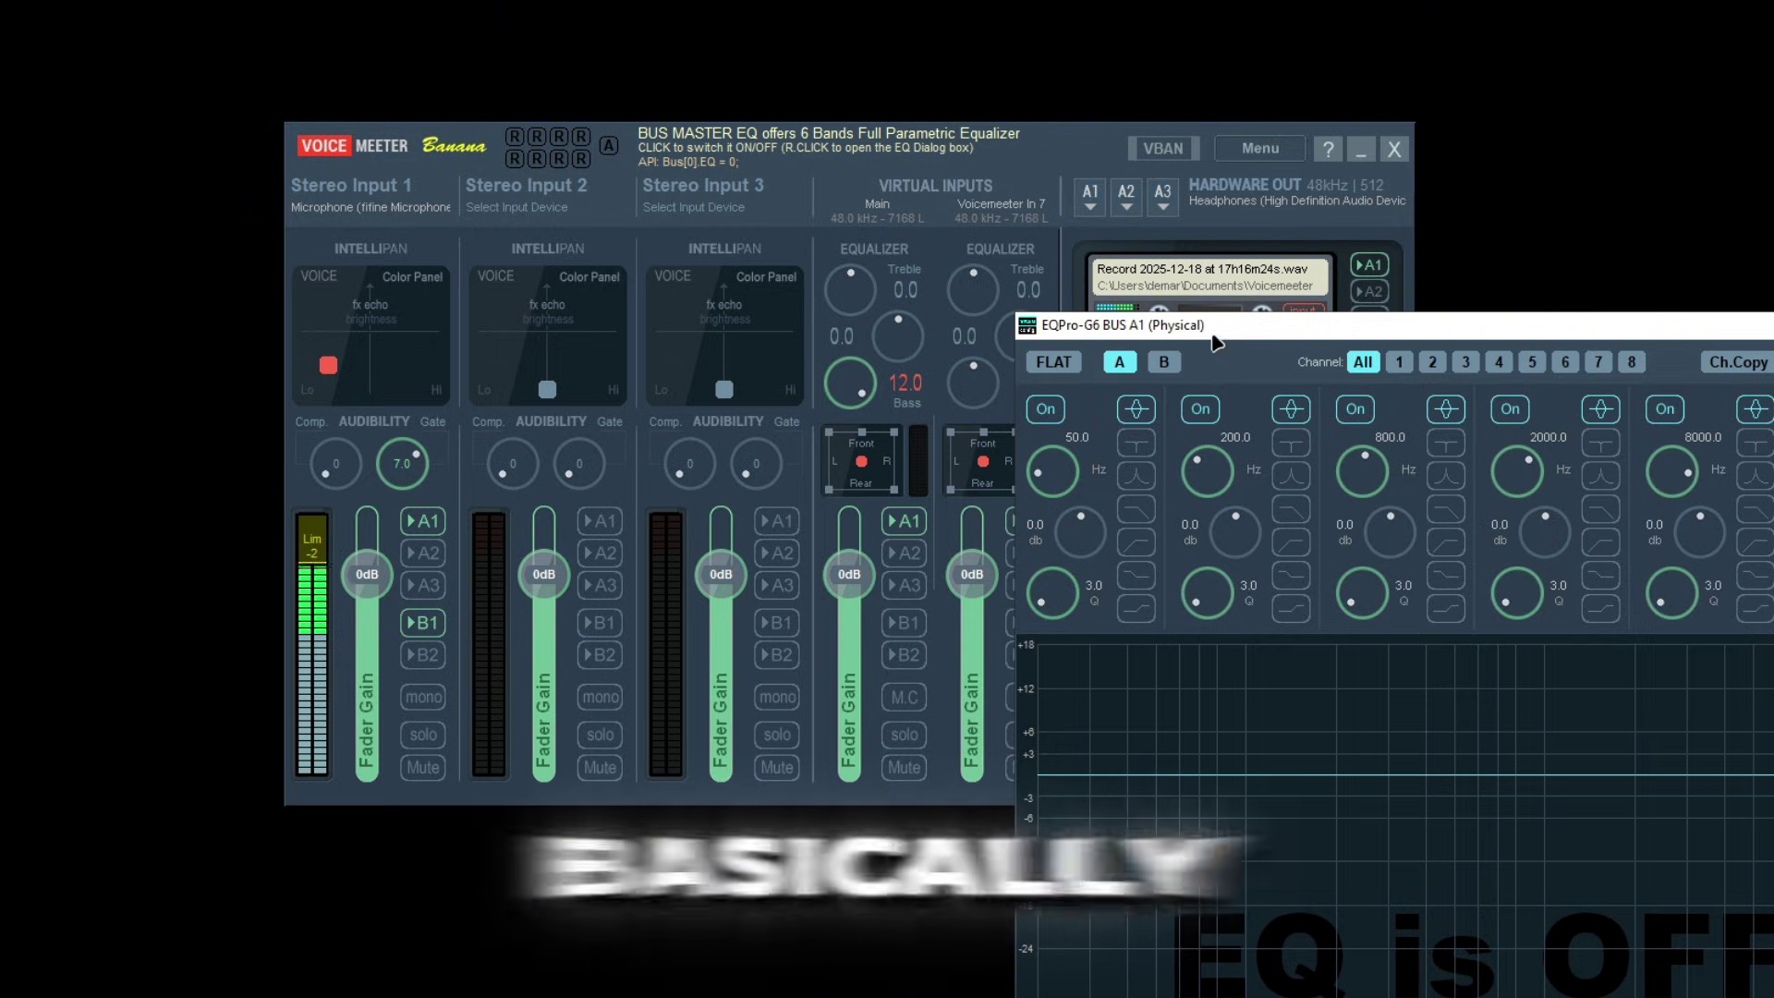
left_click_drag(1213, 338, 775, 200)
left_click(1472, 185)
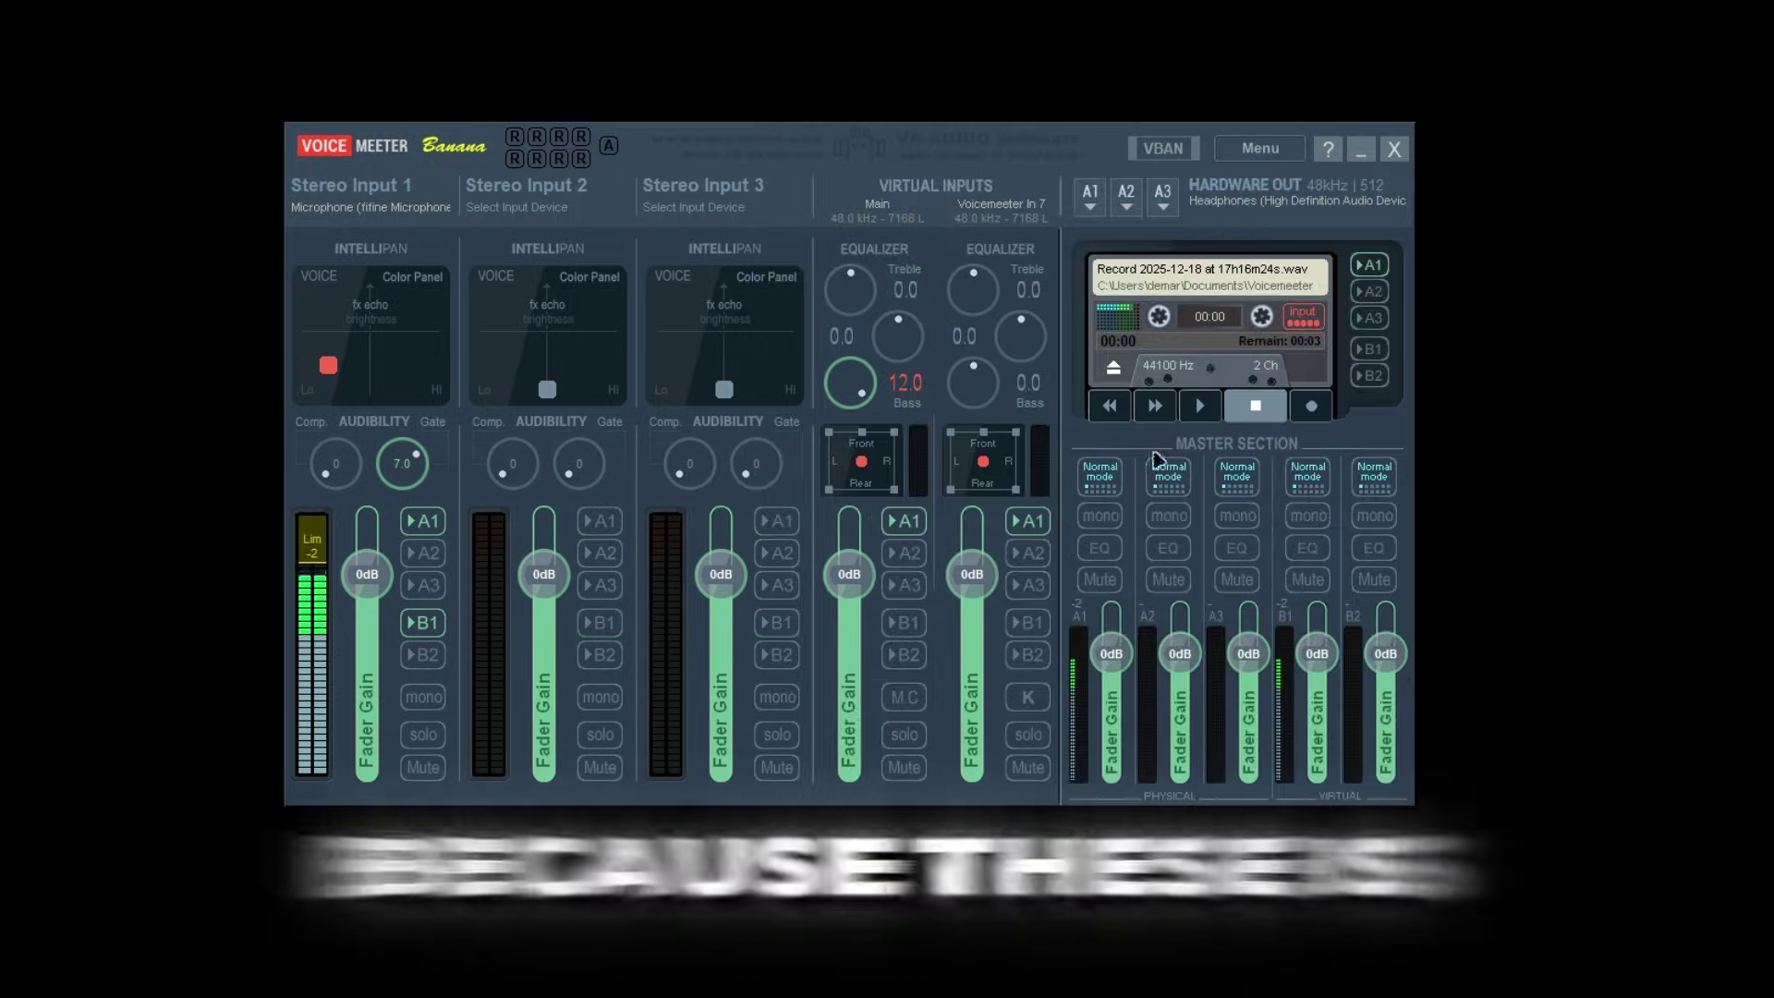